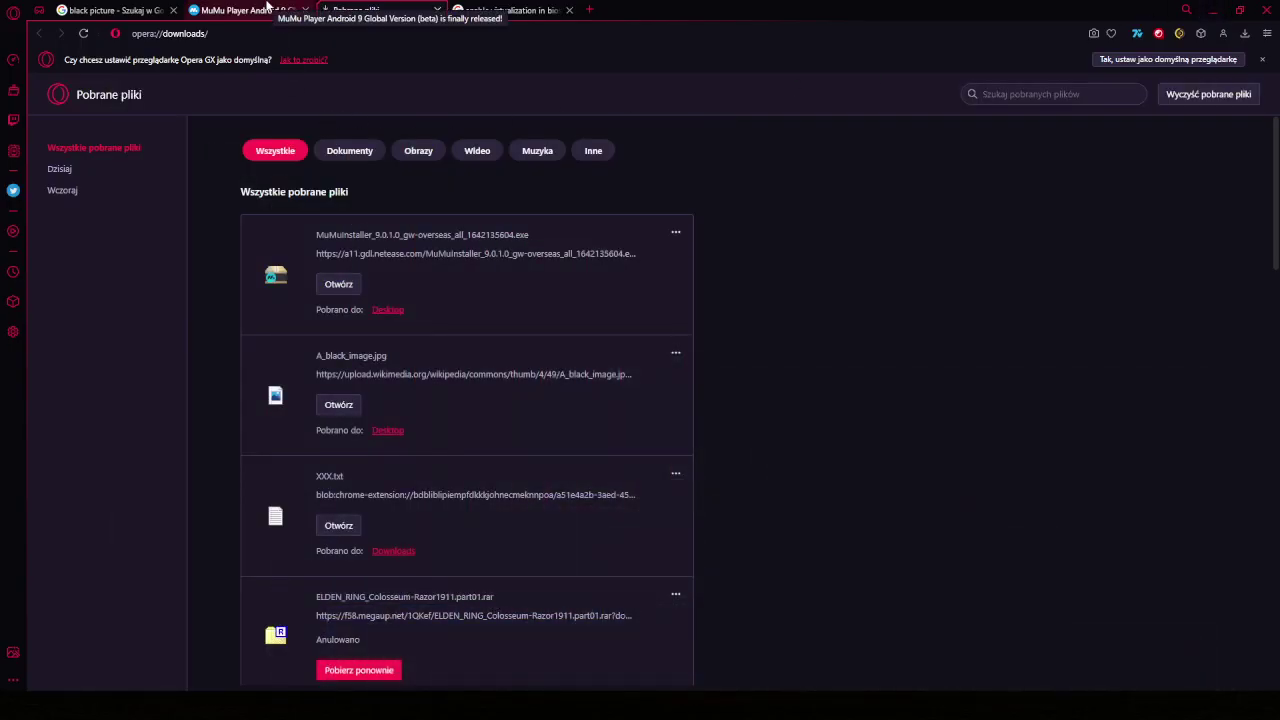
Step: Switch to the MuMu Player Android 9 announcement page and close the "black picture" search tab
left_click(268, 8)
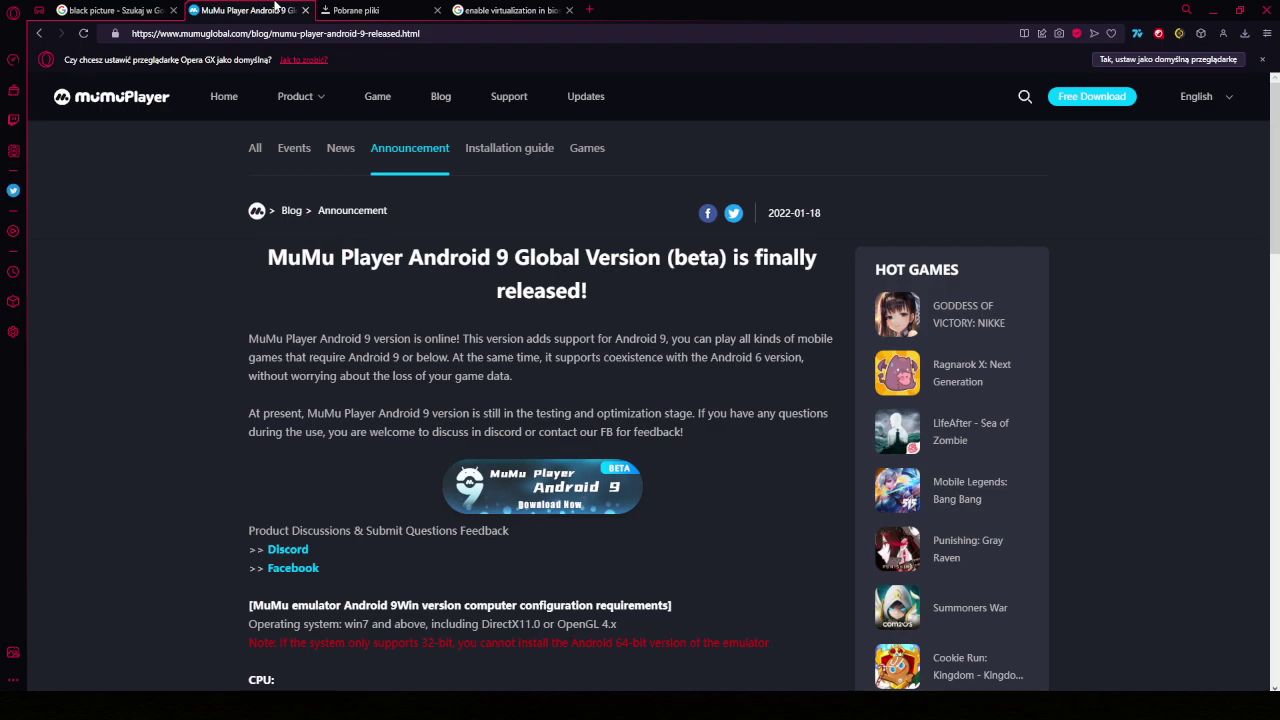
left_click(328, 6)
left_click(239, 6)
left_click(100, 10)
left_click(250, 10)
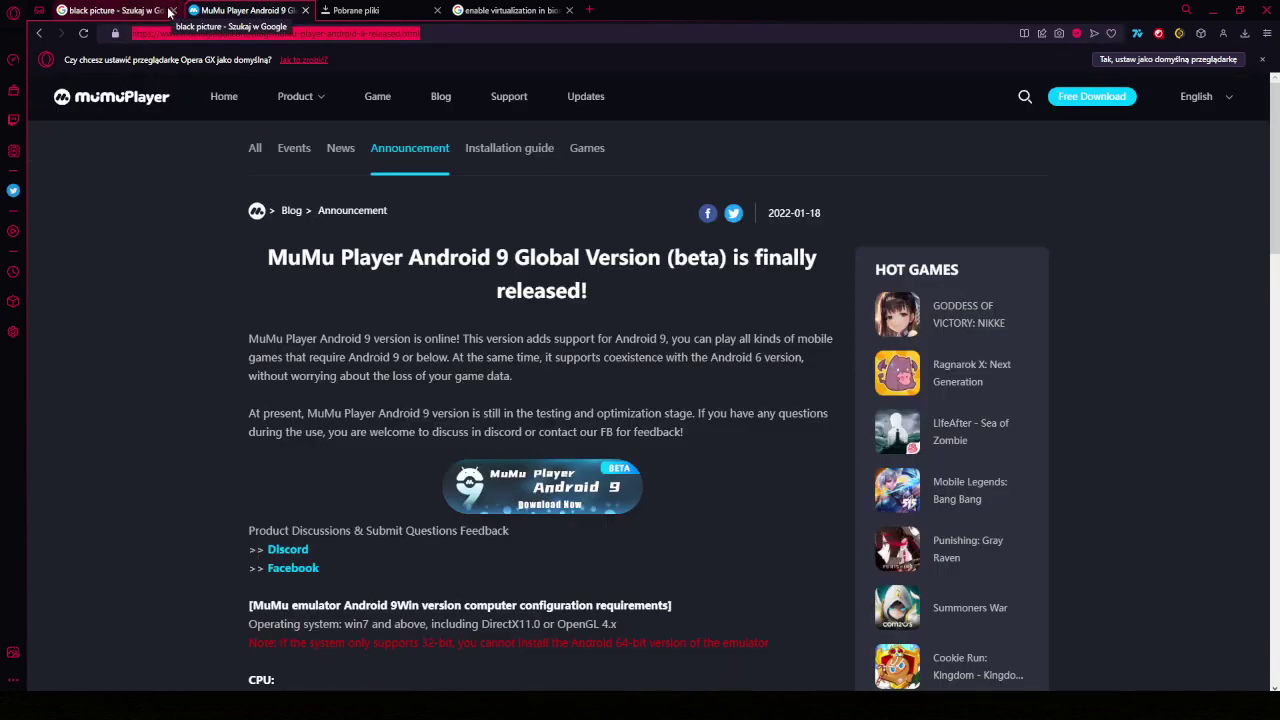
left_click(90, 10)
left_click(172, 12)
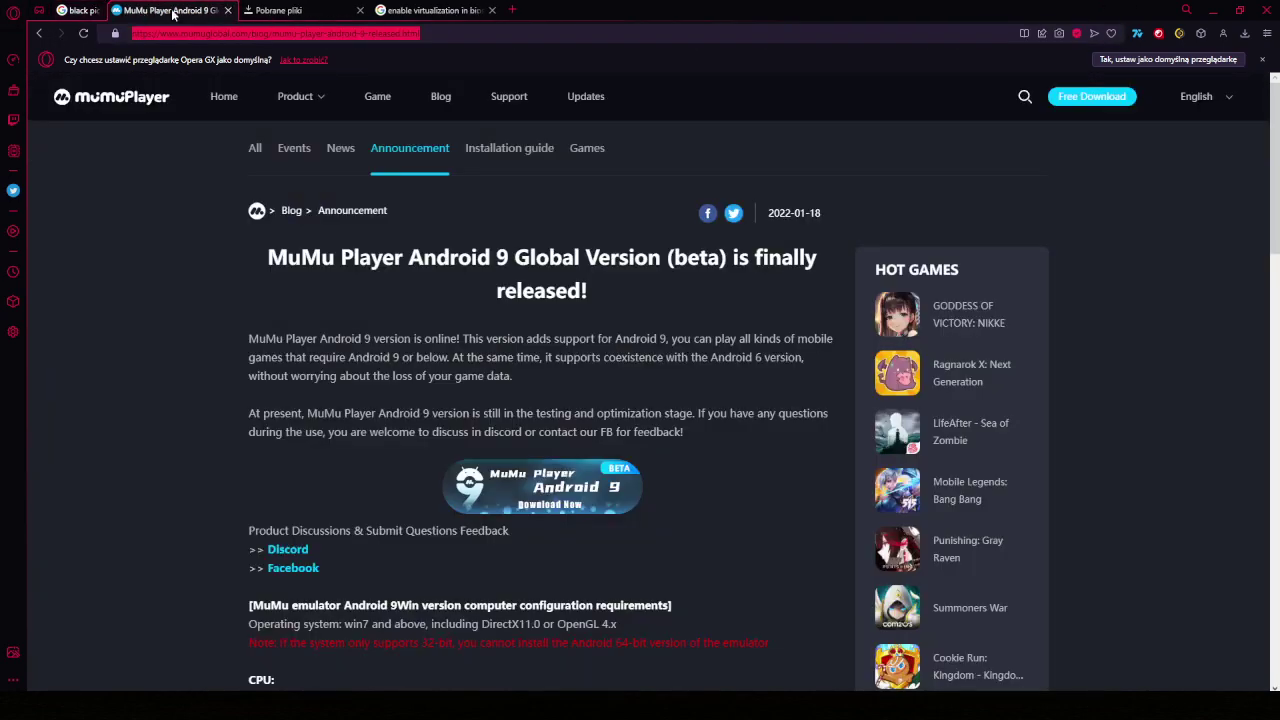
Step: Open the MuMu Player Android 9 Global Version (beta) page from the "mumu player android 9" results and save its installer to the desktop
left_click(39, 33)
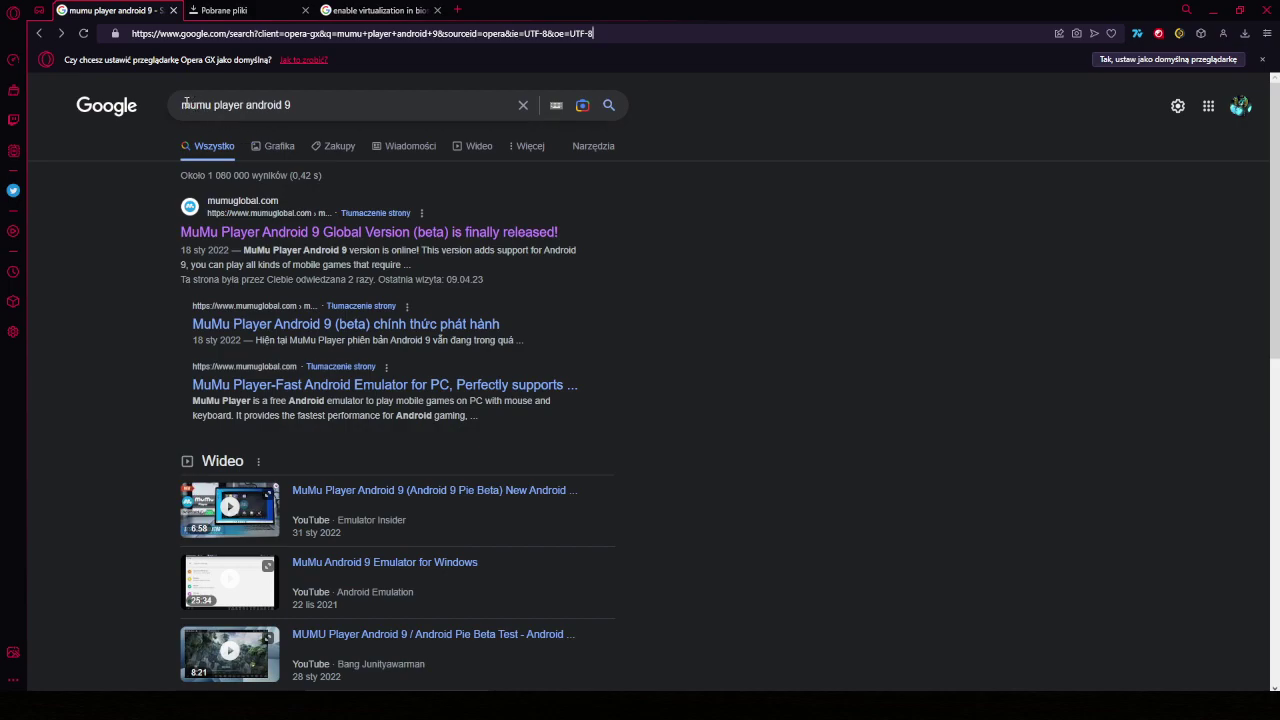
left_click_drag(182, 104, 297, 104)
left_click(297, 104)
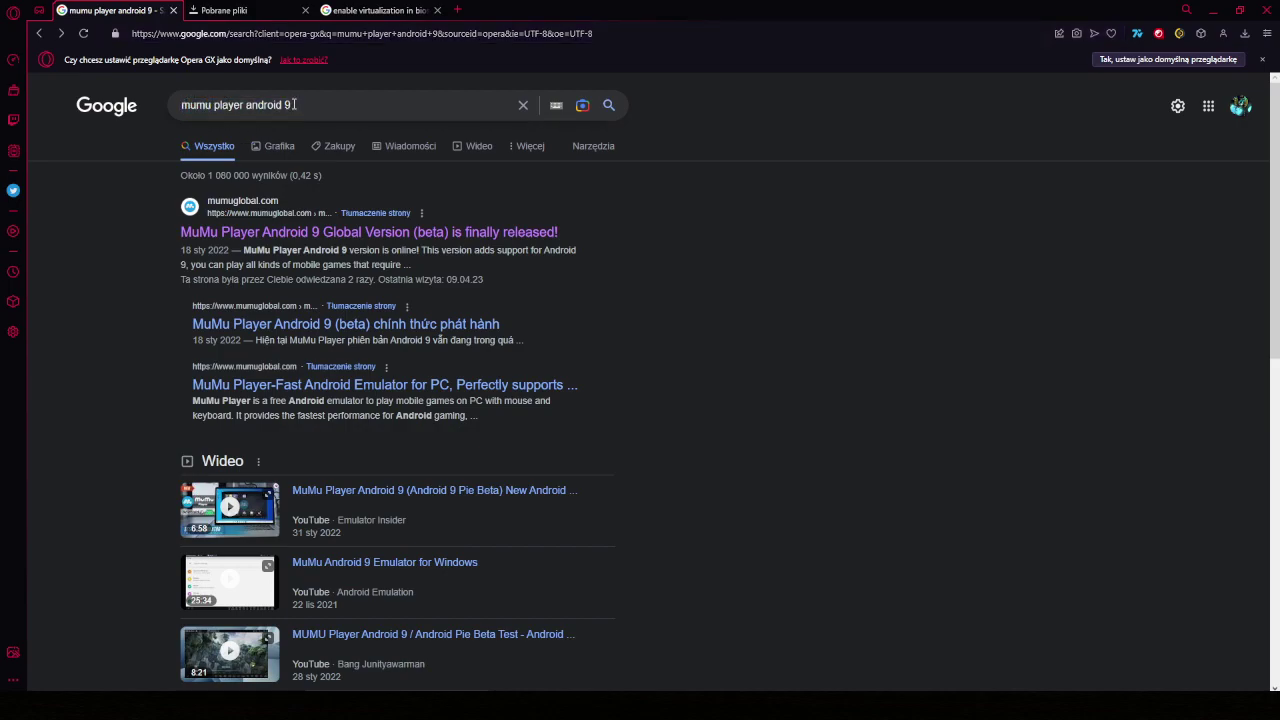
left_click(235, 234)
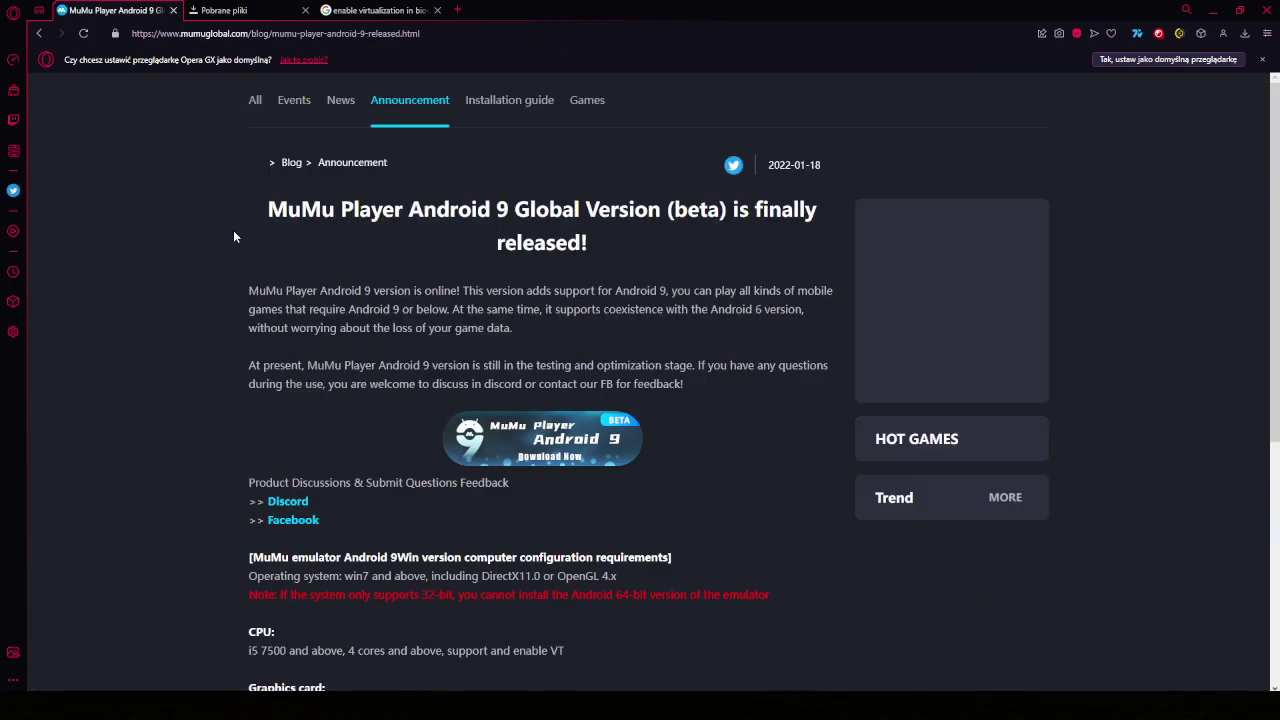
left_click(565, 476)
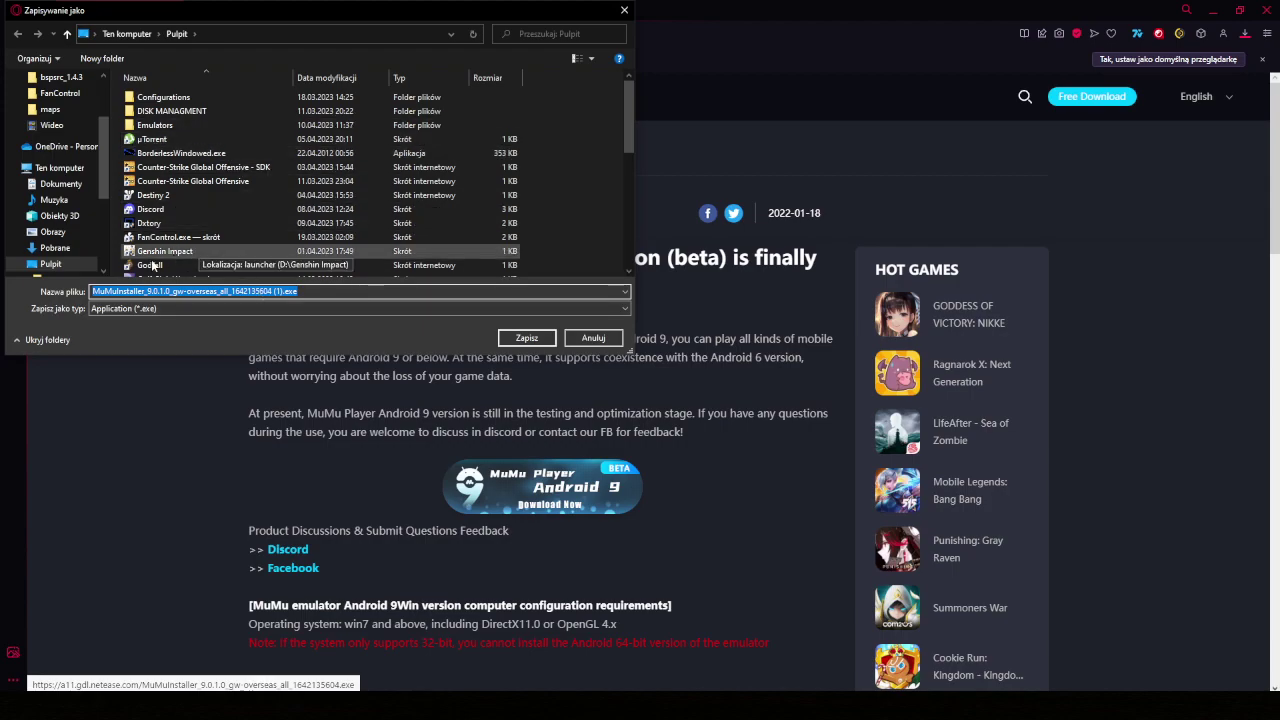
key("Return")
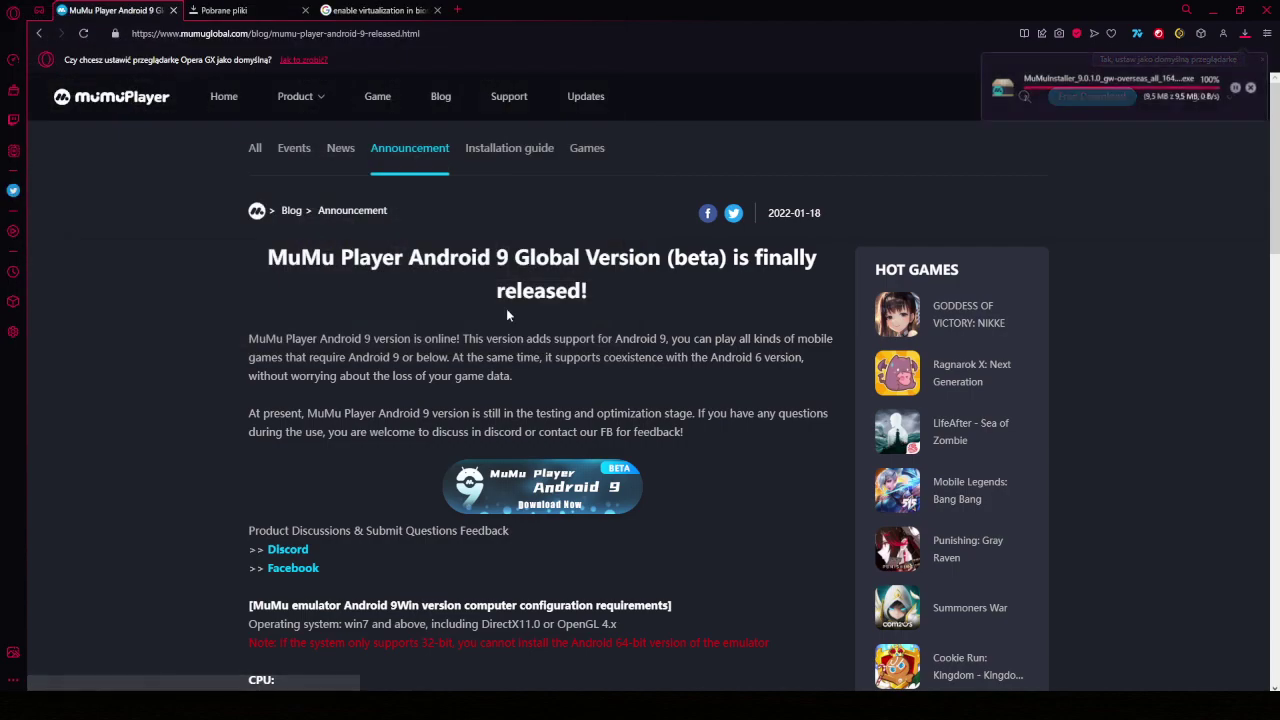
Step: Launch the downloaded MuMu installer, view its custom install options, and close it without installing
key("ctrl+Tab")
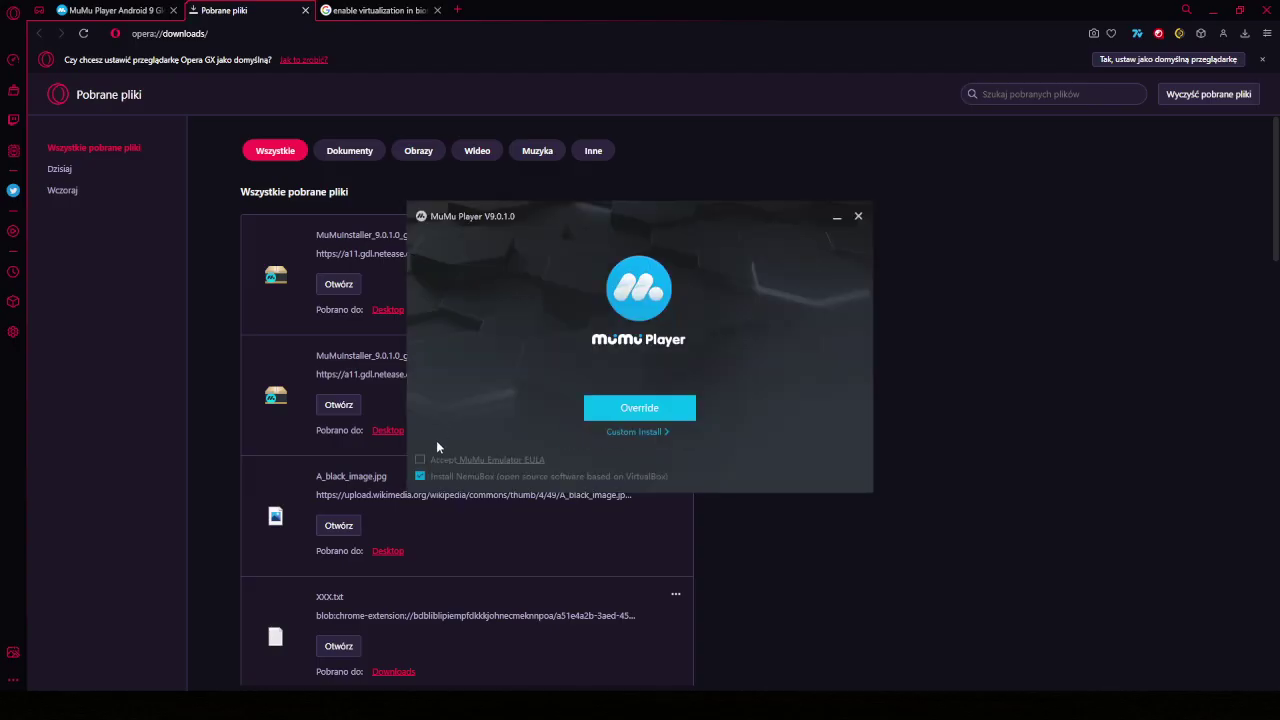
left_click(645, 433)
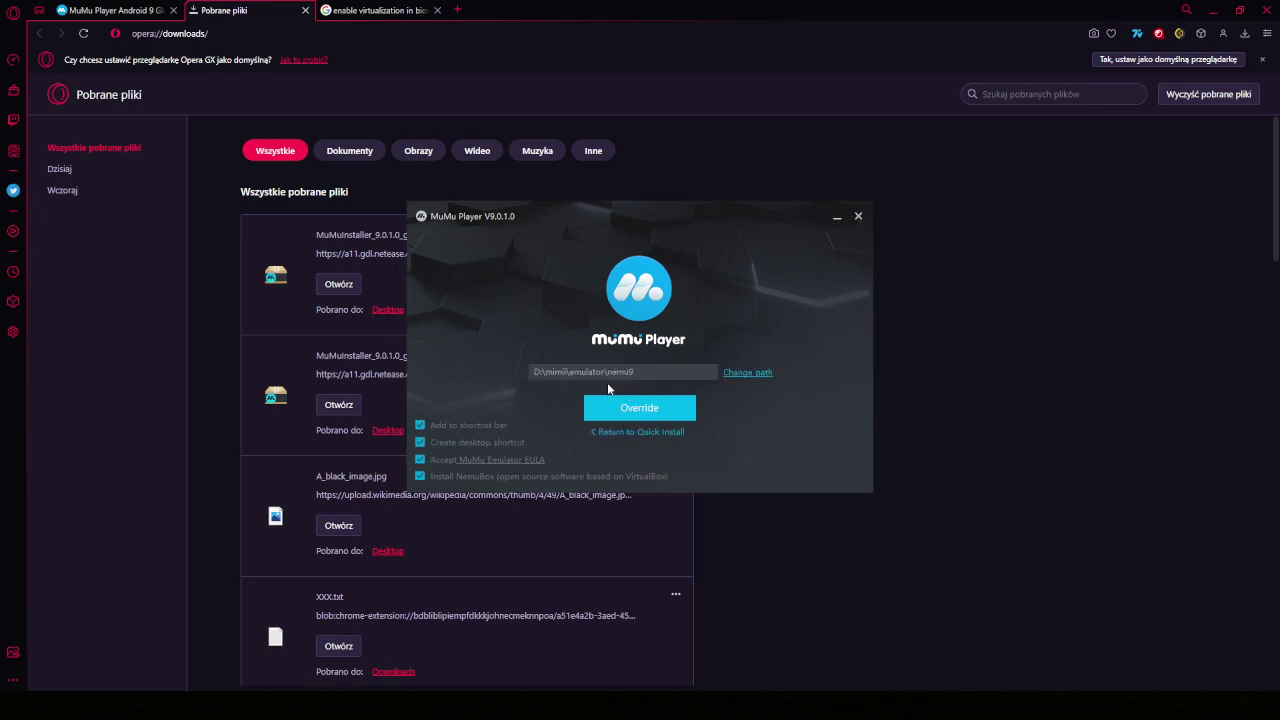
left_click(858, 216)
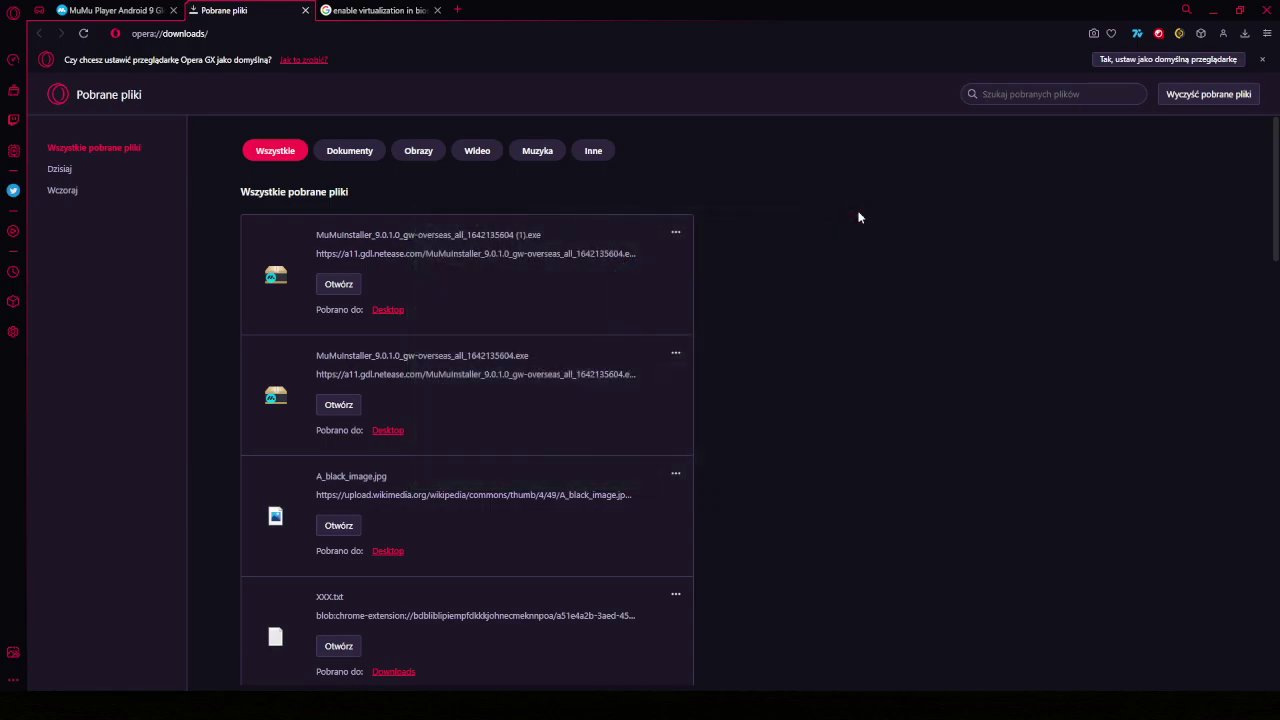
Step: Close the downloads page and review the steps for enabling hardware virtualization in the search results
left_click(305, 12)
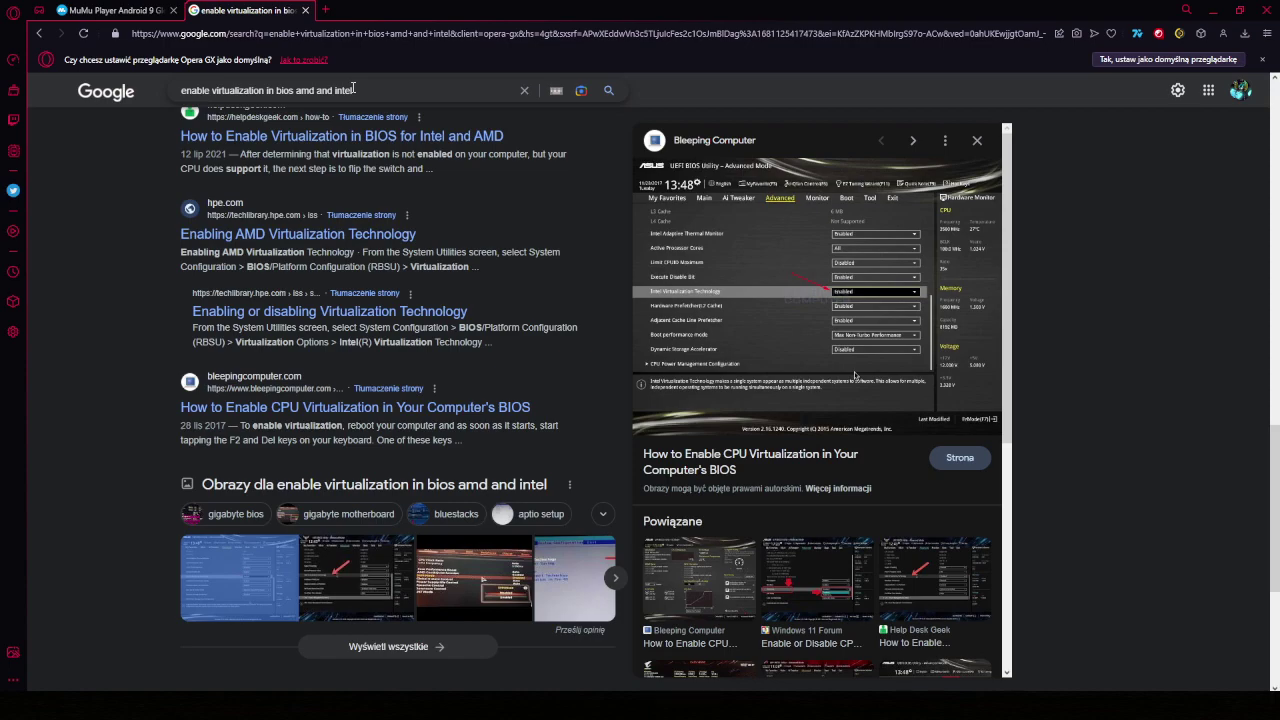
scroll(362, 240, "up", 10)
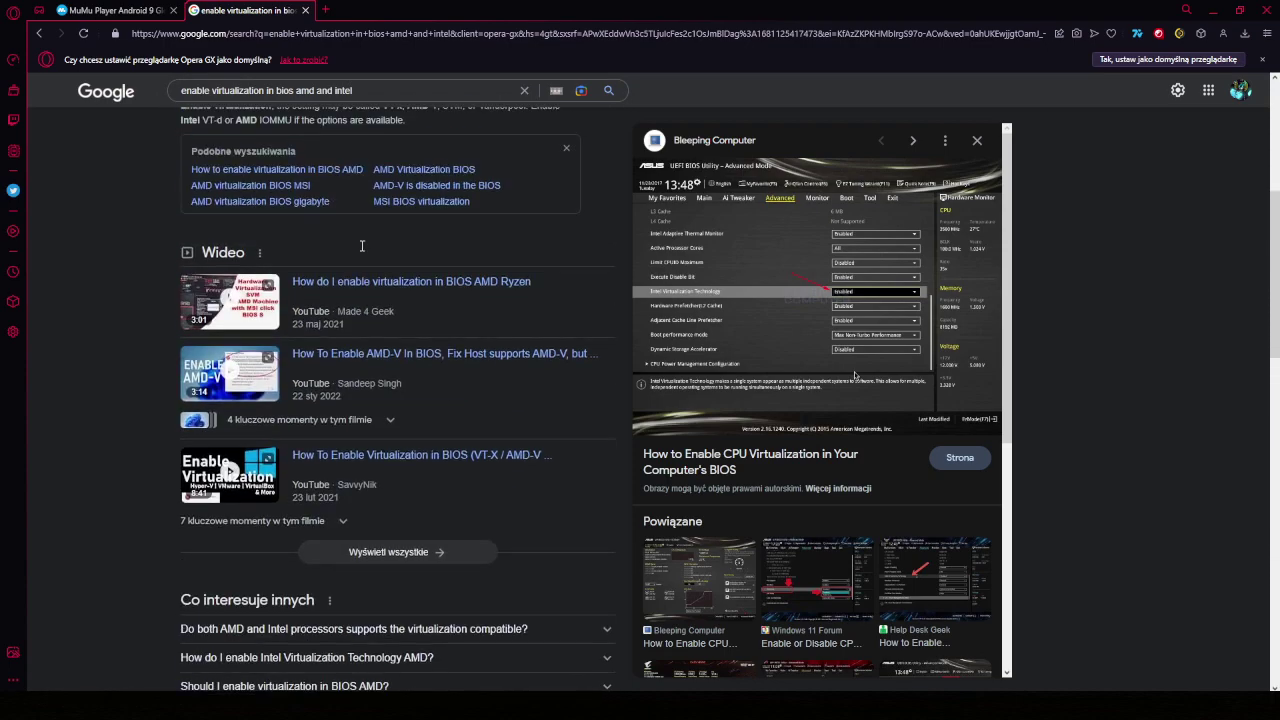
scroll(362, 243, "up", 1)
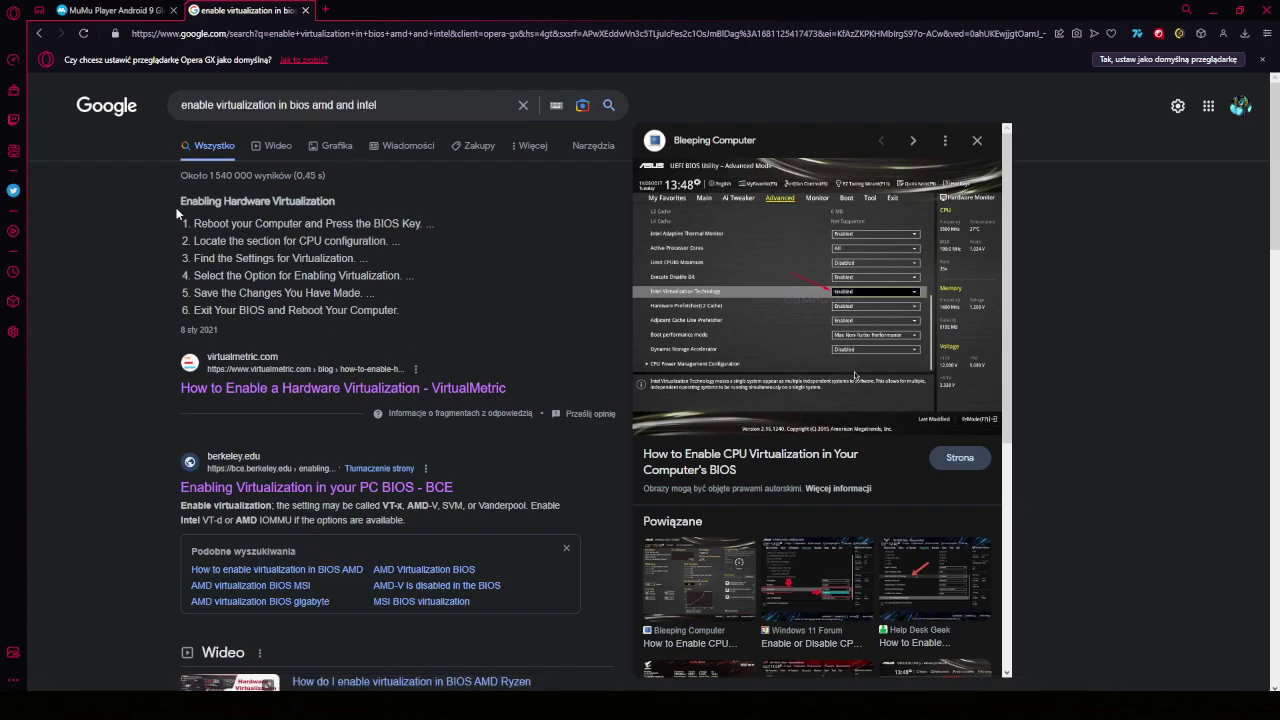
left_click_drag(442, 225, 325, 223)
left_click(325, 222)
left_click_drag(240, 222, 447, 226)
left_click(447, 226)
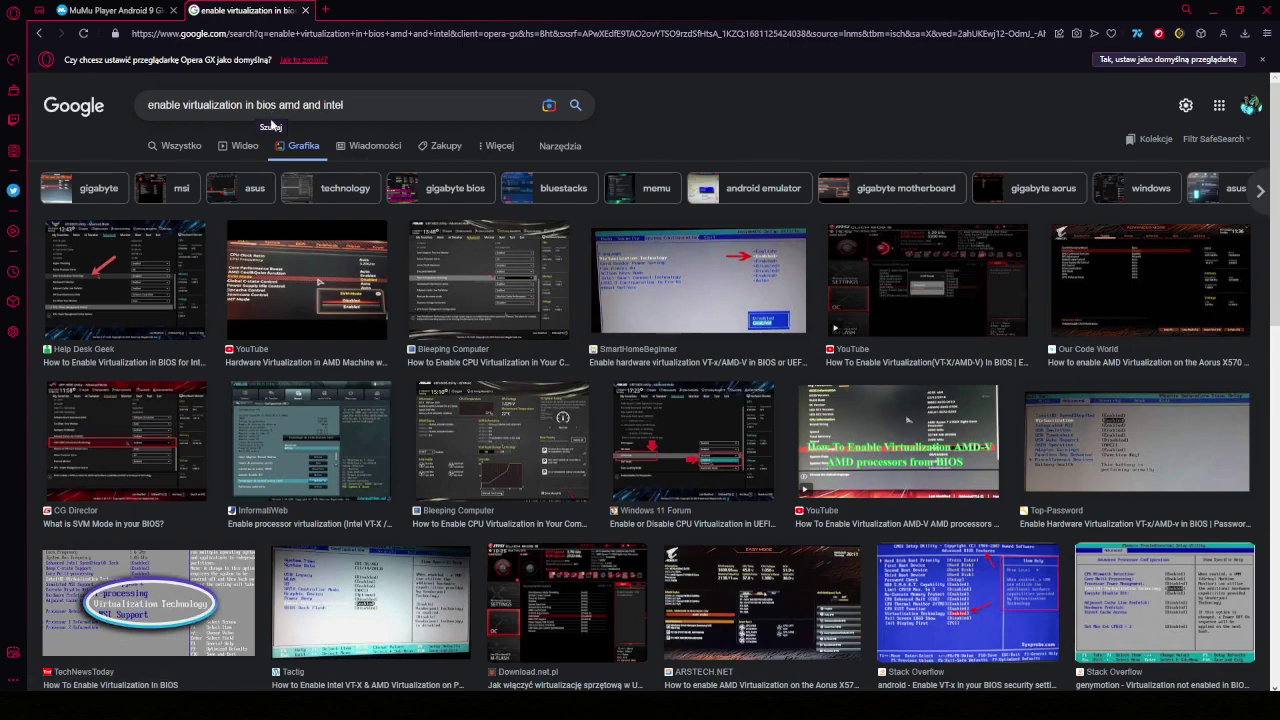
Step: Examine image results showing where BIOS virtualization settings are on different Intel and AMD boards, and close the search tab
left_click(143, 299)
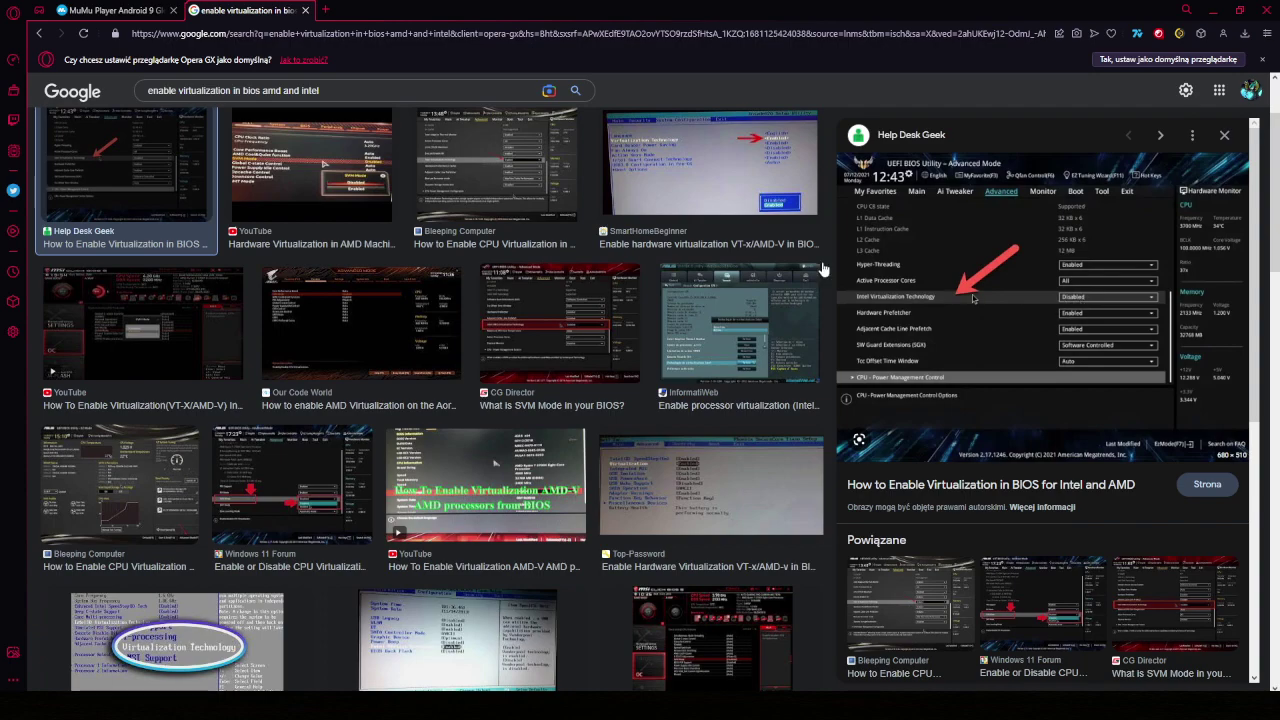
key("Right")
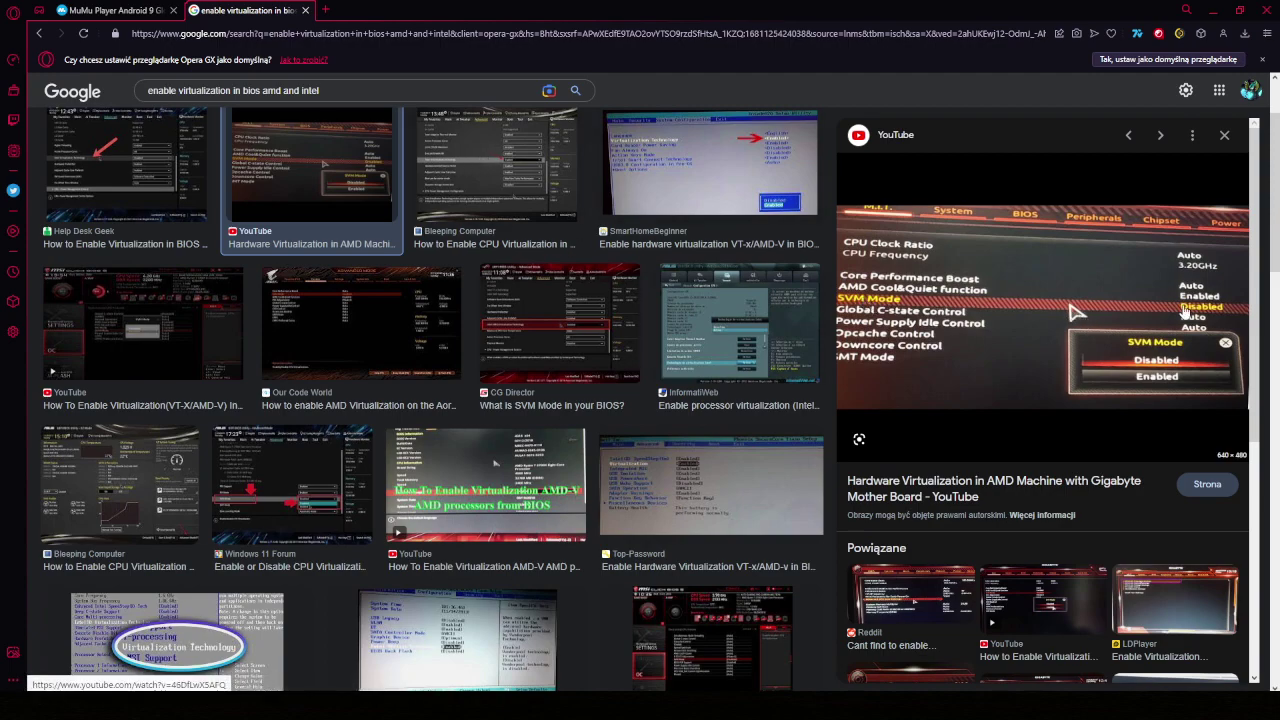
left_click(447, 172)
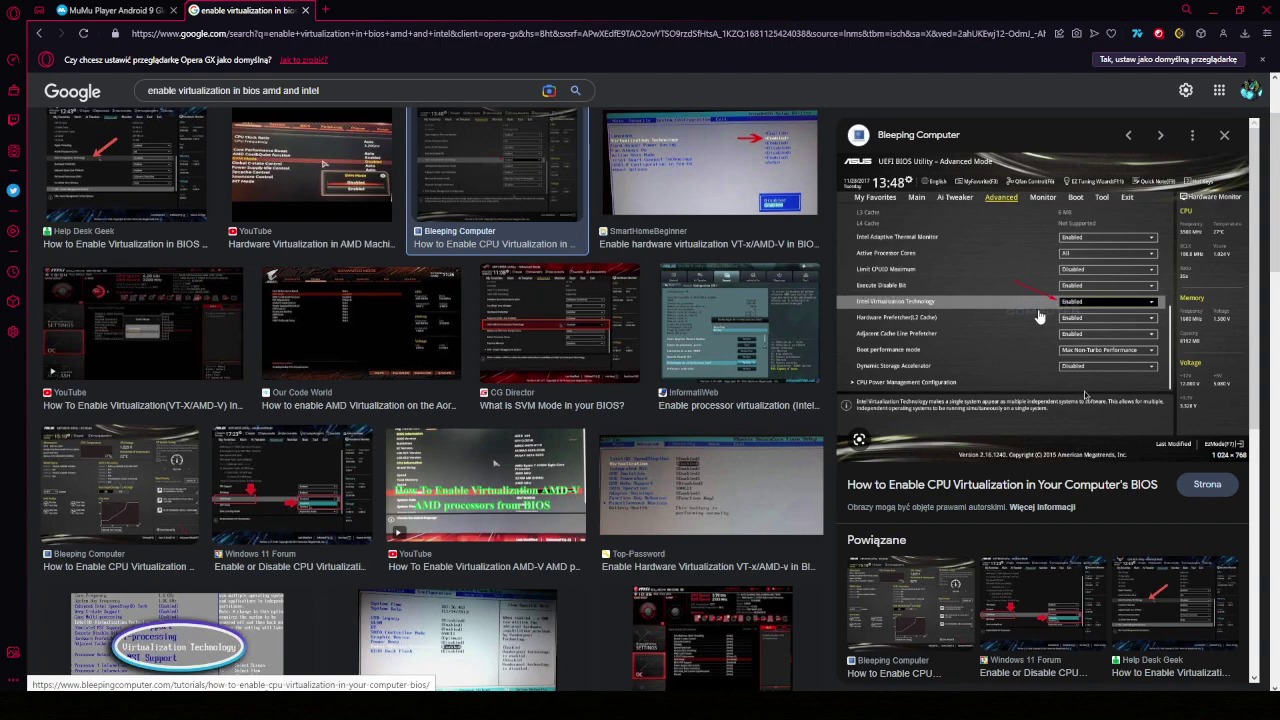
left_click(791, 202)
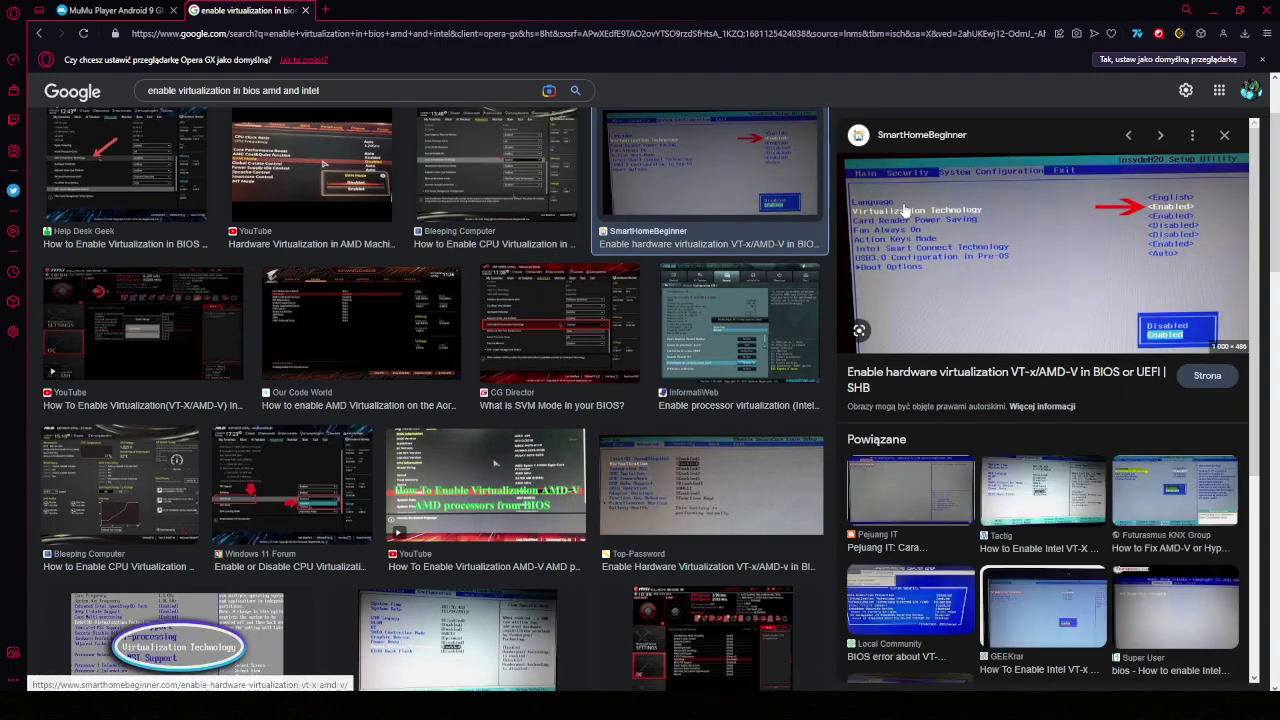
left_click(524, 313)
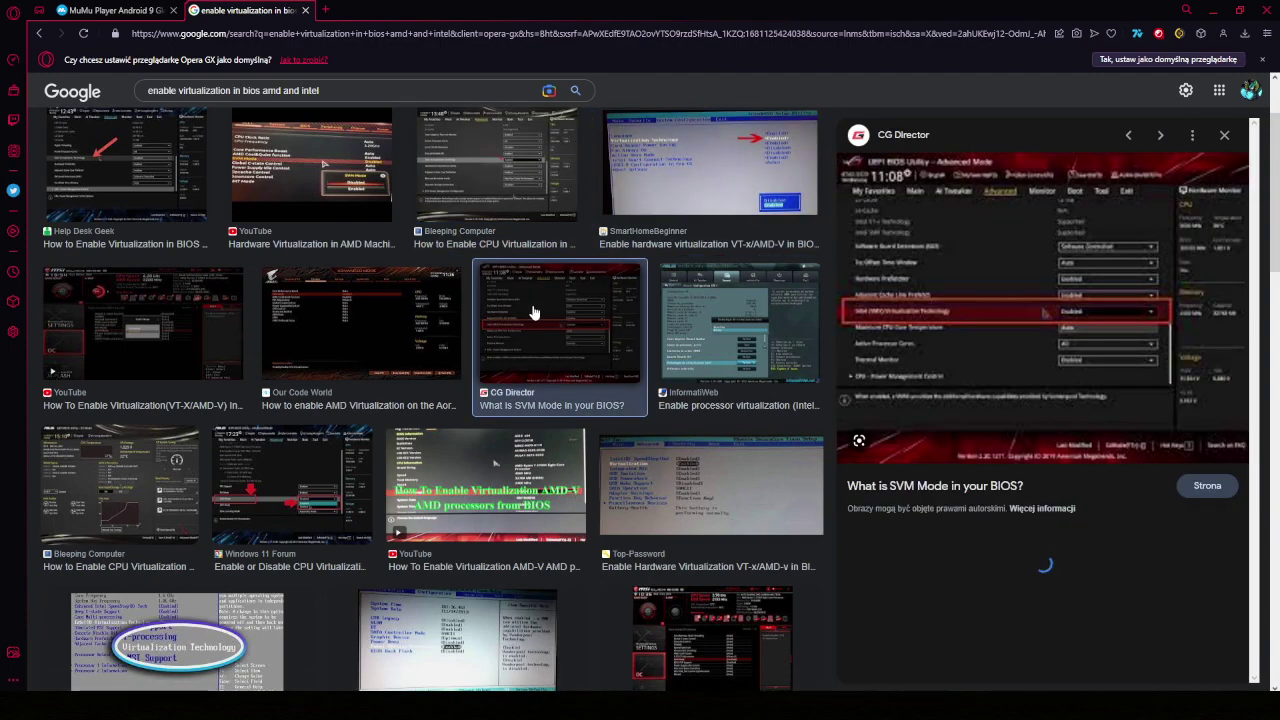
left_click(401, 331)
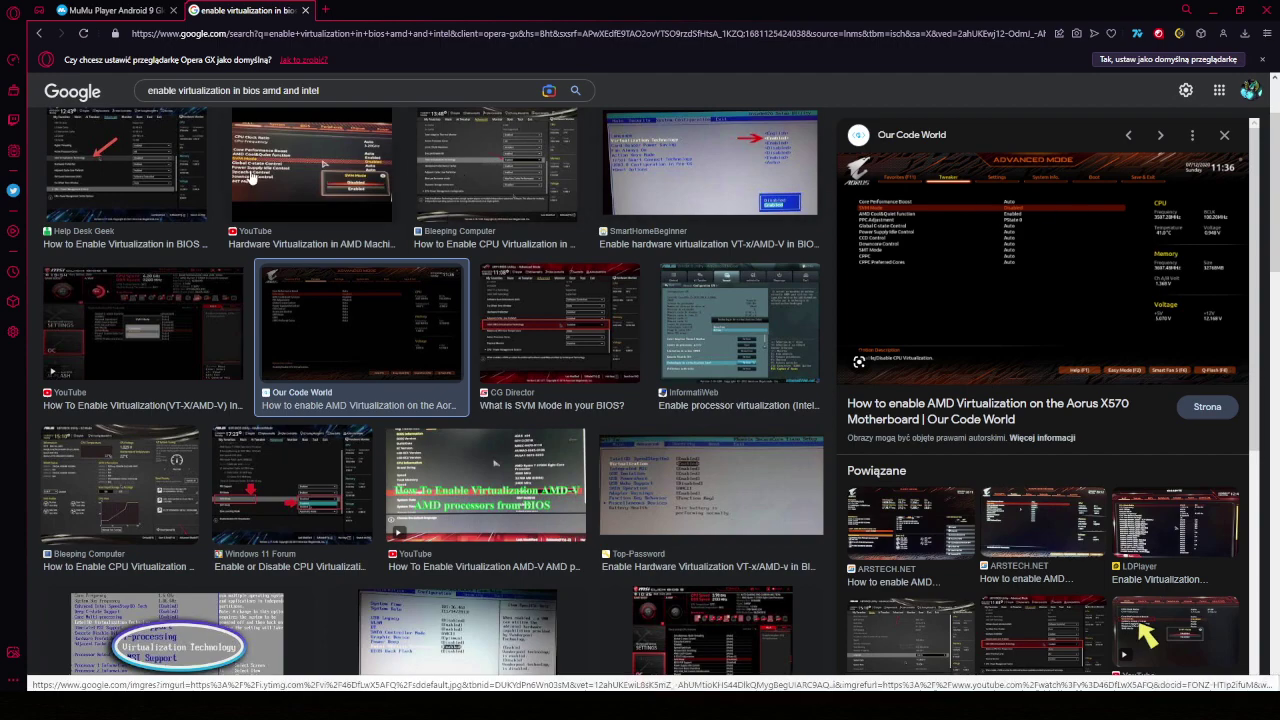
left_click(185, 175)
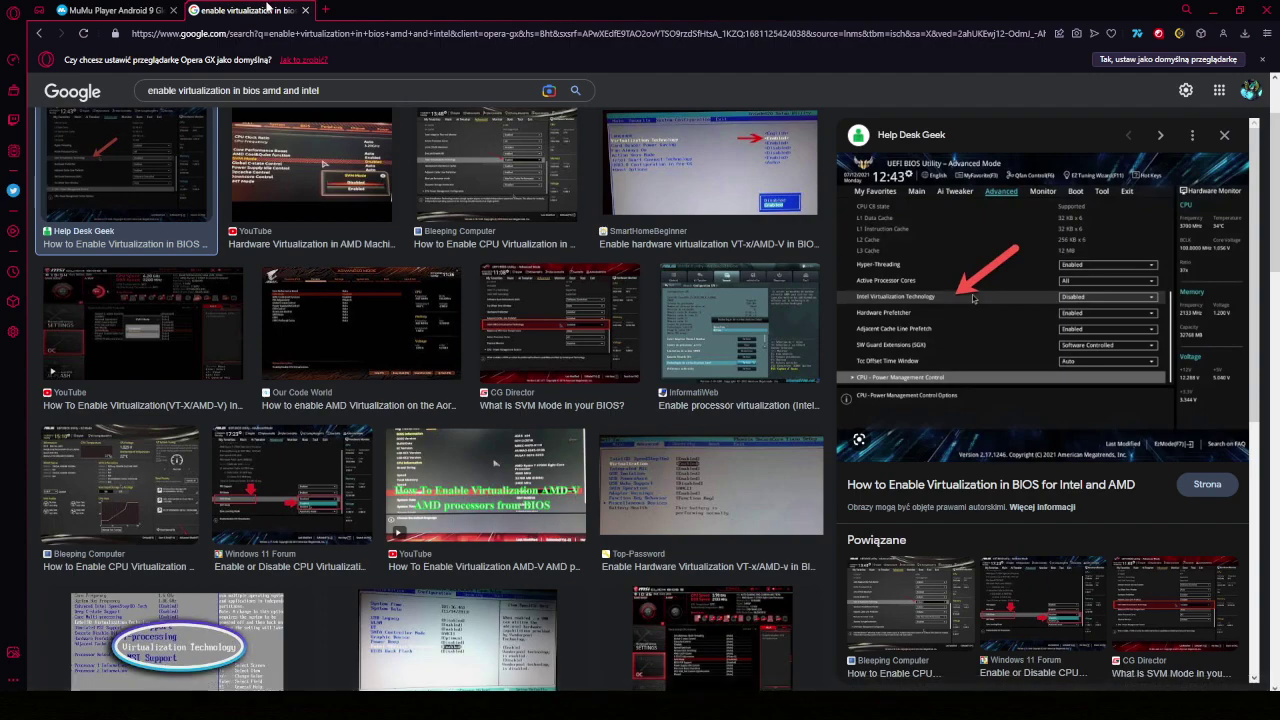
left_click(305, 11)
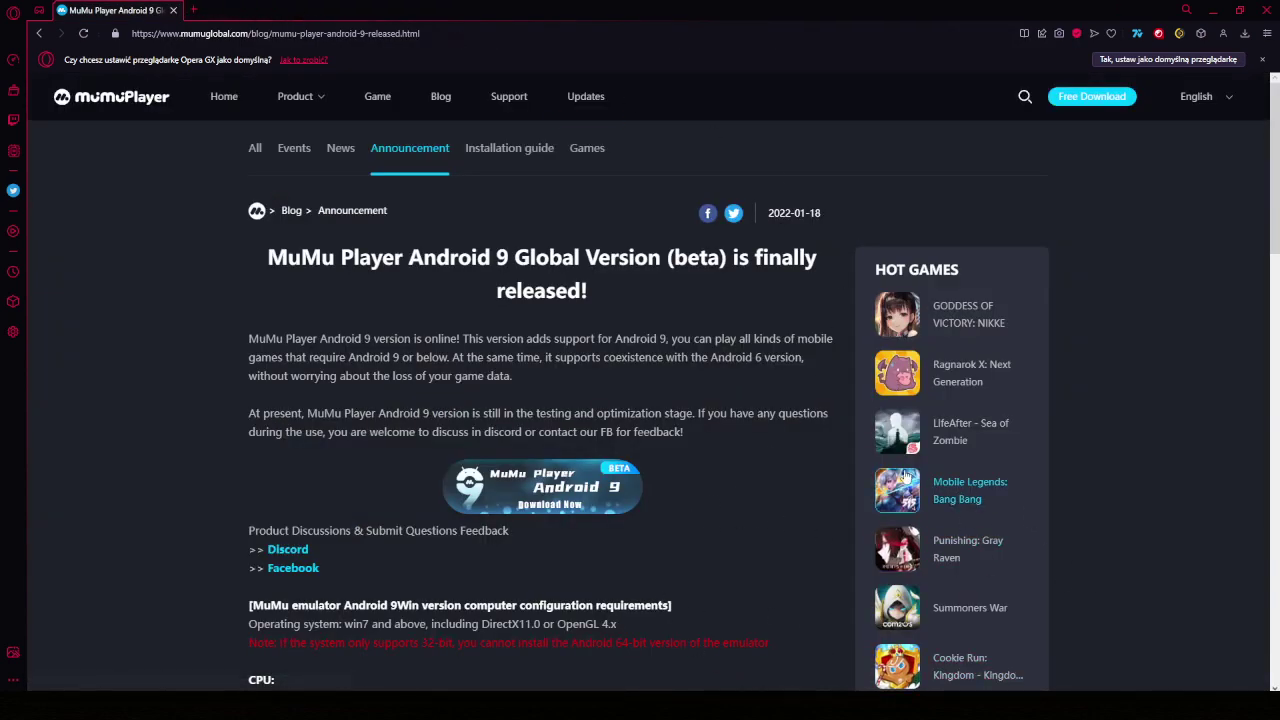
Step: Show the desktop, launch MuMu Player X, reposition its window and dismiss the gamepad notification
key("super+d")
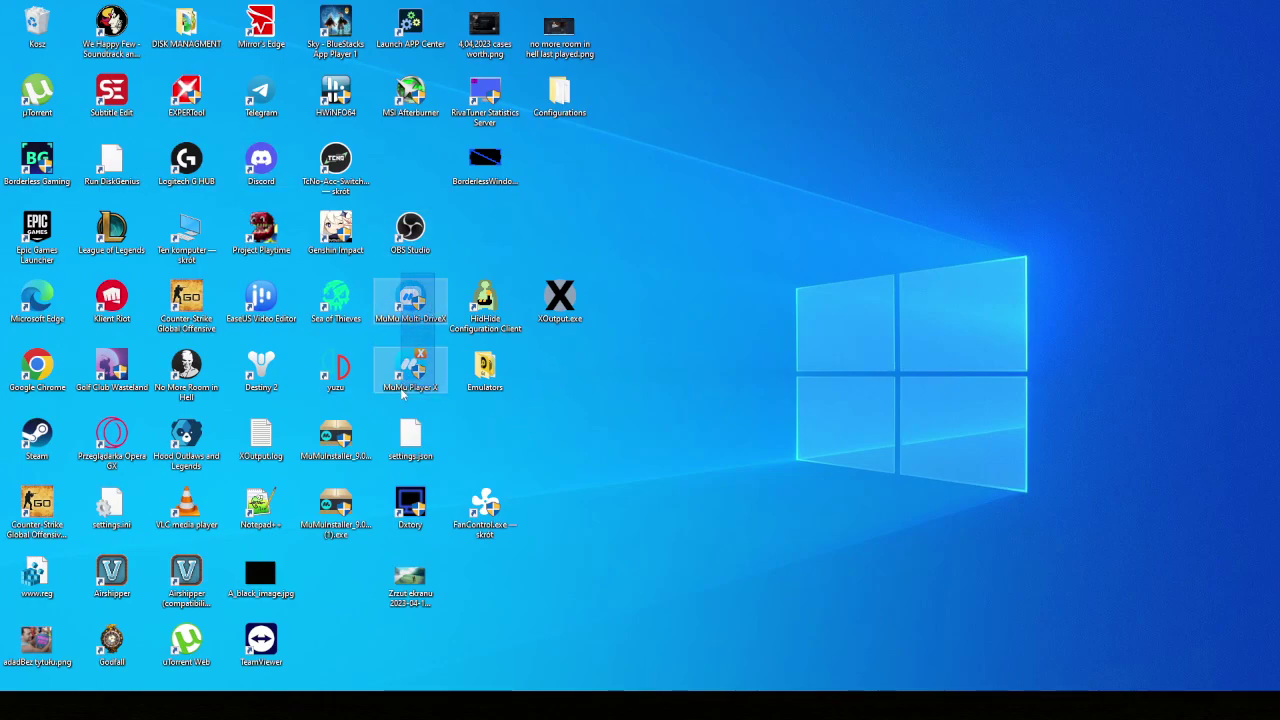
left_click_drag(404, 382, 388, 301)
left_click_drag(427, 402, 393, 328)
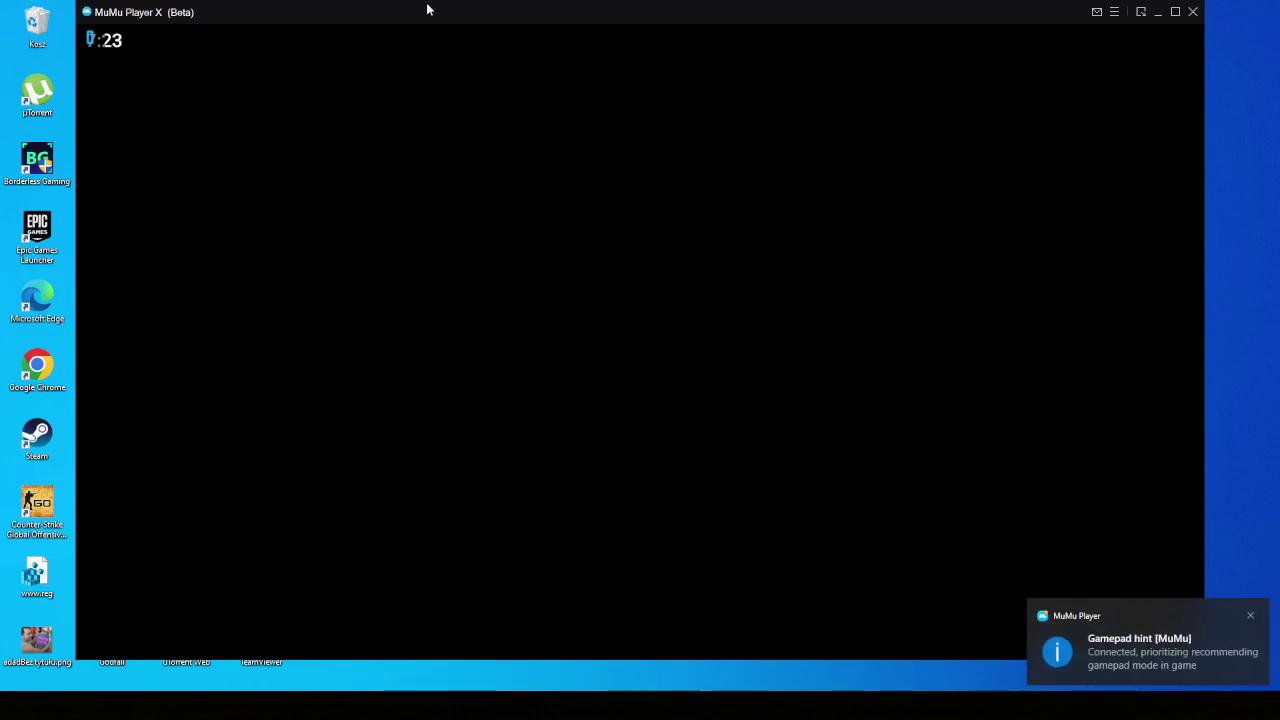
left_click_drag(431, 10, 411, 22)
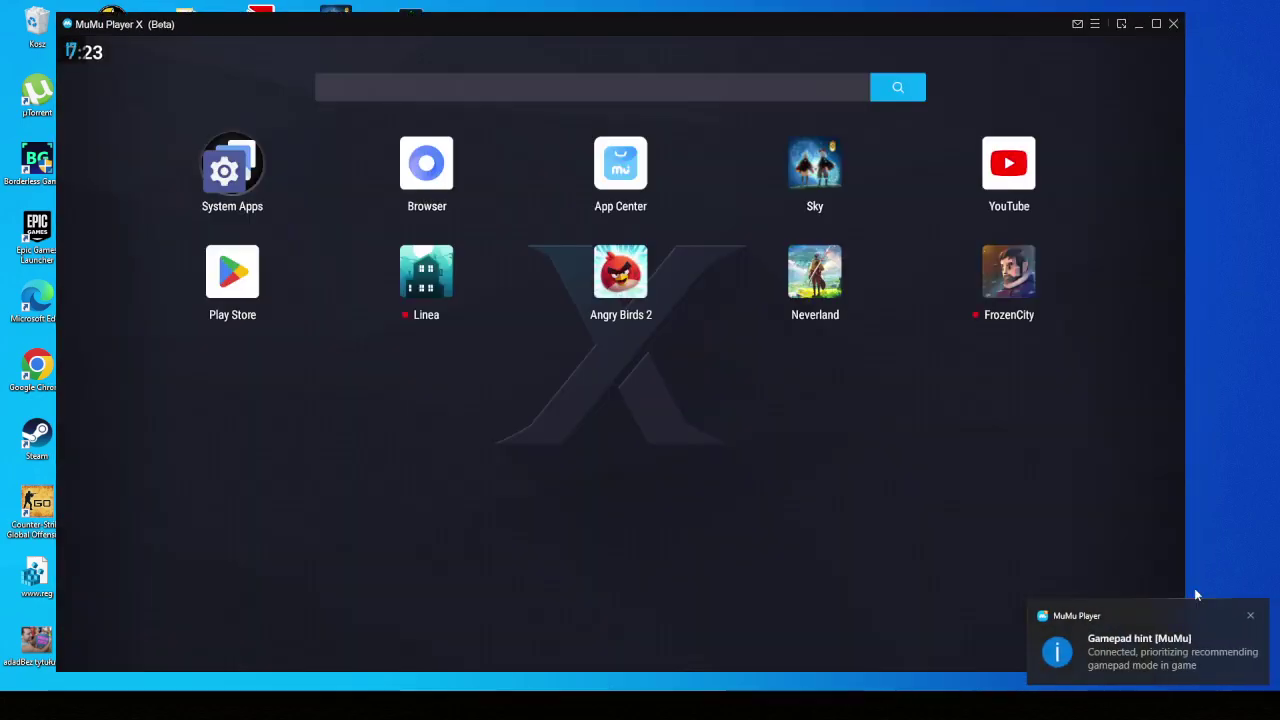
left_click(1251, 617)
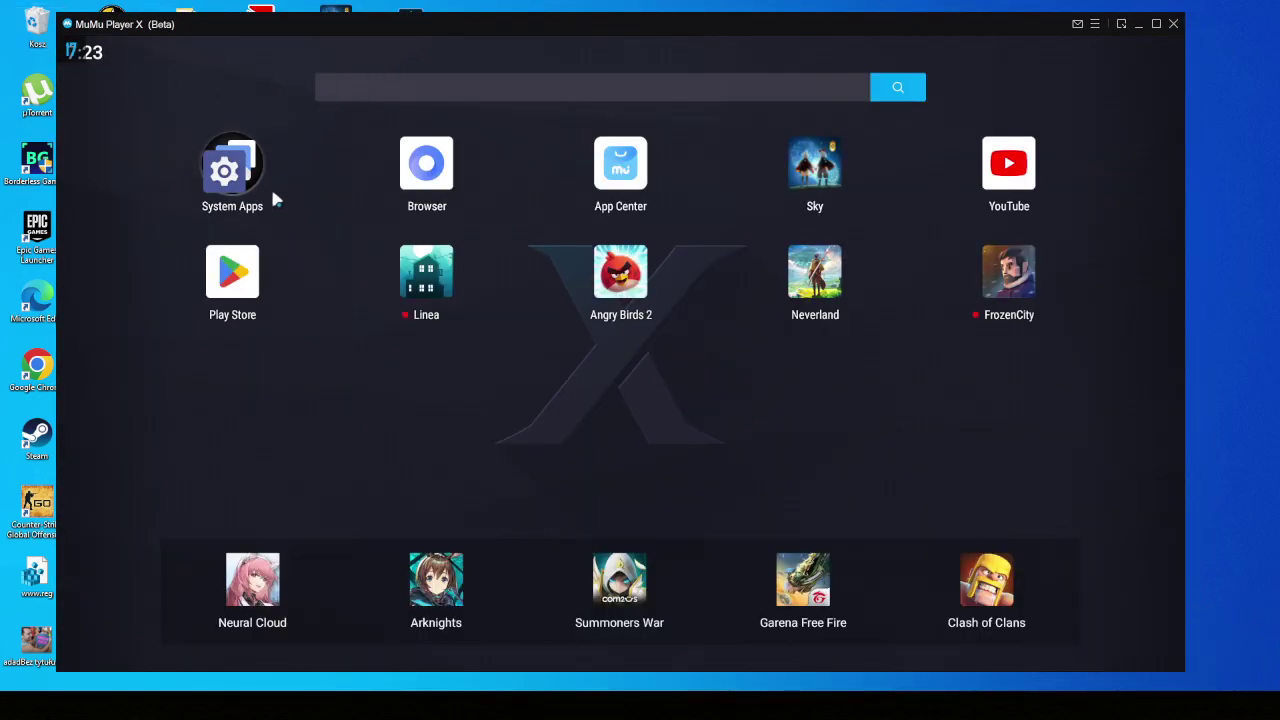
Step: Search the emulator's Play Store for "sky cotl" and open the Sky: Children of the Light page
left_click(241, 285)
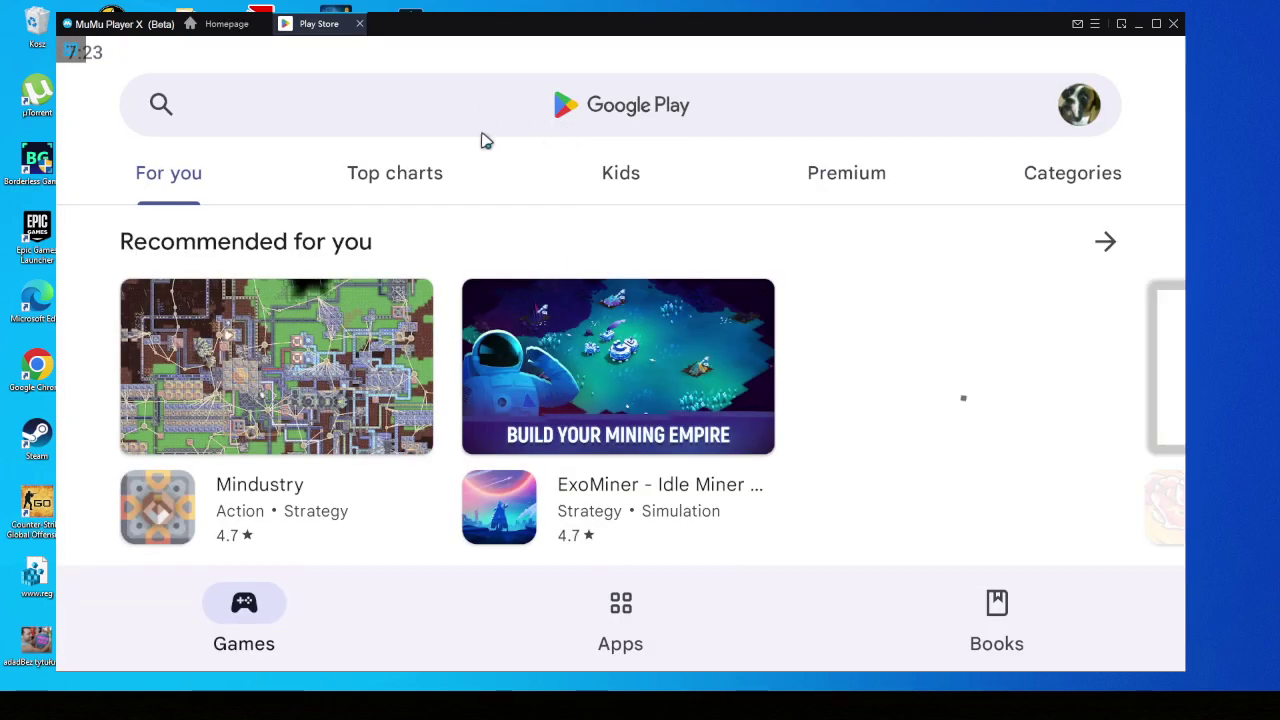
left_click(163, 105)
type("s")
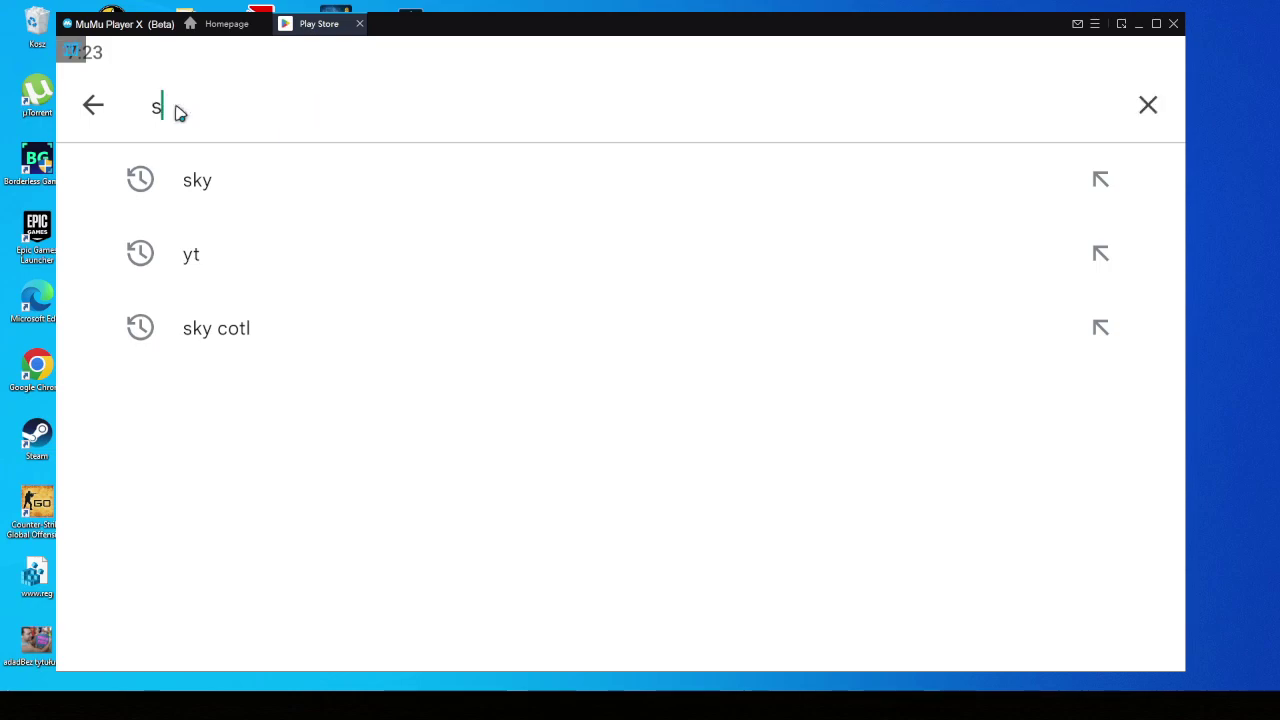
type("ky")
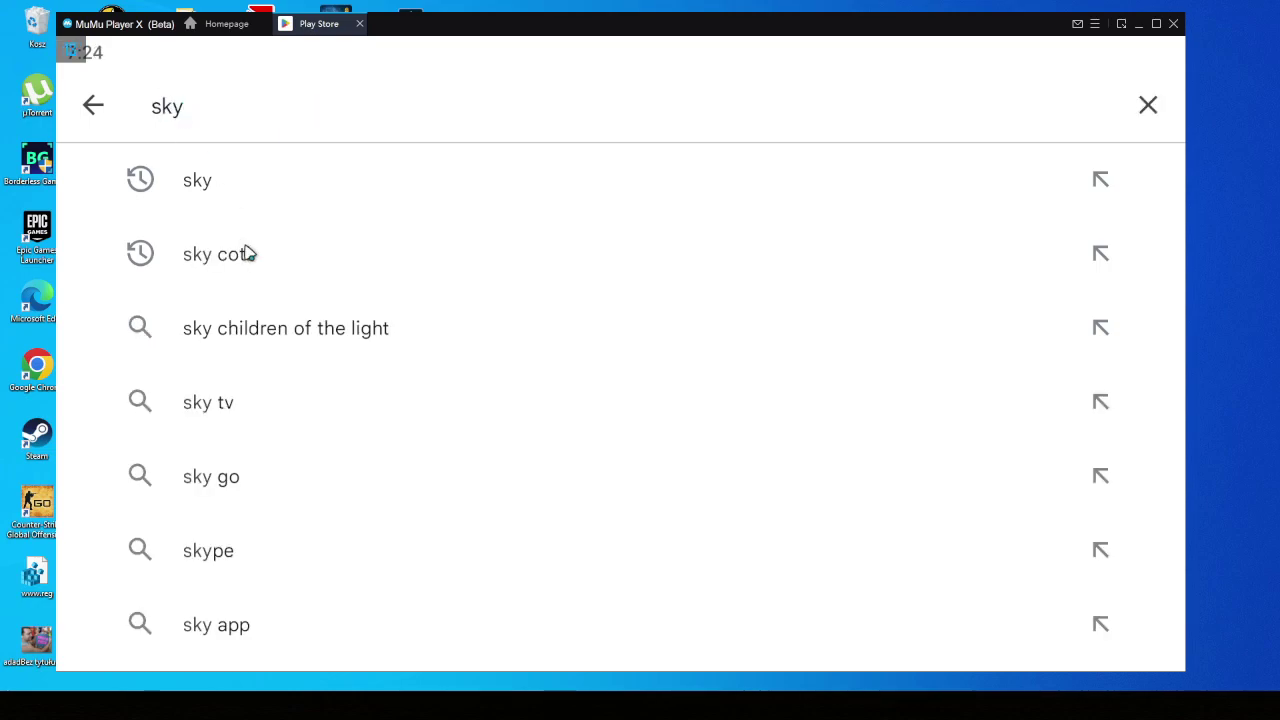
left_click(250, 254)
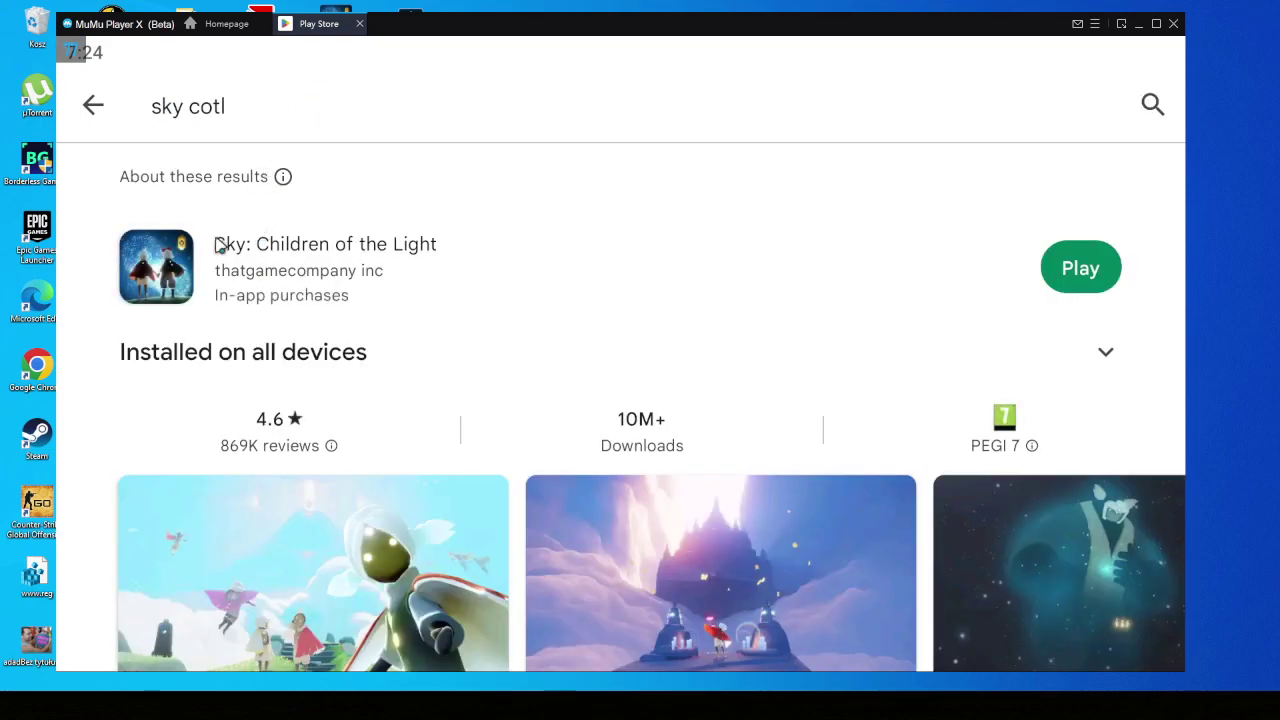
left_click(414, 277)
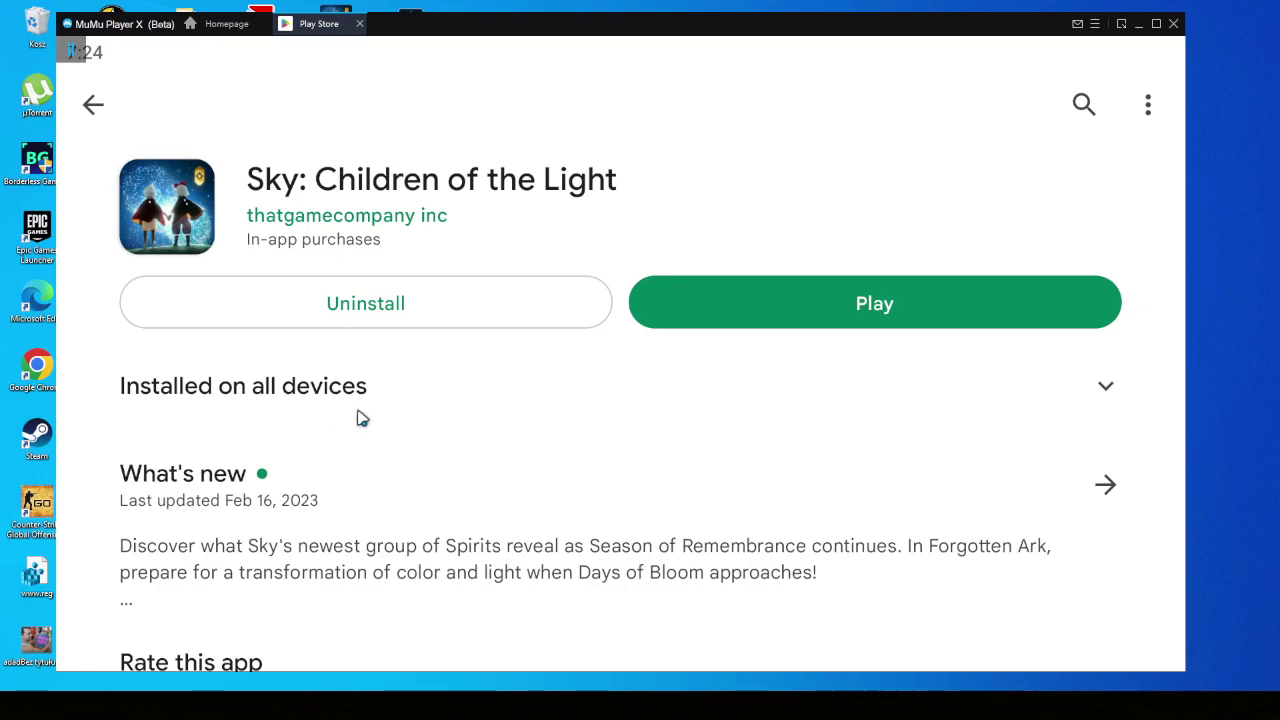
Step: Look over the Sky: Children of the Light store page and return to the Play Store home page
left_click(328, 395)
left_click(290, 400)
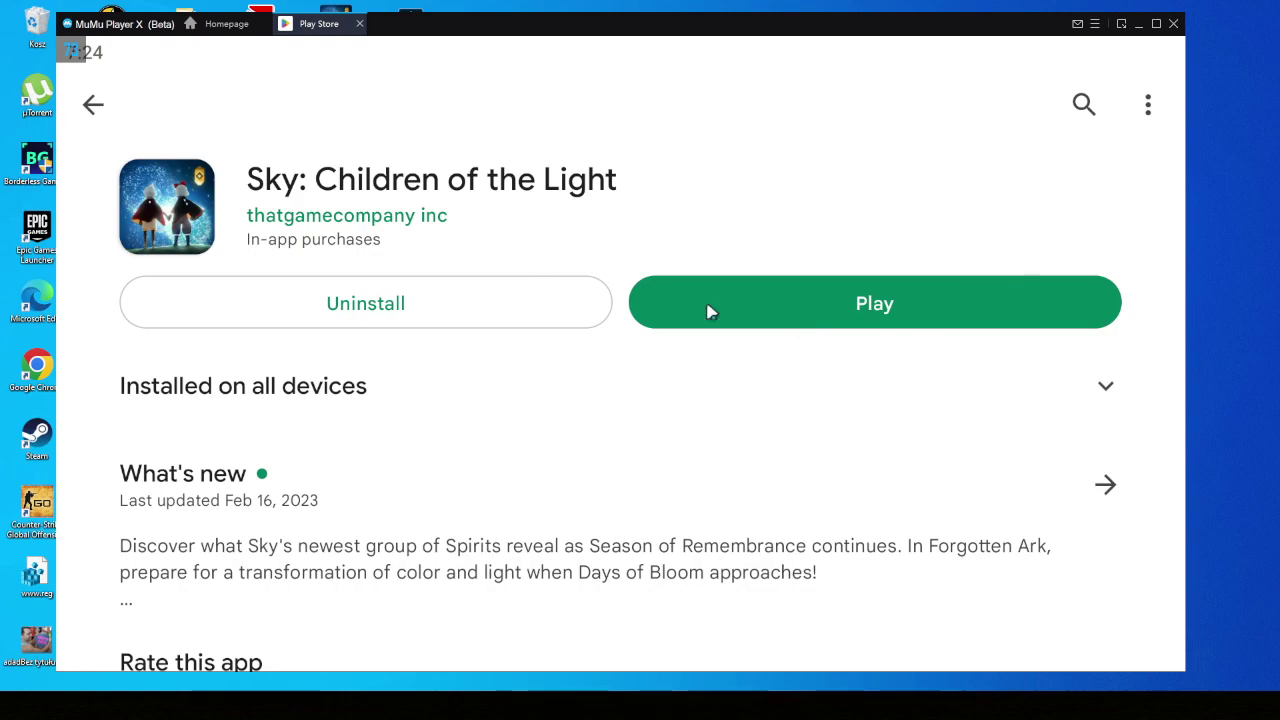
left_click(95, 112)
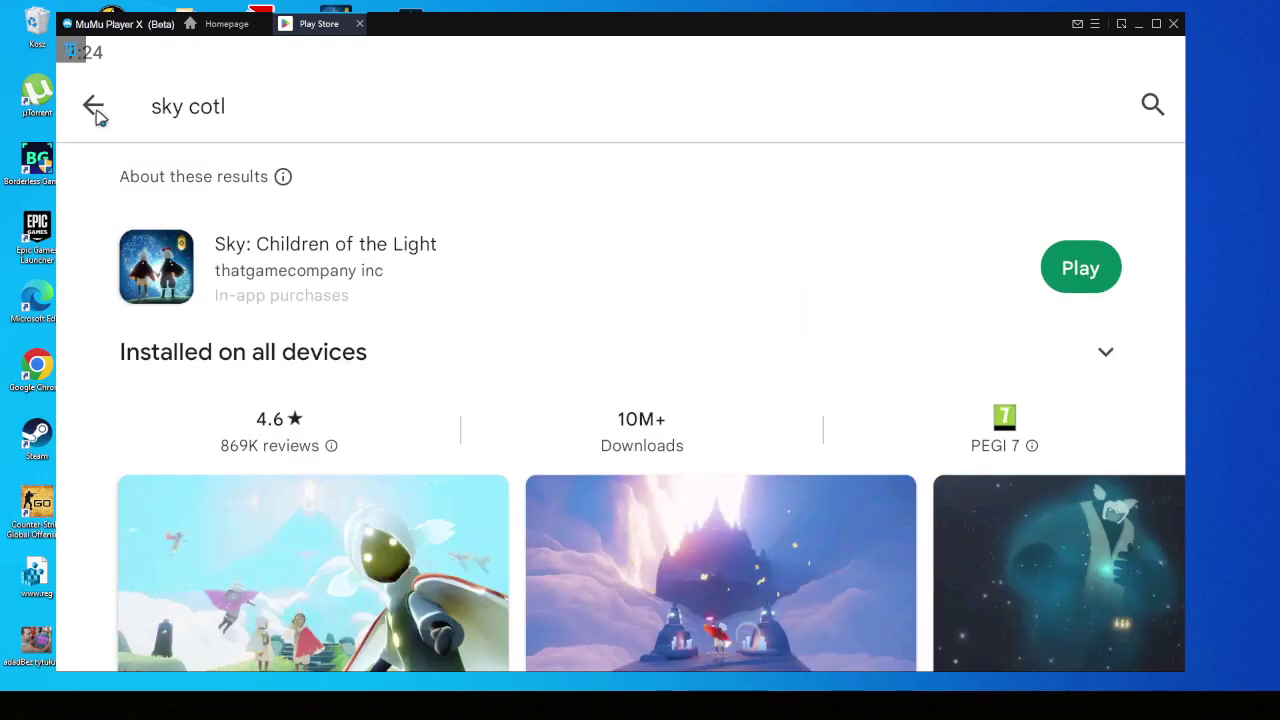
left_click(97, 113)
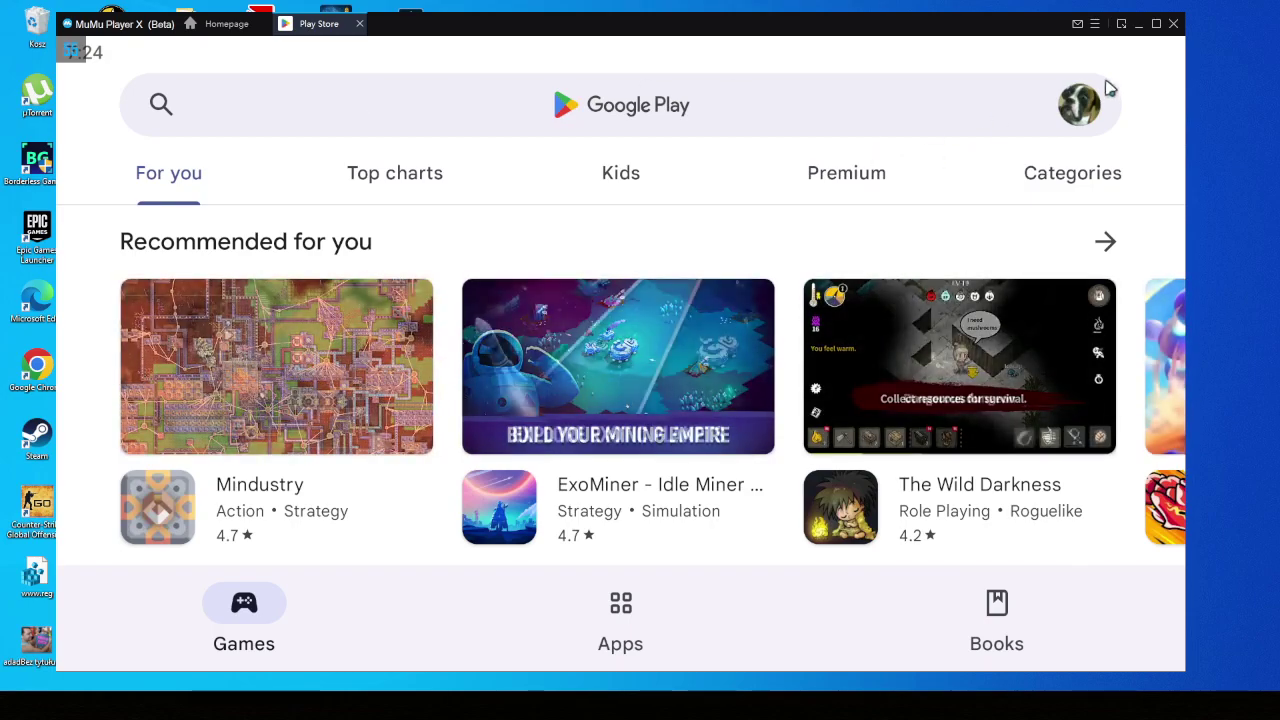
Step: Close the Play Store tab and open the emulator's settings
left_click(360, 25)
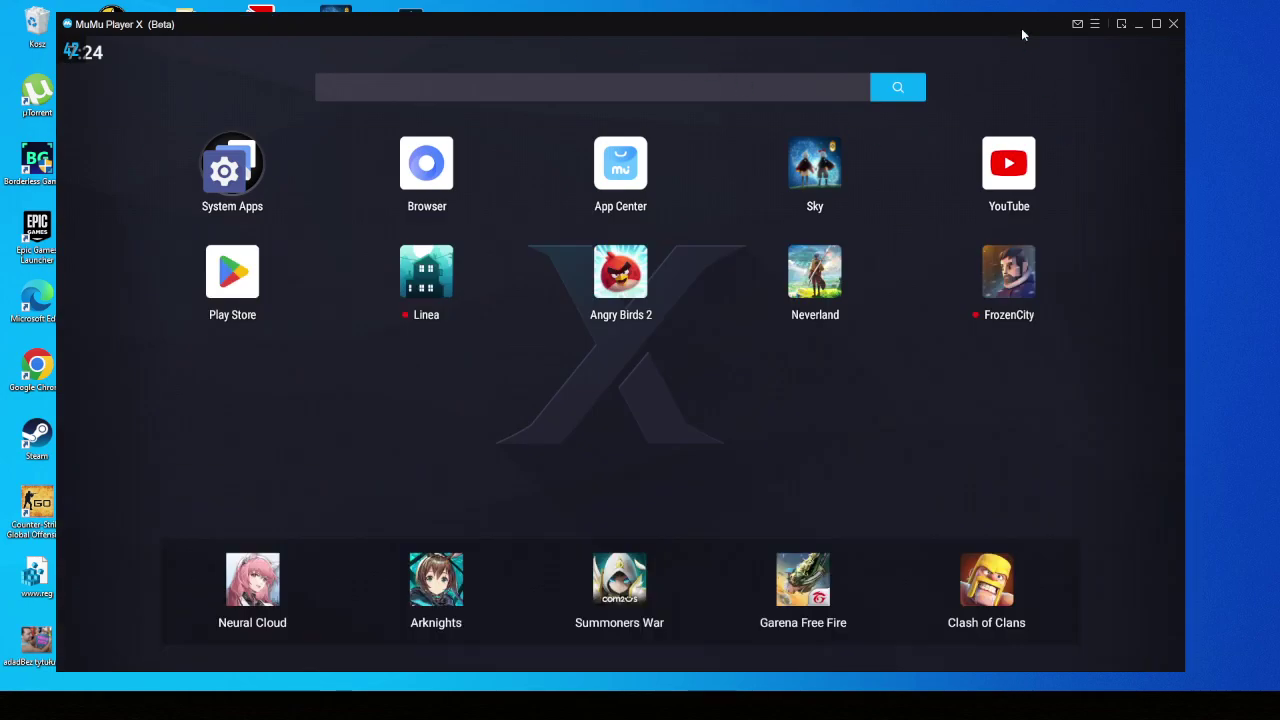
left_click(1094, 24)
left_click(1075, 90)
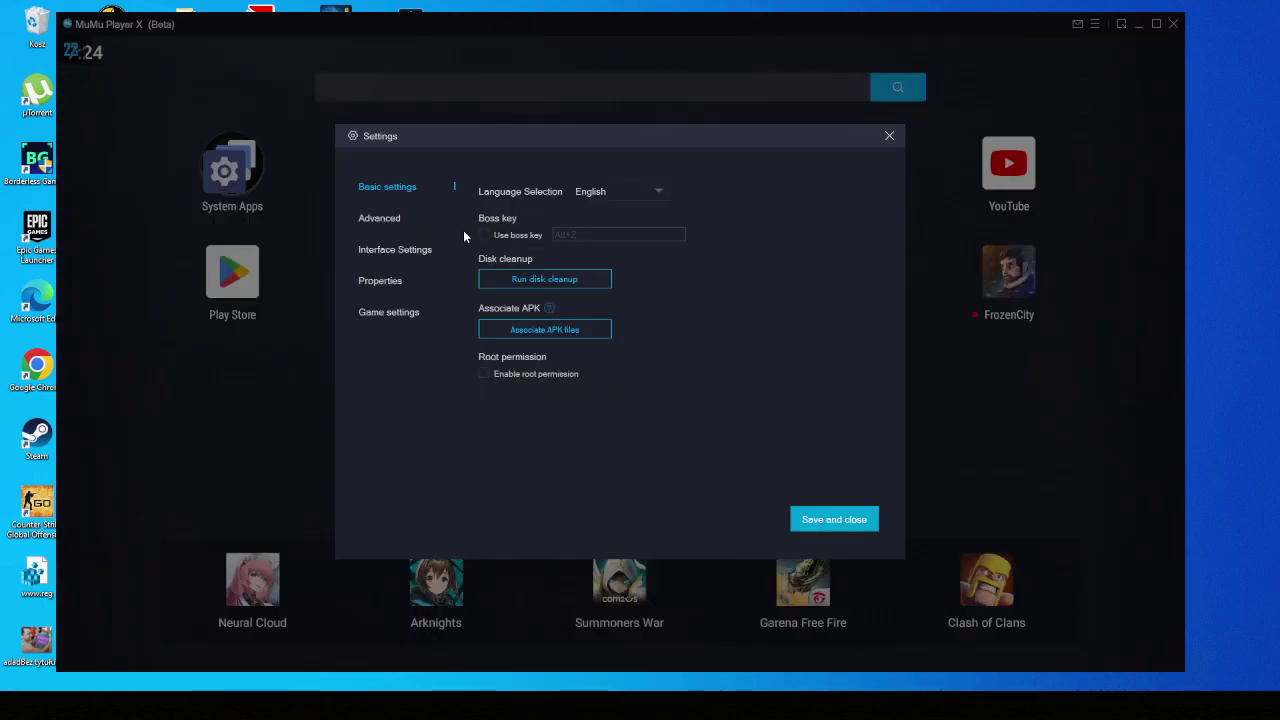
Step: Look through the emulator's Interface, Properties, Game, Basic and Advanced settings
left_click(386, 222)
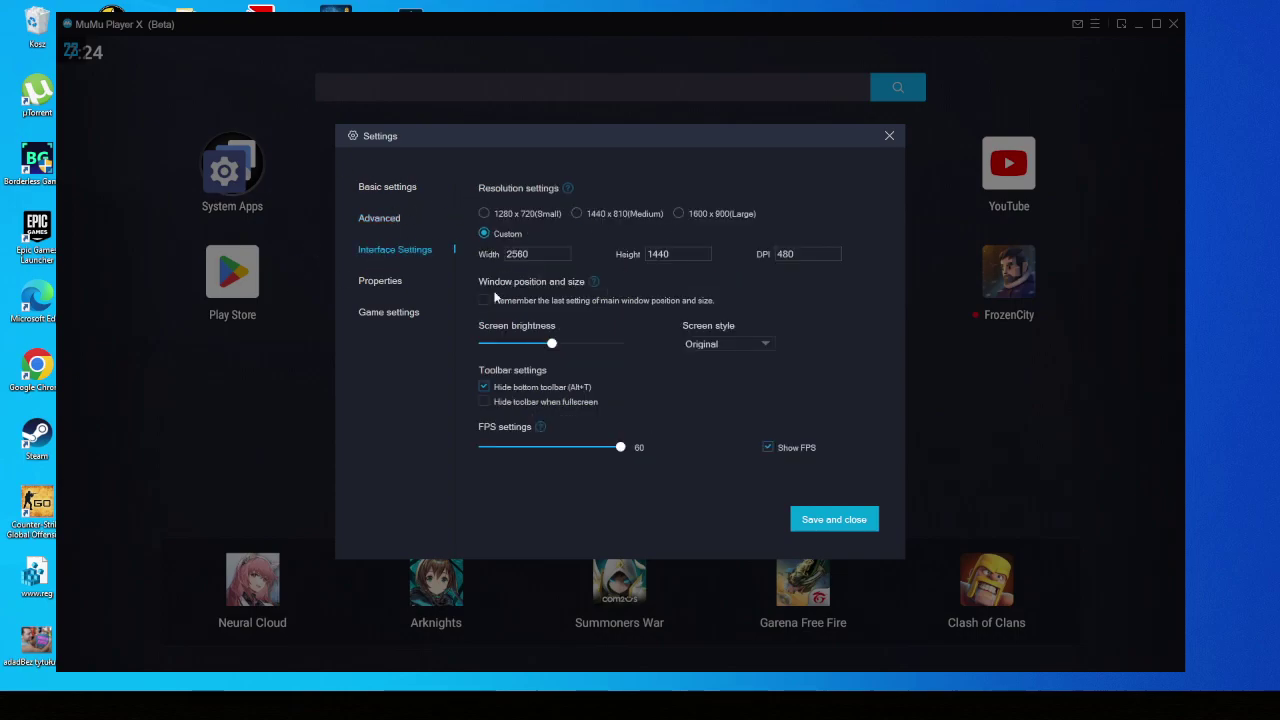
left_click(381, 288)
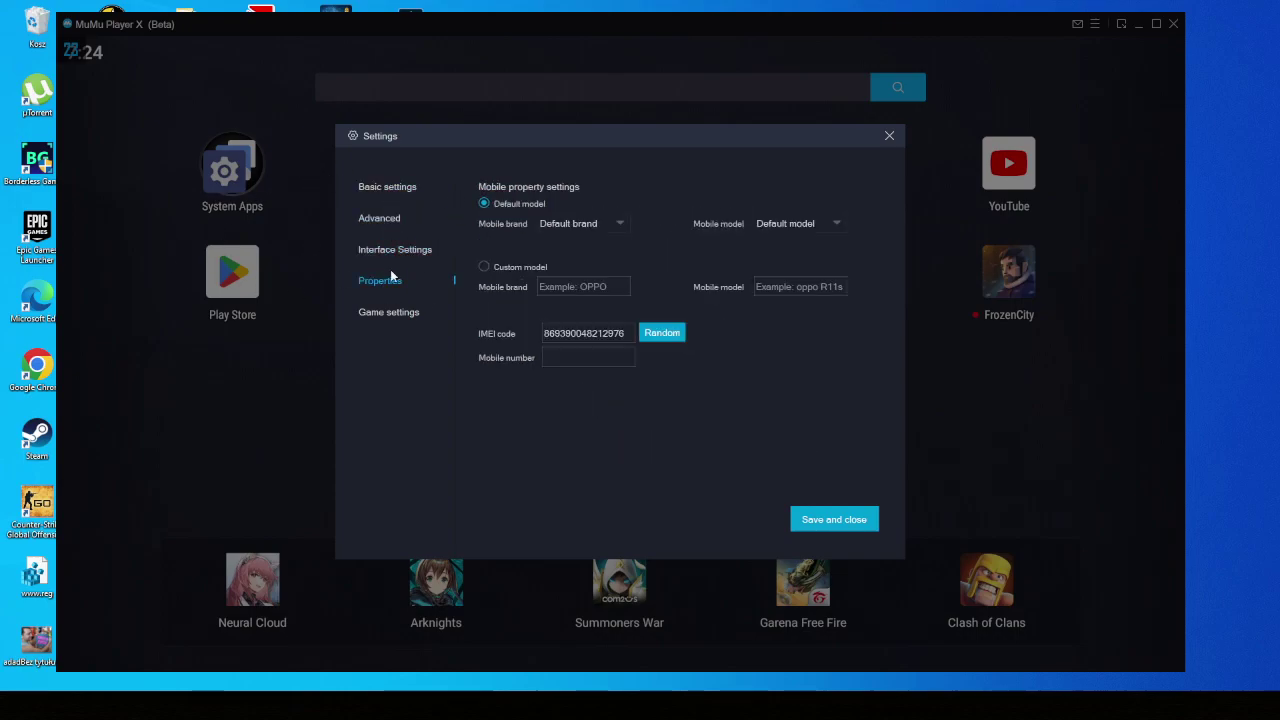
left_click(408, 315)
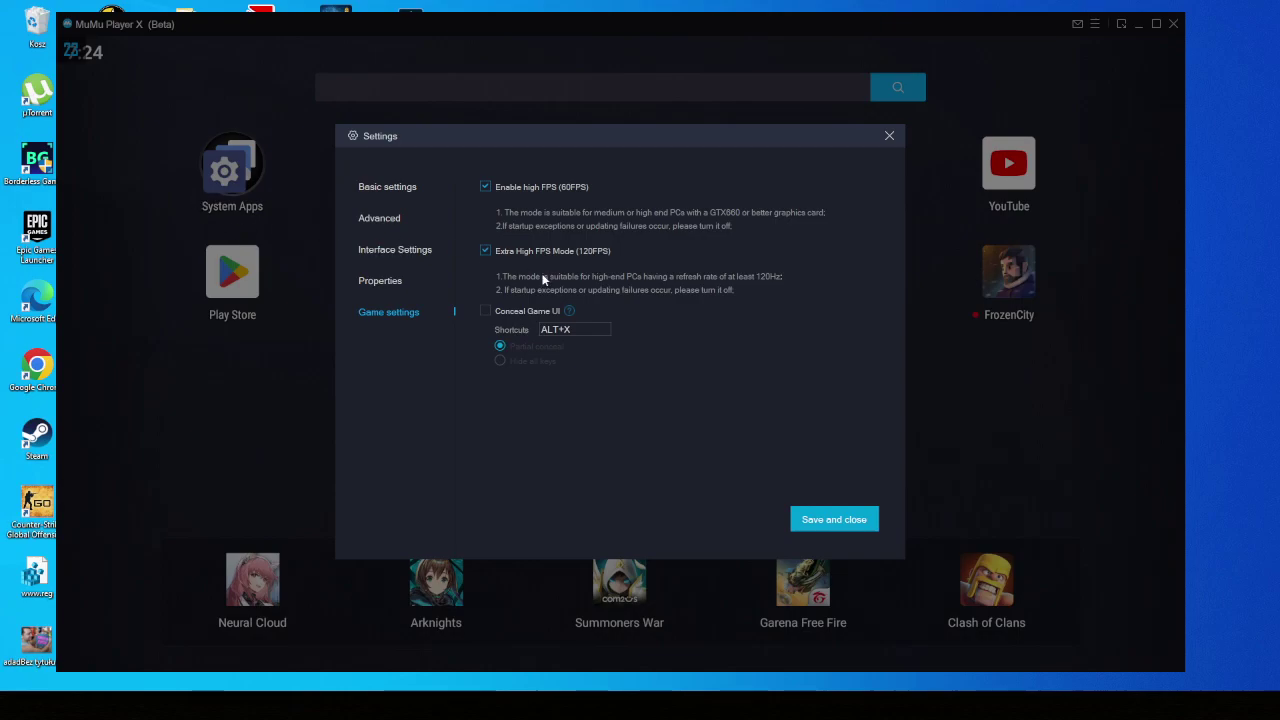
left_click(390, 190)
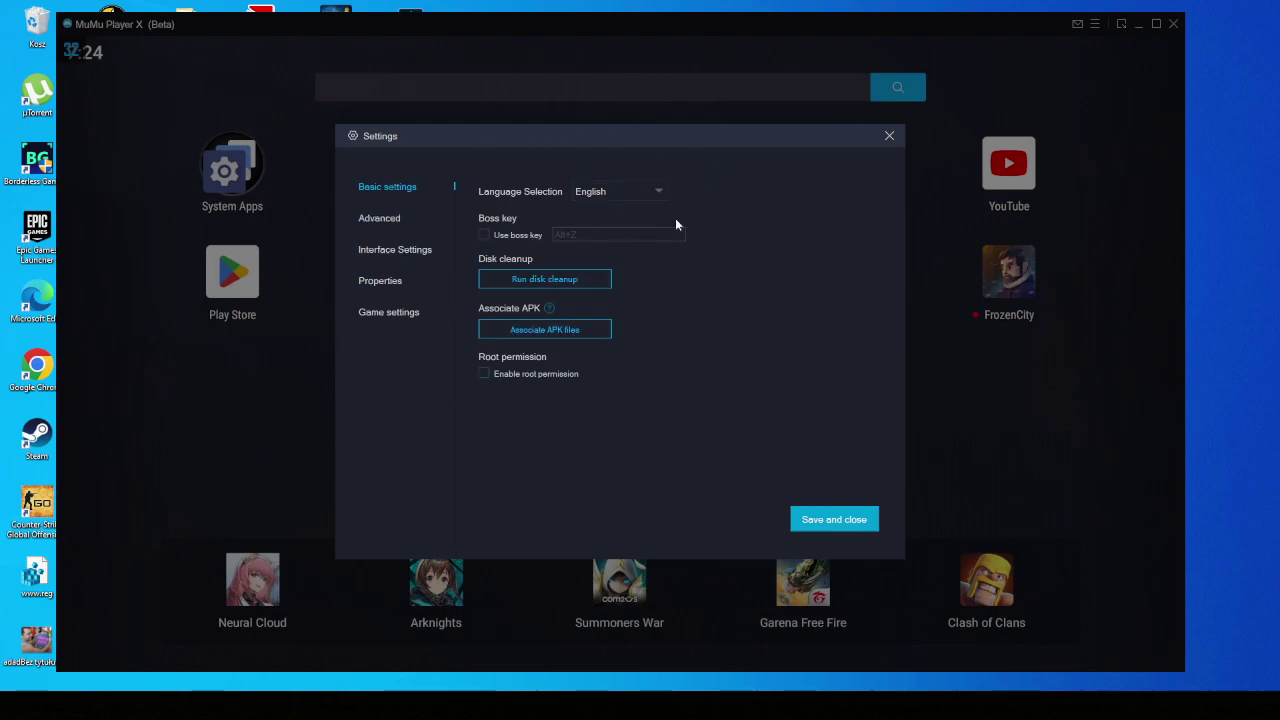
left_click(398, 221)
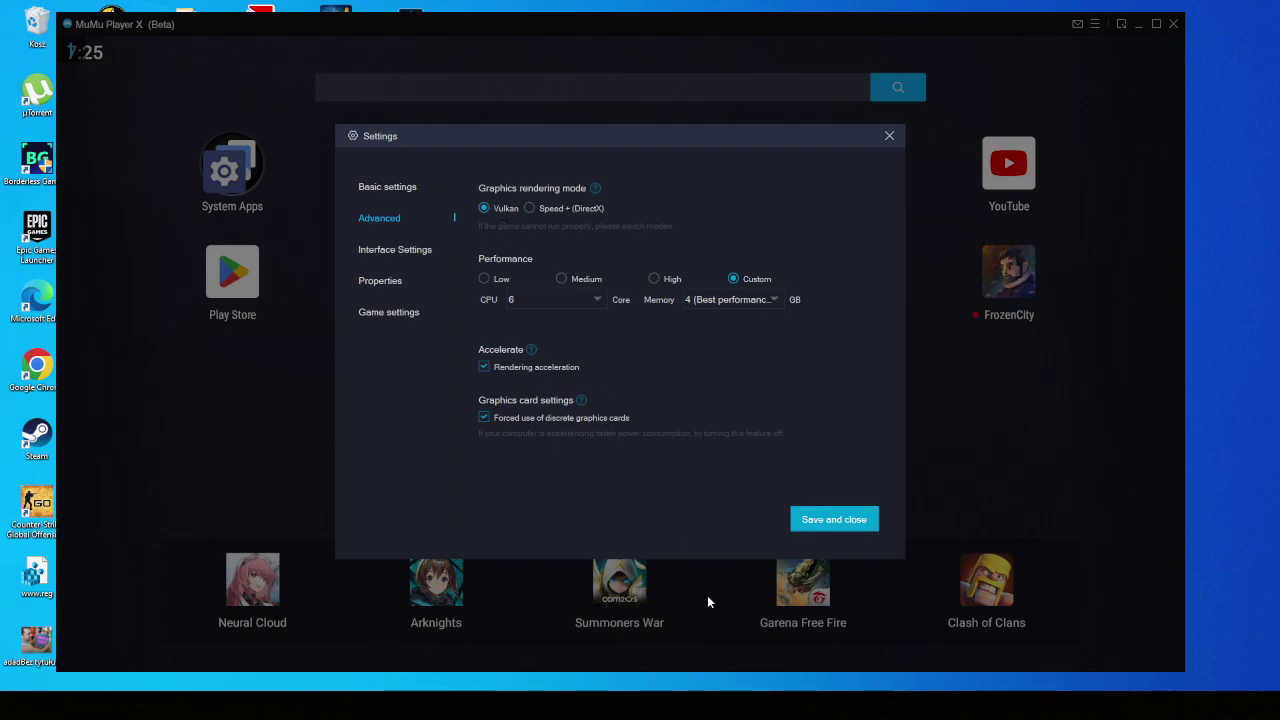
Step: Switch to RivaTuner Statistics Server, turn on Show On-Screen Display and minimize it
left_click(638, 705)
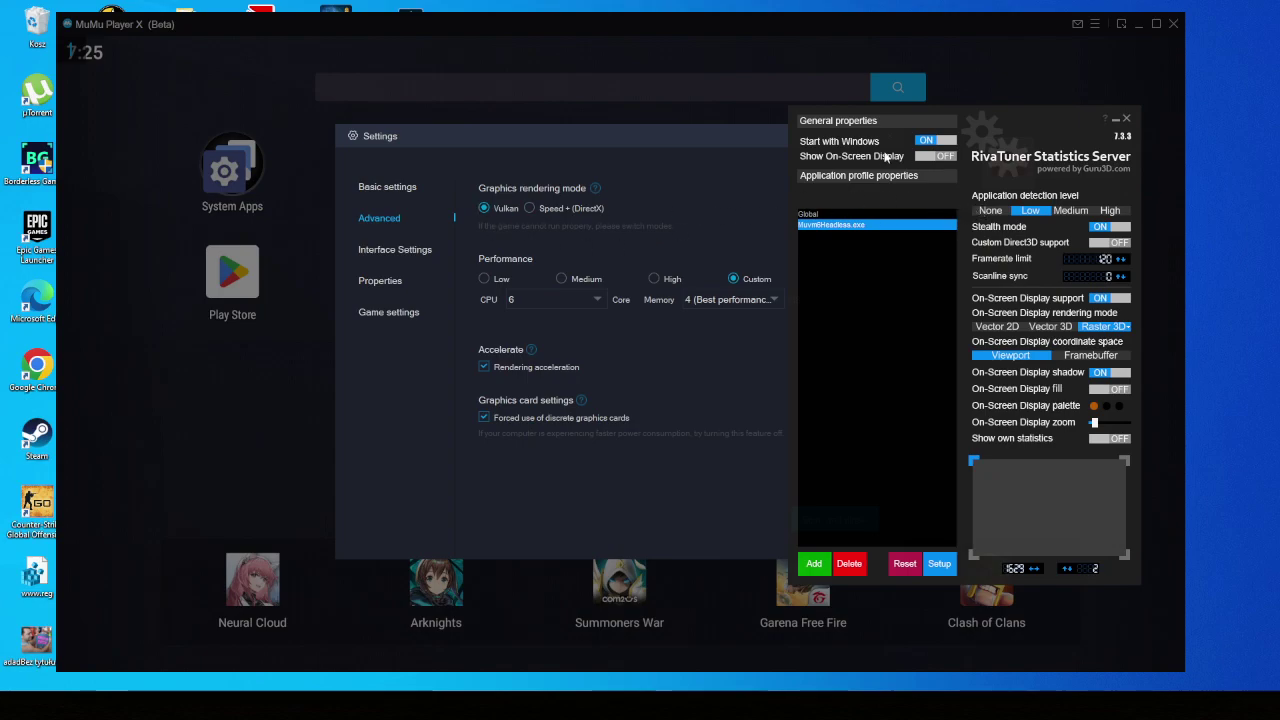
left_click(928, 158)
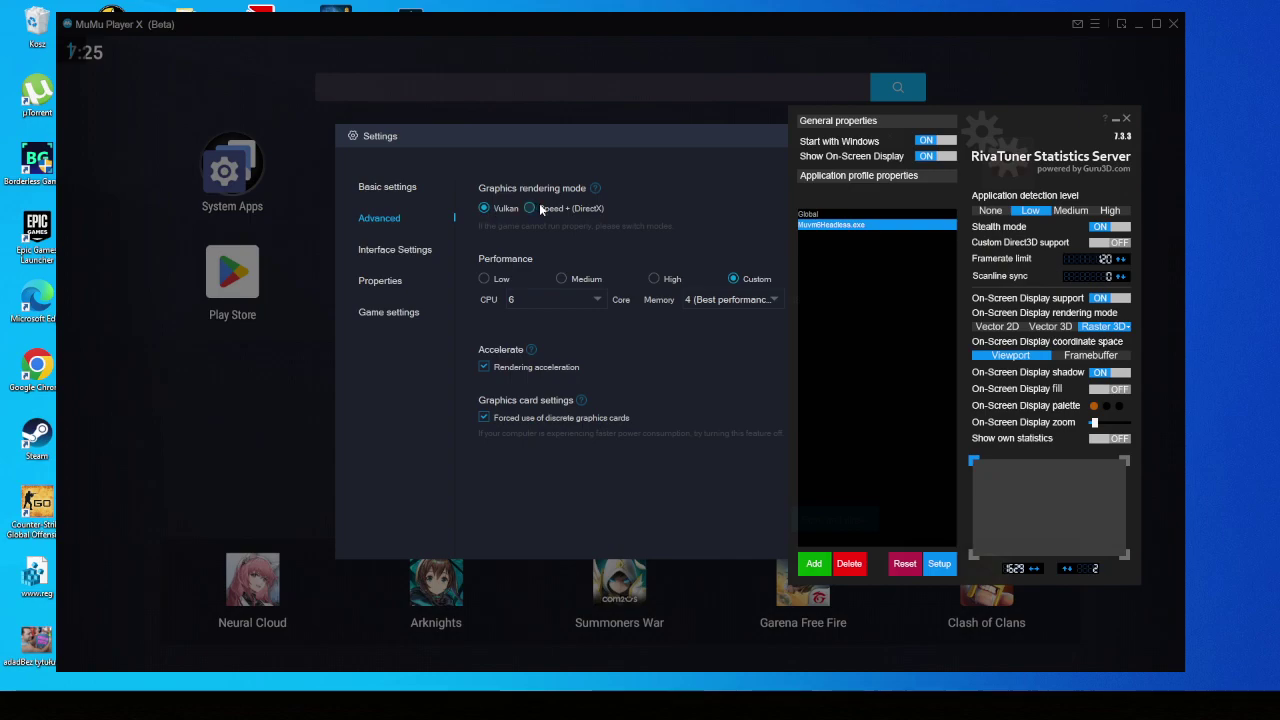
left_click(1115, 119)
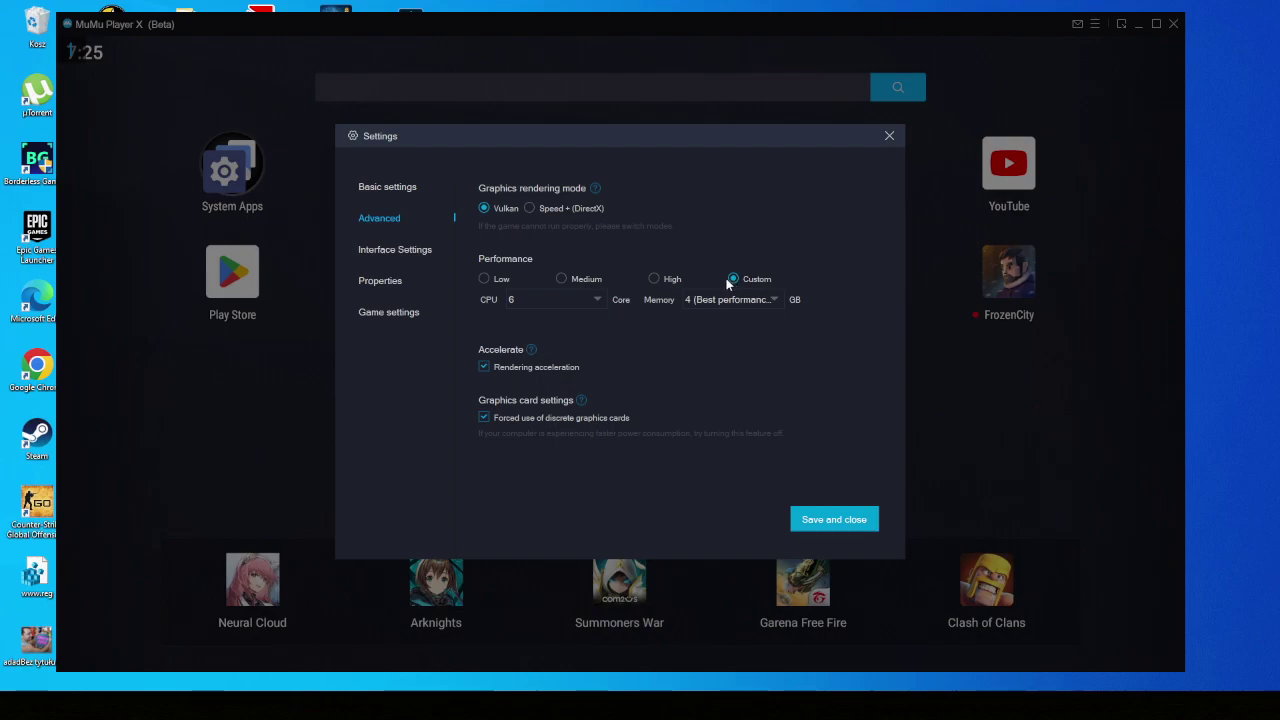
Step: Compare the High and Custom performance presets and examine the memory, CPU core and acceleration options
left_click(655, 280)
left_click(736, 280)
left_click(695, 299)
left_click(696, 300)
left_click(697, 301)
left_click(697, 301)
left_click(697, 301)
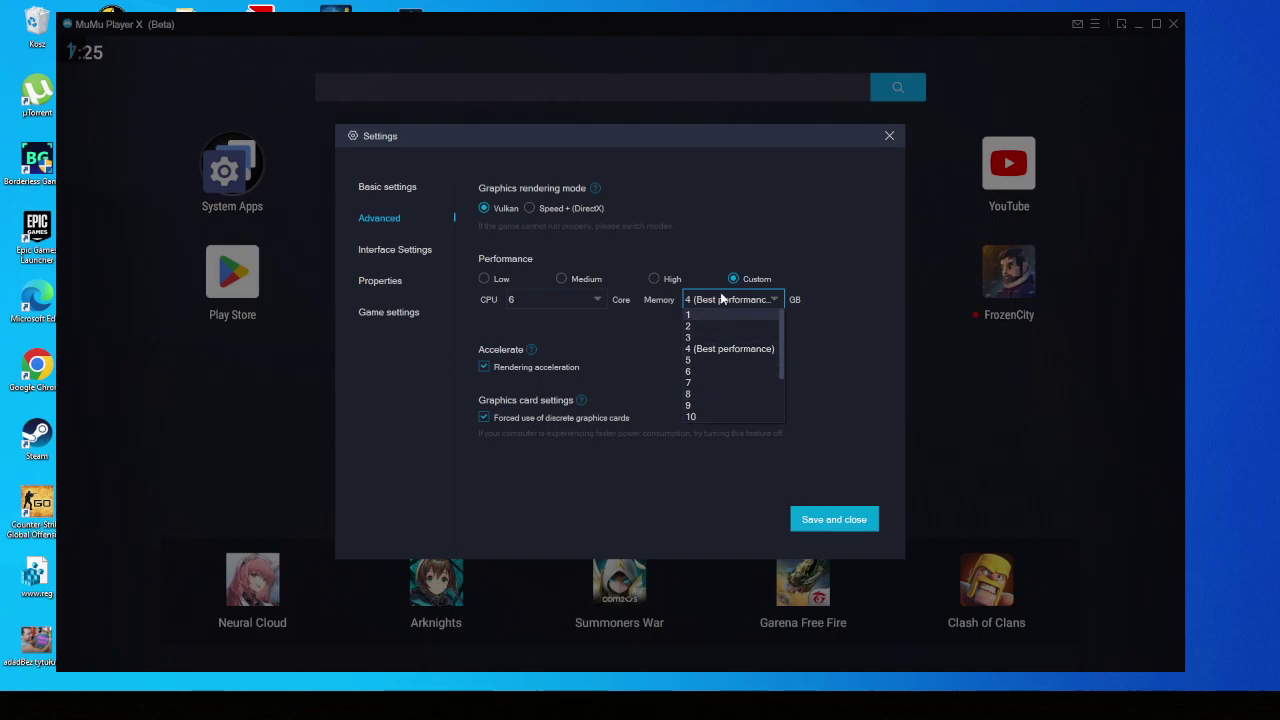
left_click(722, 300)
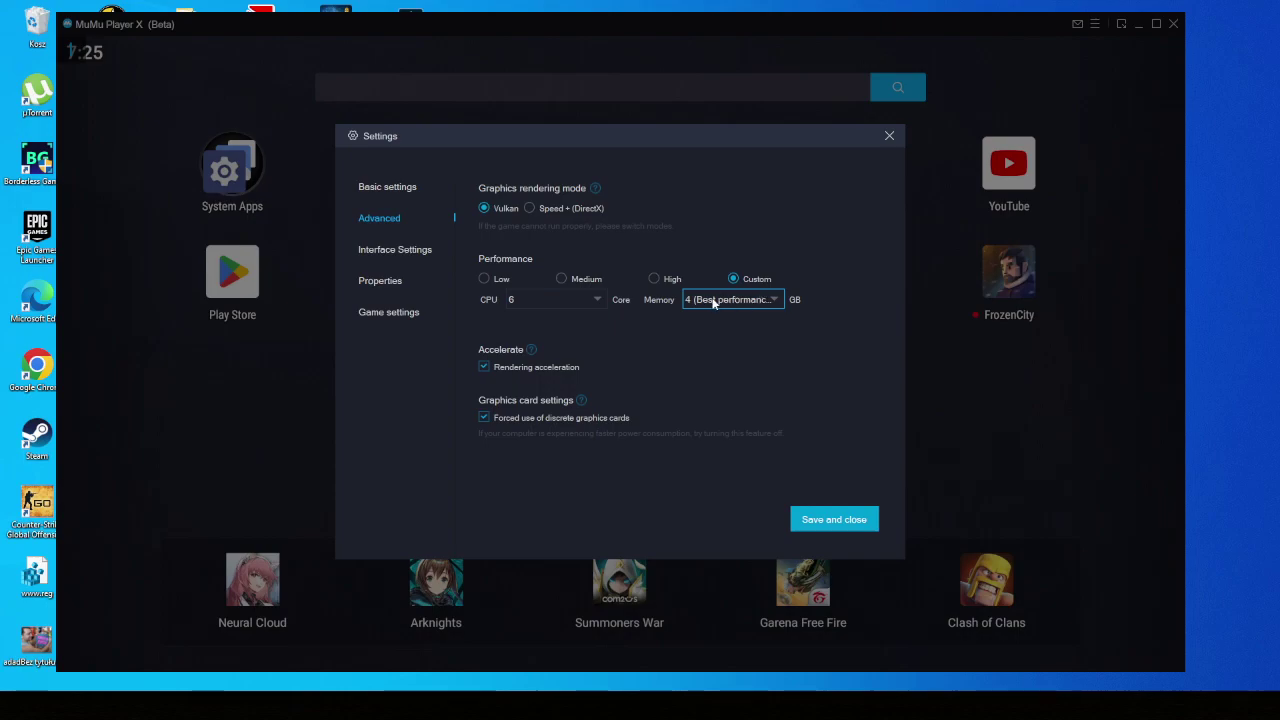
left_click(554, 298)
left_click(555, 299)
mouse_move(533, 354)
Step: Try a height of 1080 for the custom resolution in the interface settings and set it back to 1440
left_click(397, 258)
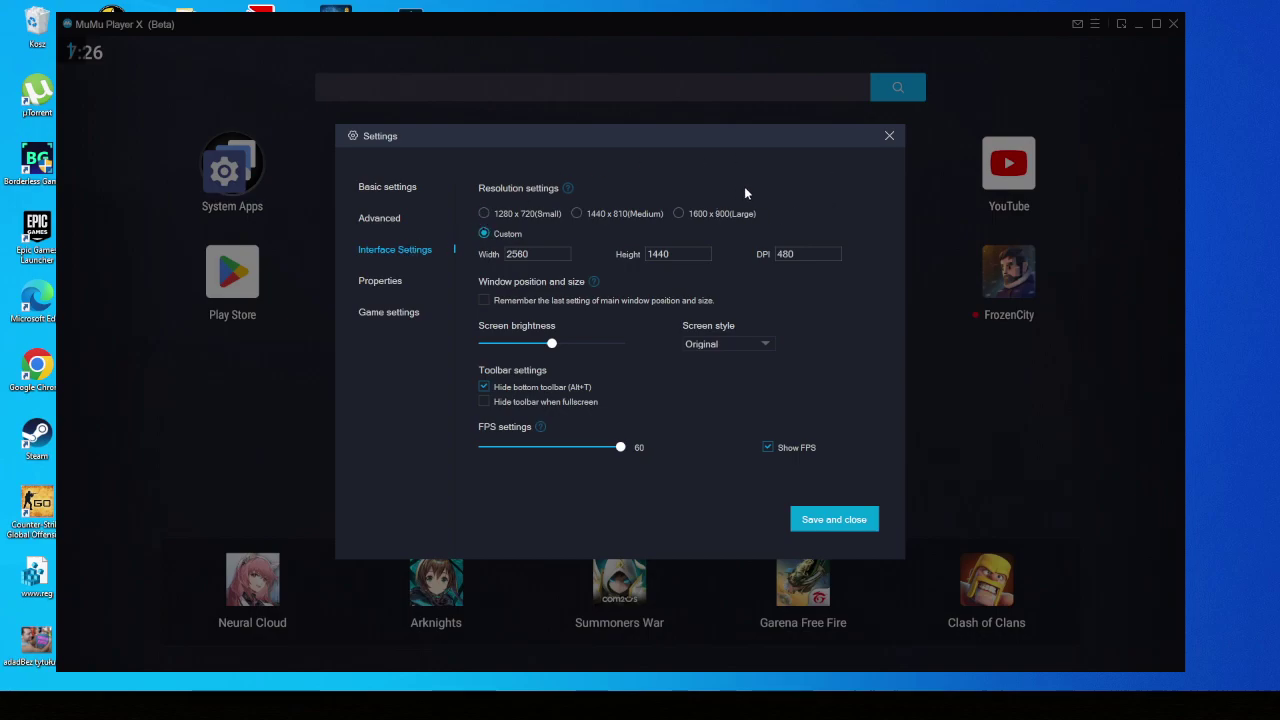
left_click(686, 253)
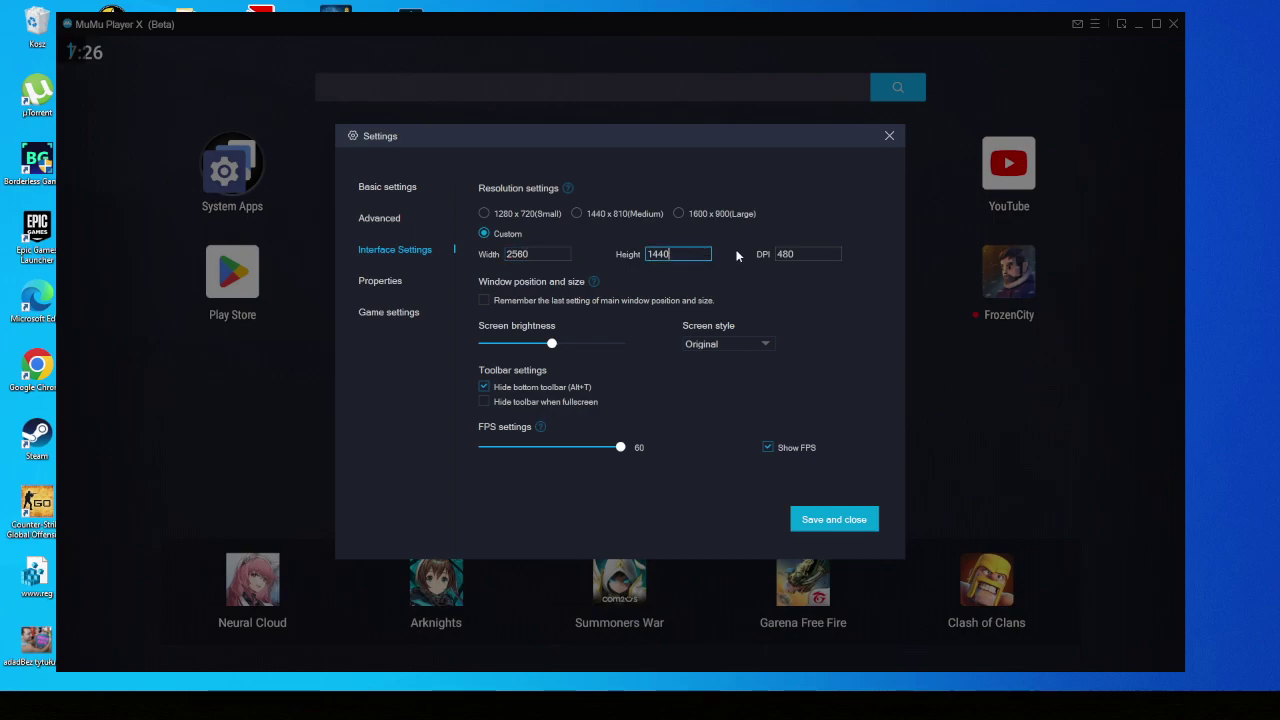
left_click(812, 253)
left_click(675, 252)
key("BackSpace")
key("BackSpace")
key("BackSpace")
type("080")
key("BackSpace")
key("BackSpace")
key("BackSpace")
type("440")
key("BackSpace")
type("0")
Step: Try the 1600 x 900, 1440 x 810 and 1280 x 720 resolution presets and return to Custom
left_click(535, 256)
left_click_drag(509, 255, 534, 255)
left_click(534, 255)
left_click(671, 254)
left_click_drag(671, 254, 643, 255)
left_click(680, 214)
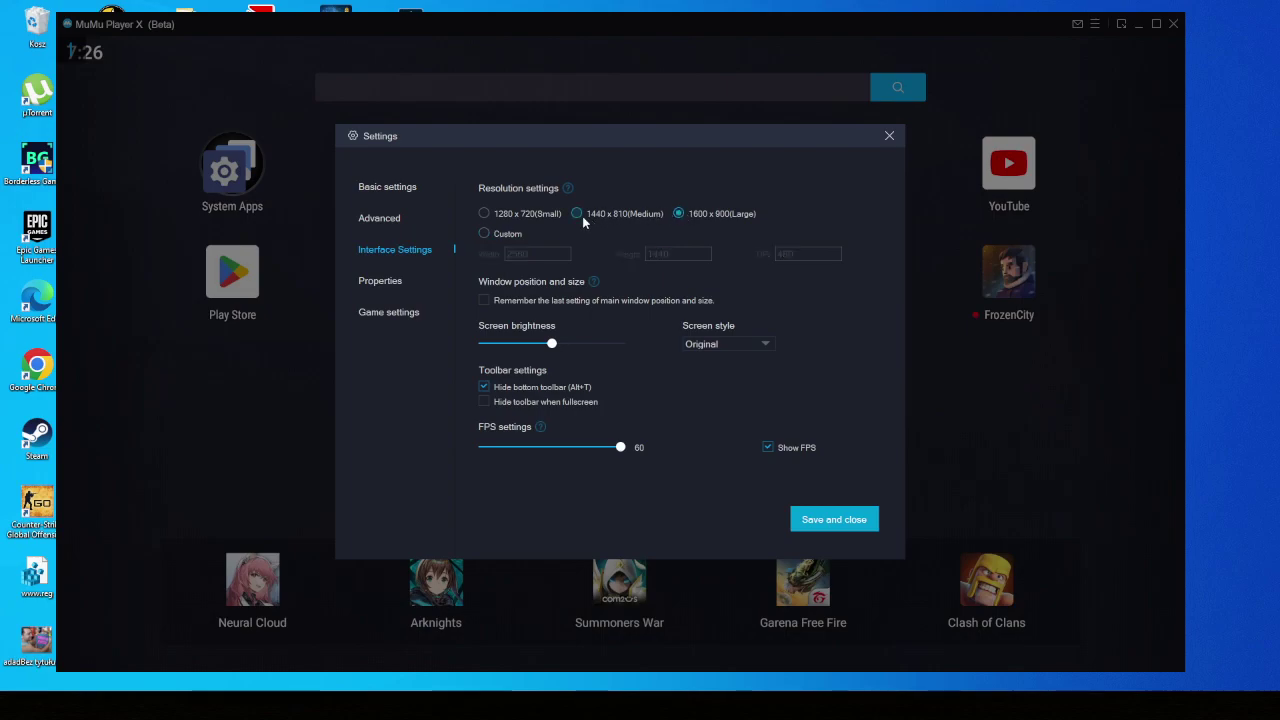
left_click(577, 214)
left_click(484, 214)
left_click(485, 234)
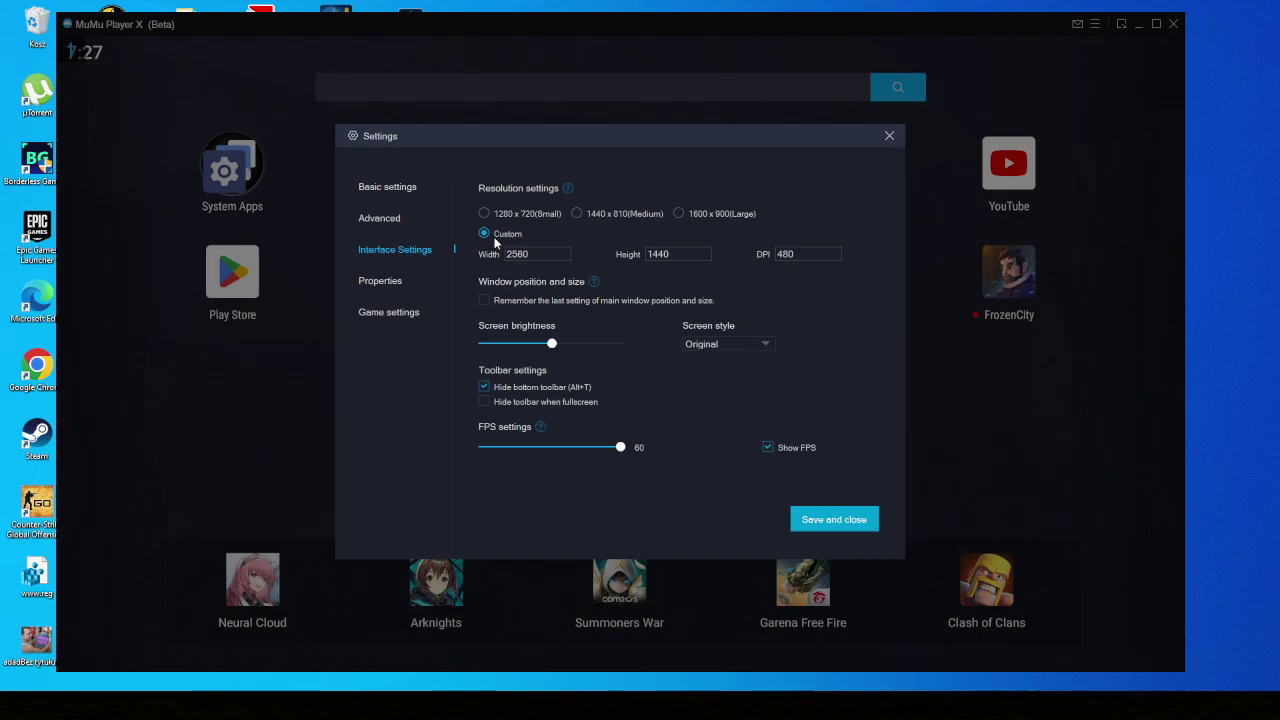
Step: Keep the Custom resolution selected and set the FPS slider to its maximum of 60
left_click(521, 257)
key("Tab")
left_click(522, 256)
left_click(486, 234)
left_click_drag(593, 449, 730, 456)
Step: Check RivaTuner Statistics Server, view the Sky gameplay screenshot maximized, and minimize both windows
left_click(408, 283)
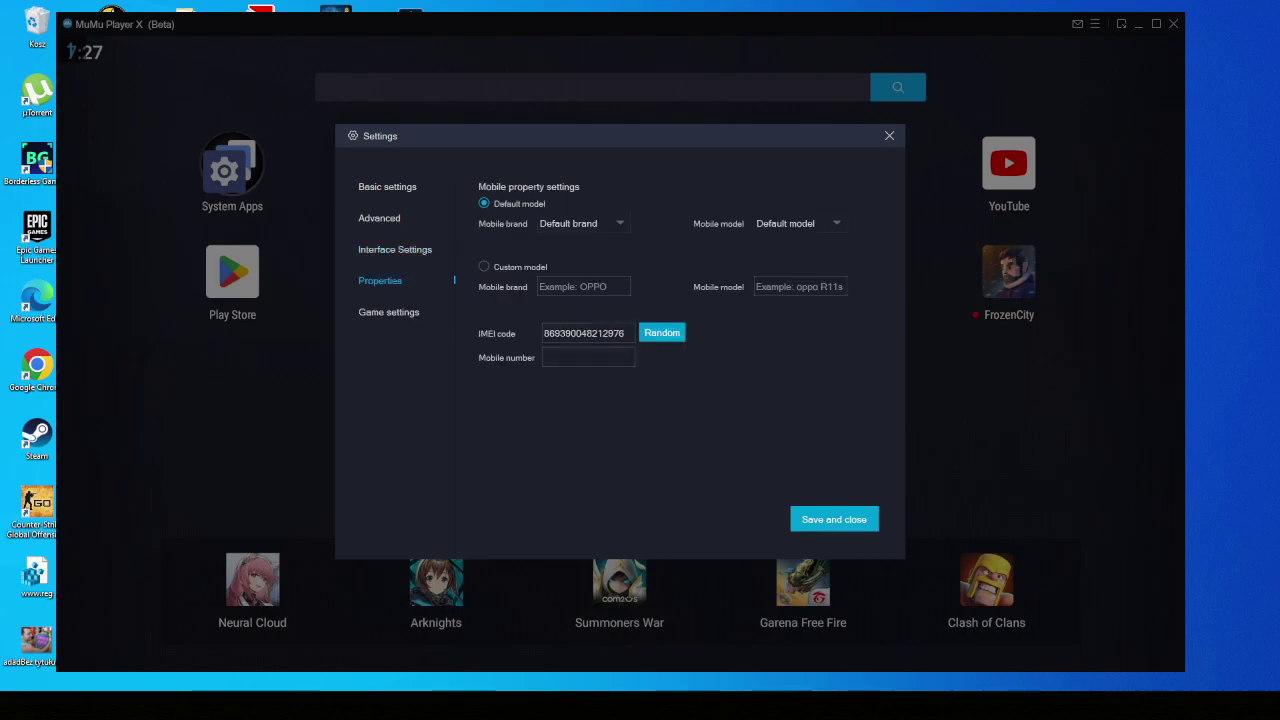
left_click(1144, 705)
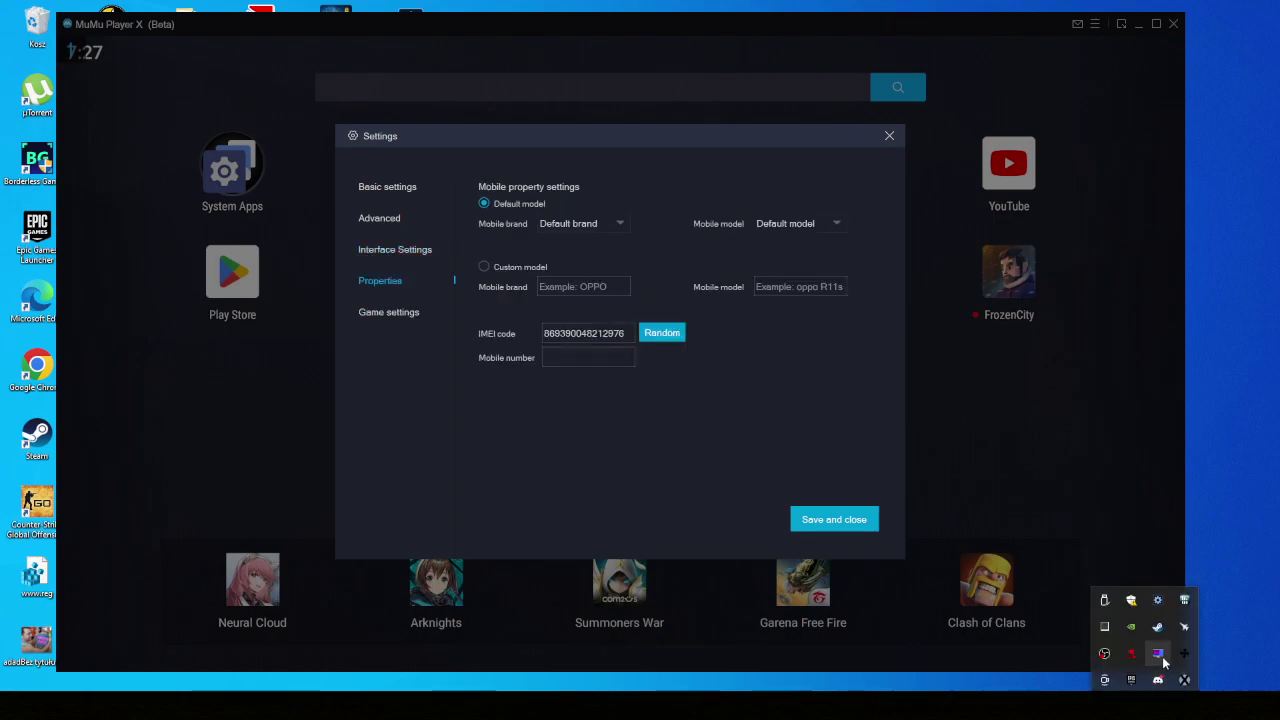
left_click(1158, 653)
left_click(1115, 118)
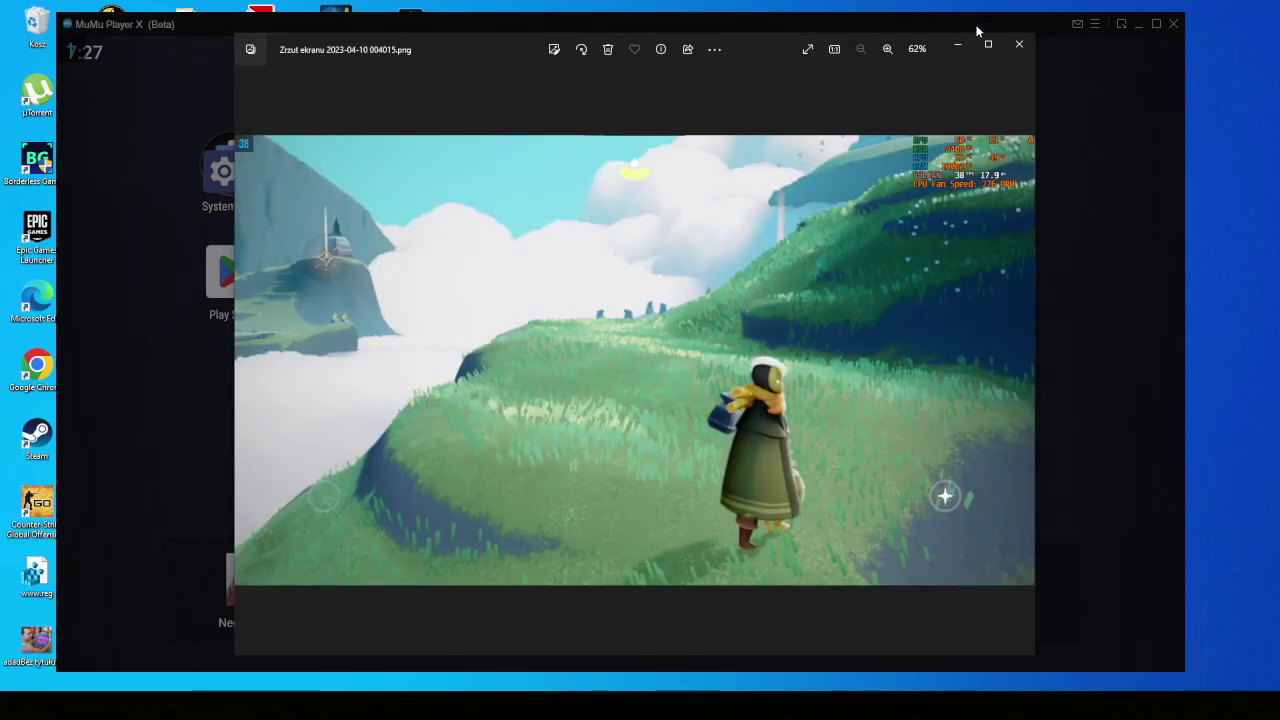
left_click(986, 40)
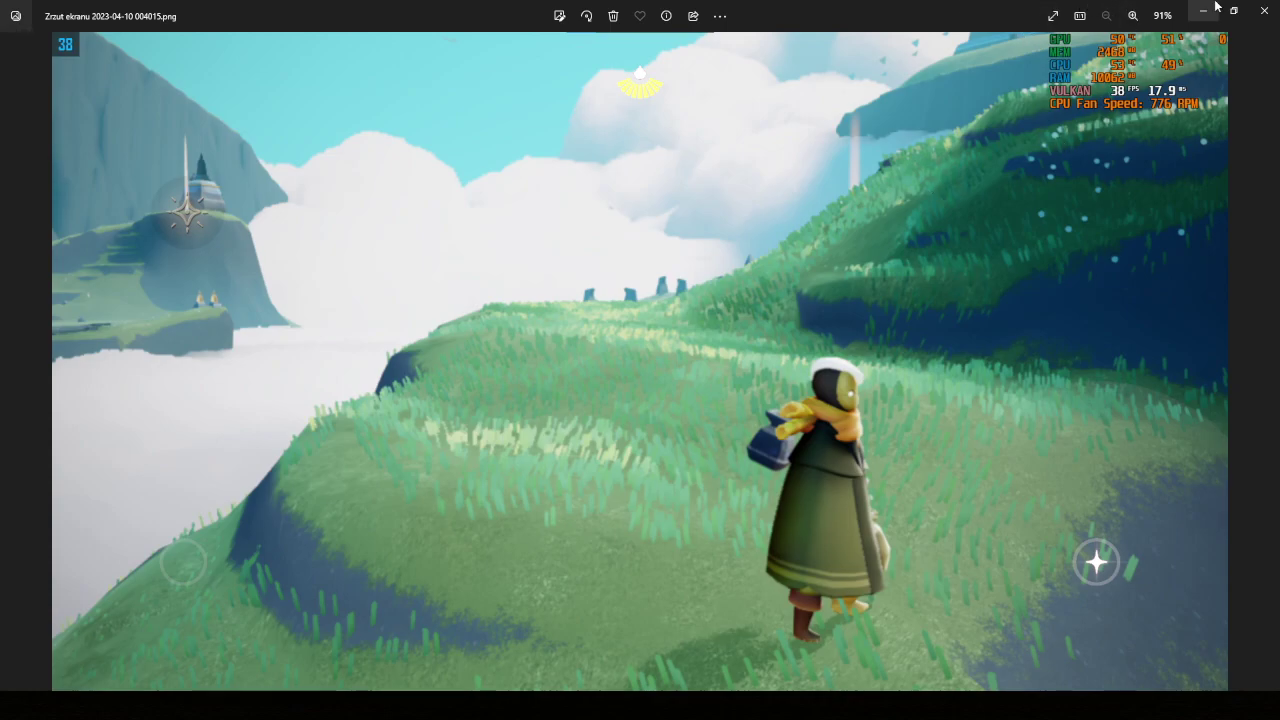
left_click(1210, 7)
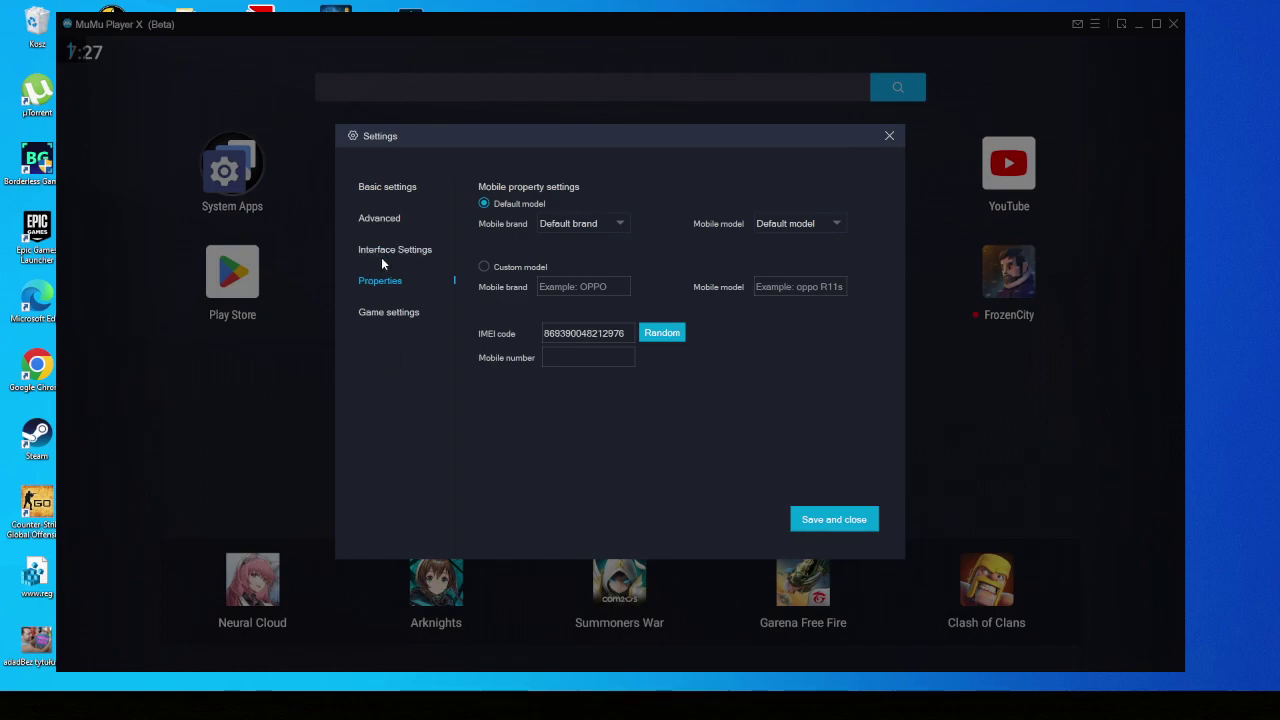
Step: Review the Basic, Advanced, Interface and Properties settings once more and close the settings without saving
left_click(387, 256)
left_click(389, 195)
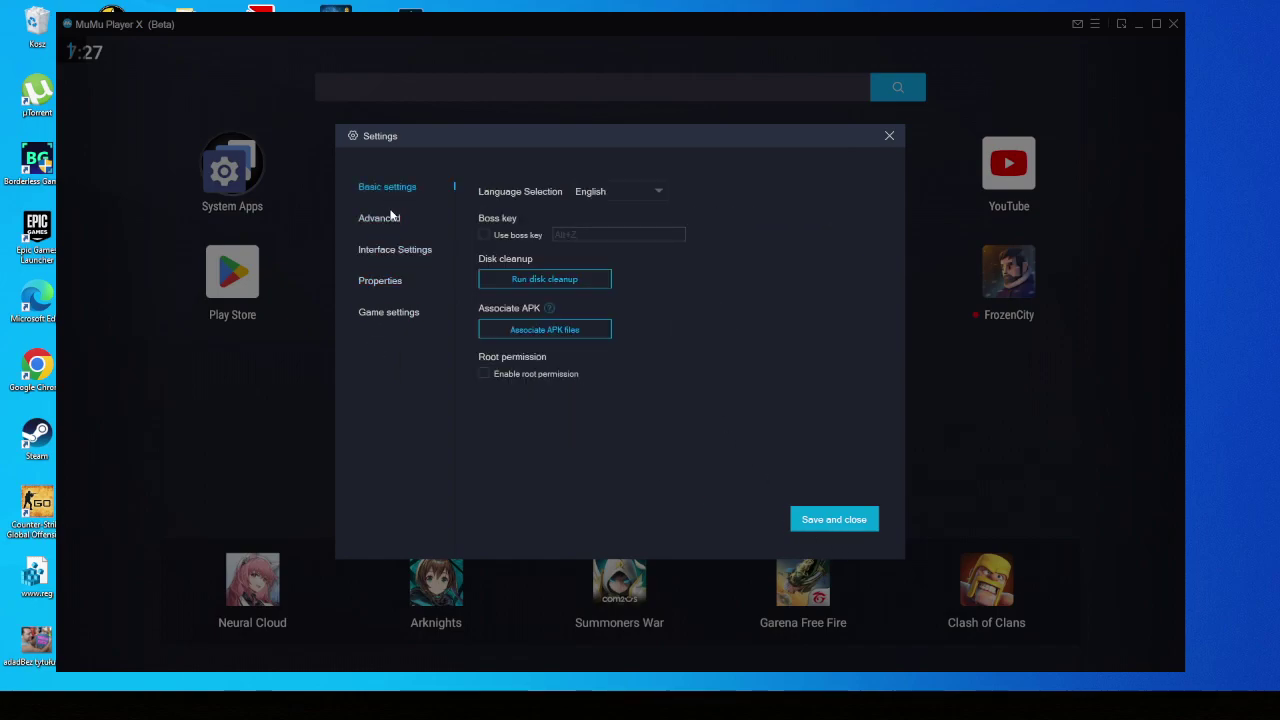
left_click(389, 222)
left_click(398, 250)
left_click(380, 282)
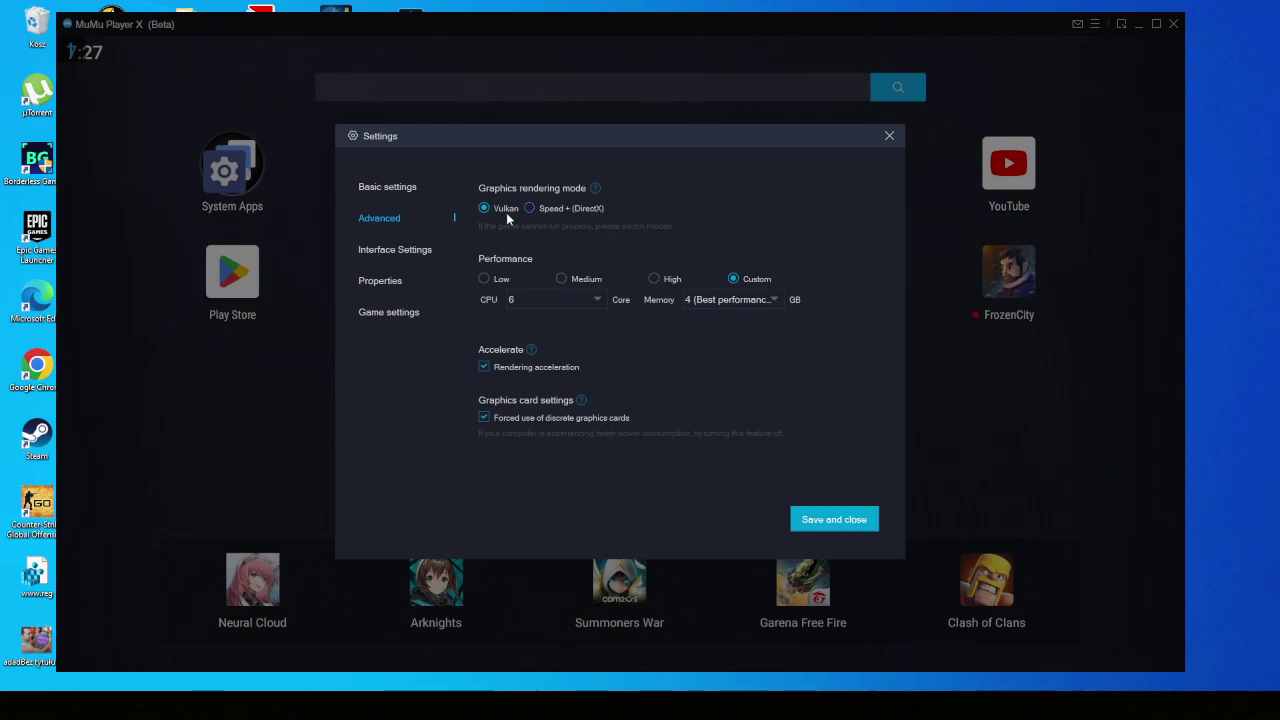
left_click(888, 137)
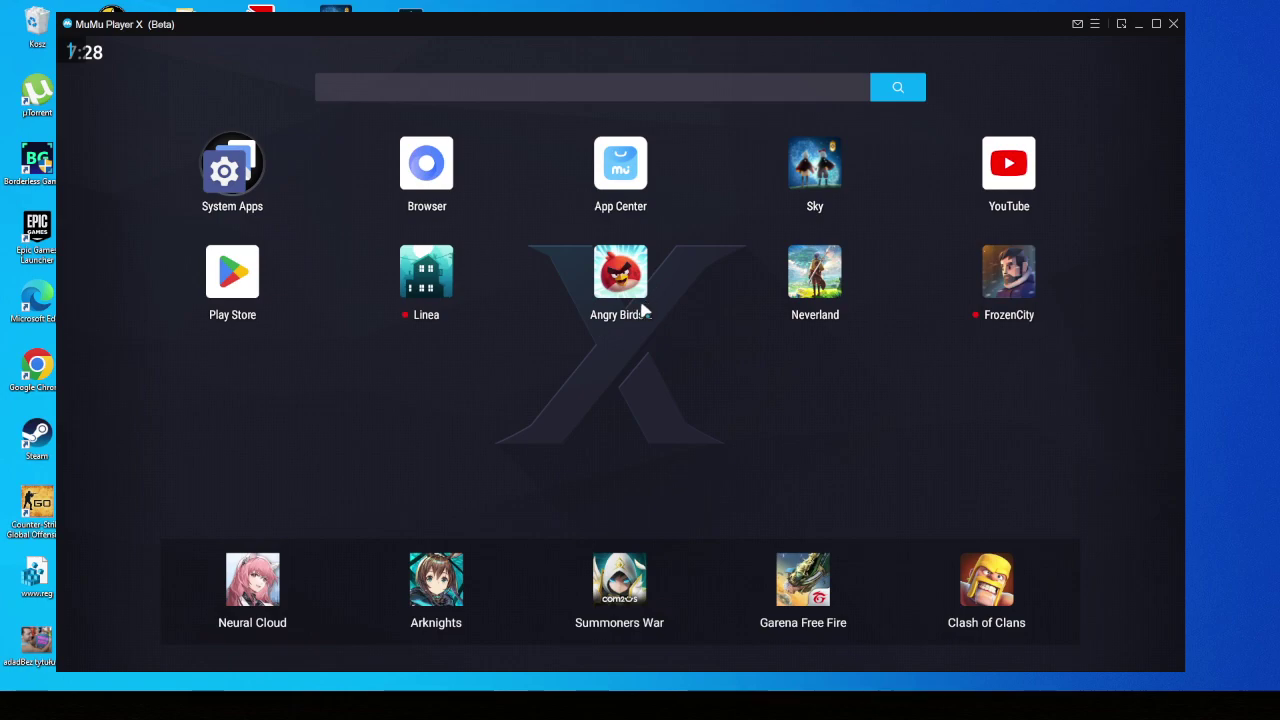
Step: Launch Sky from the emulator's home screen in full screen
left_click(808, 173)
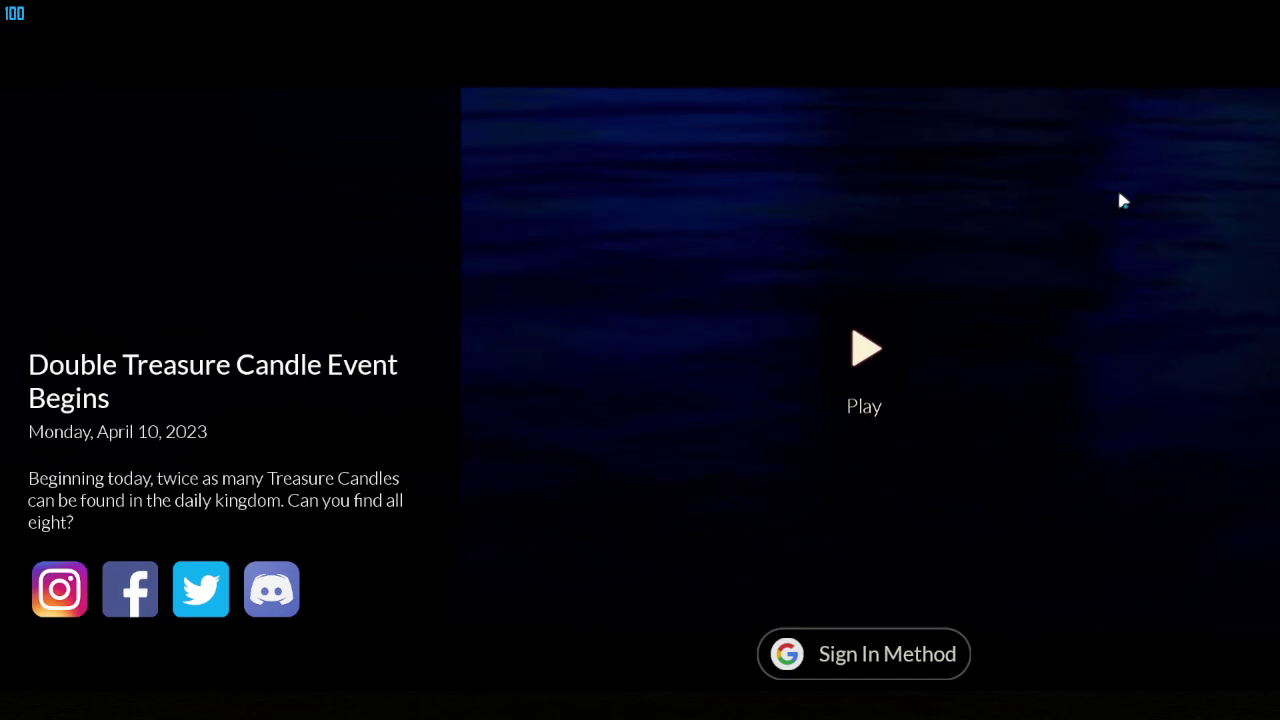
key("F11")
key("F11")
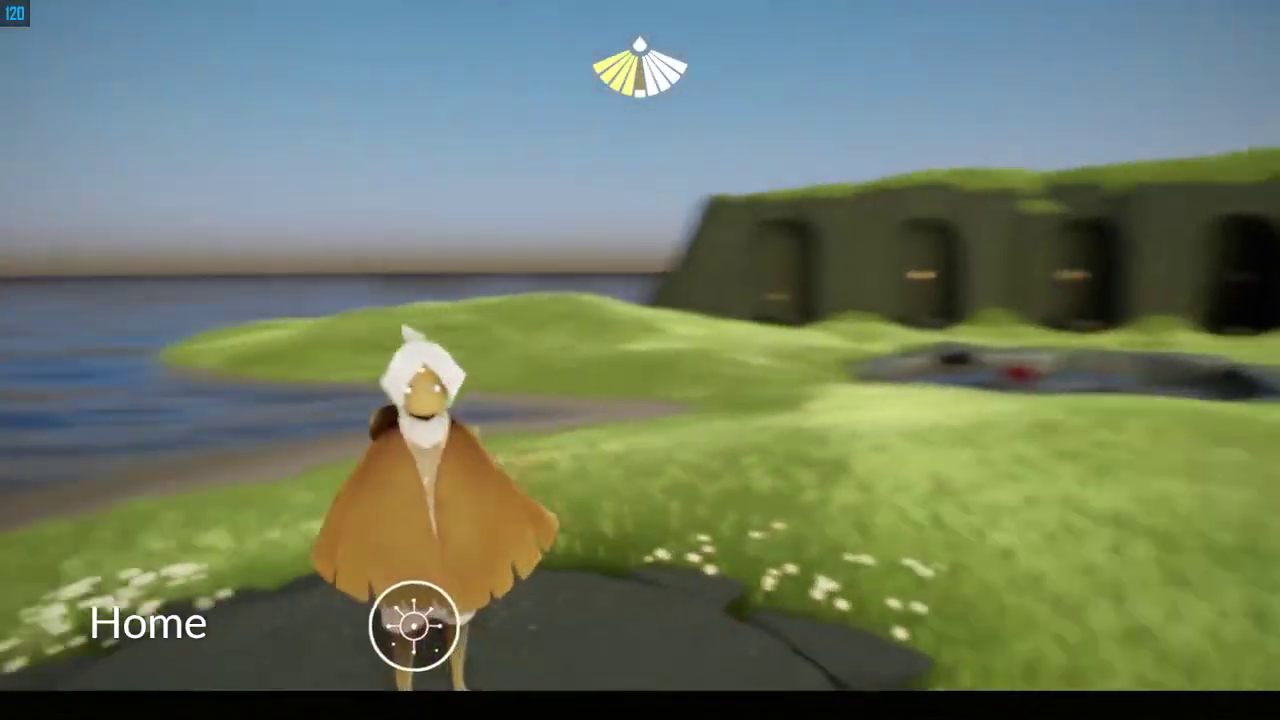
key("w")
key("d")
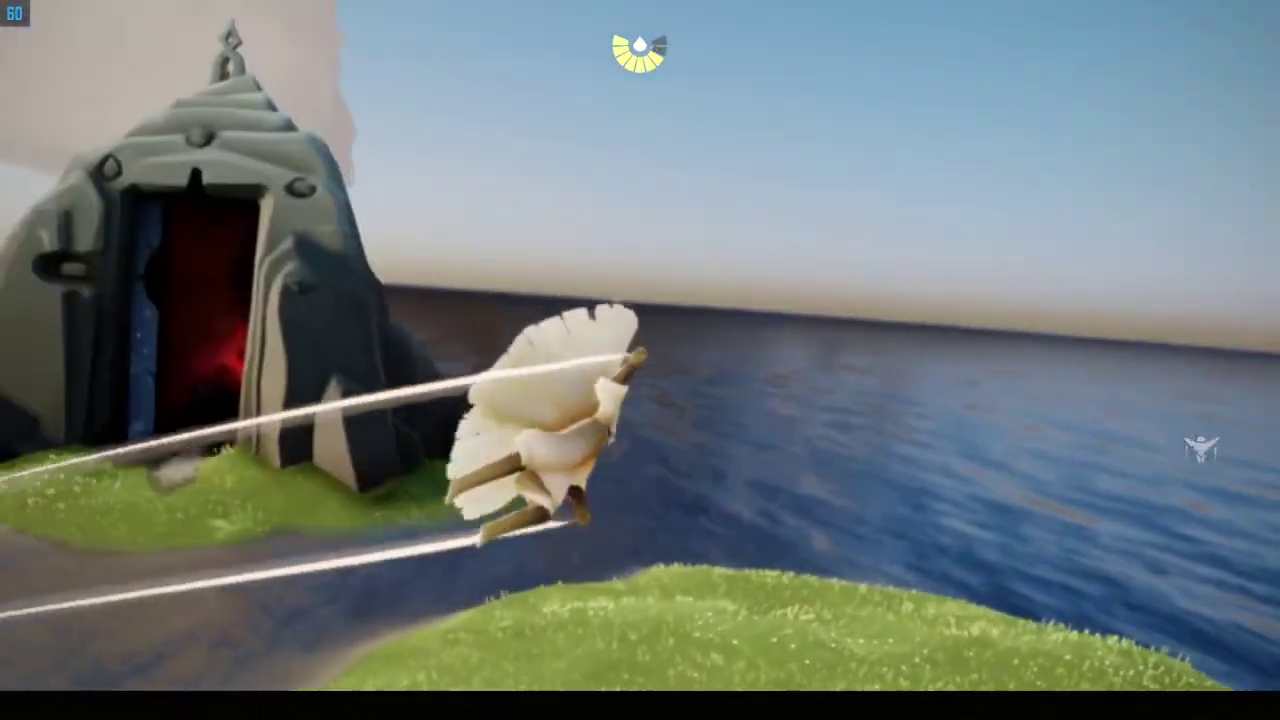
key("d")
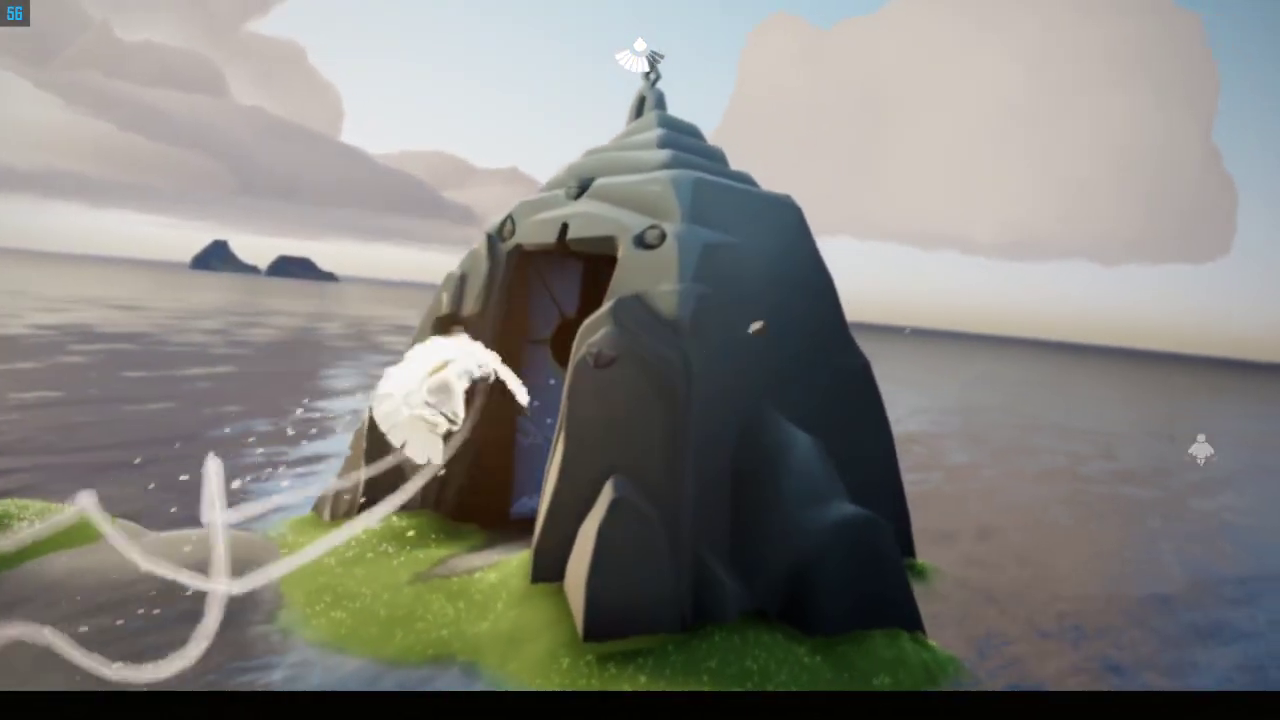
key("space")
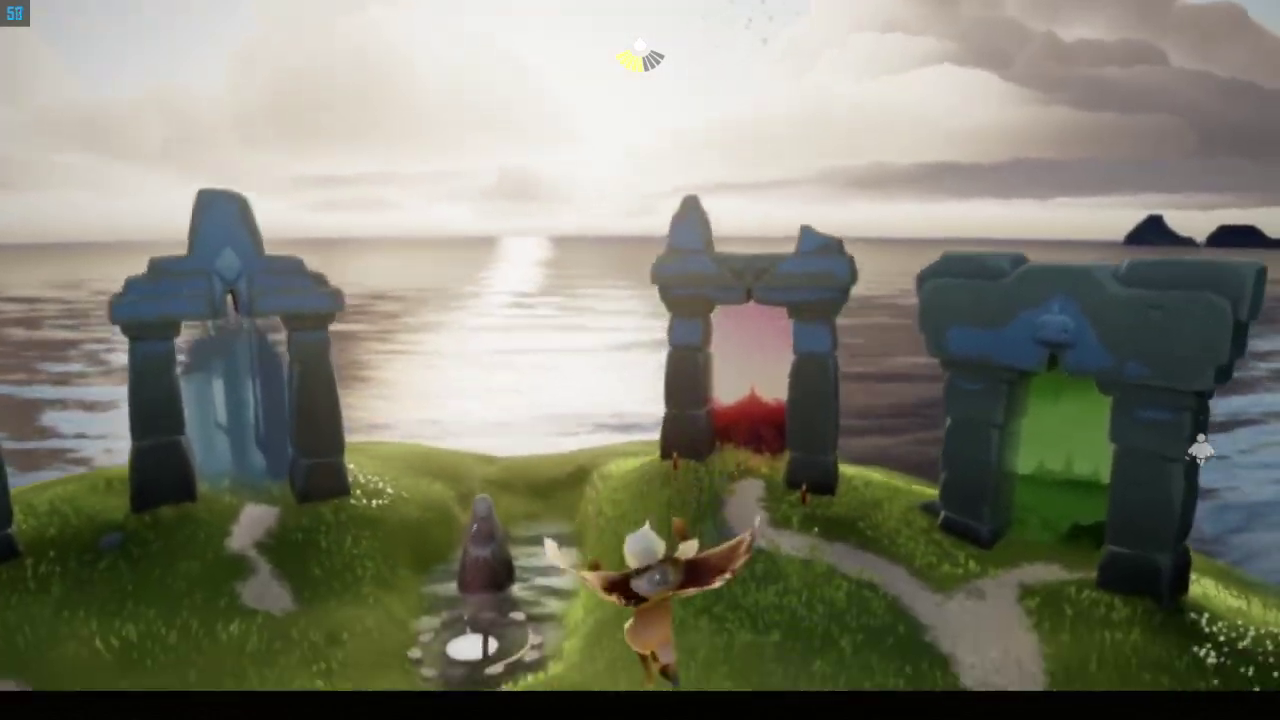
key("space")
key("w")
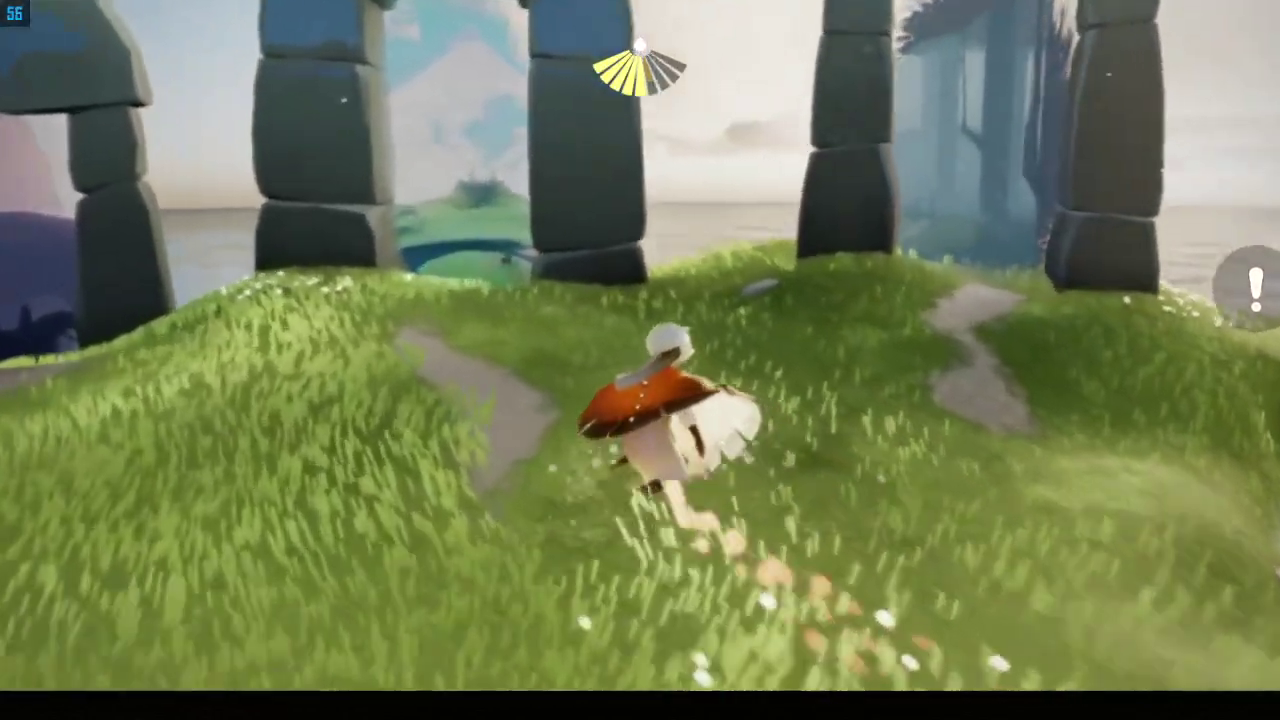
key("w")
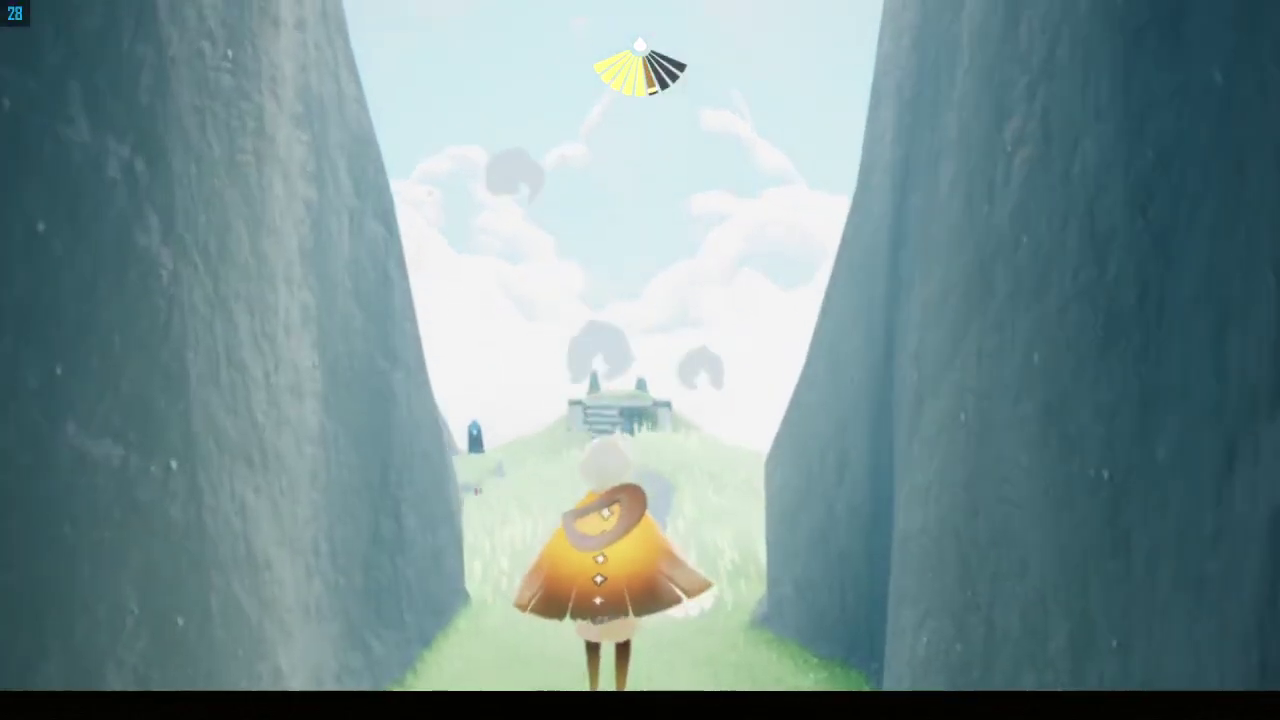
key("space")
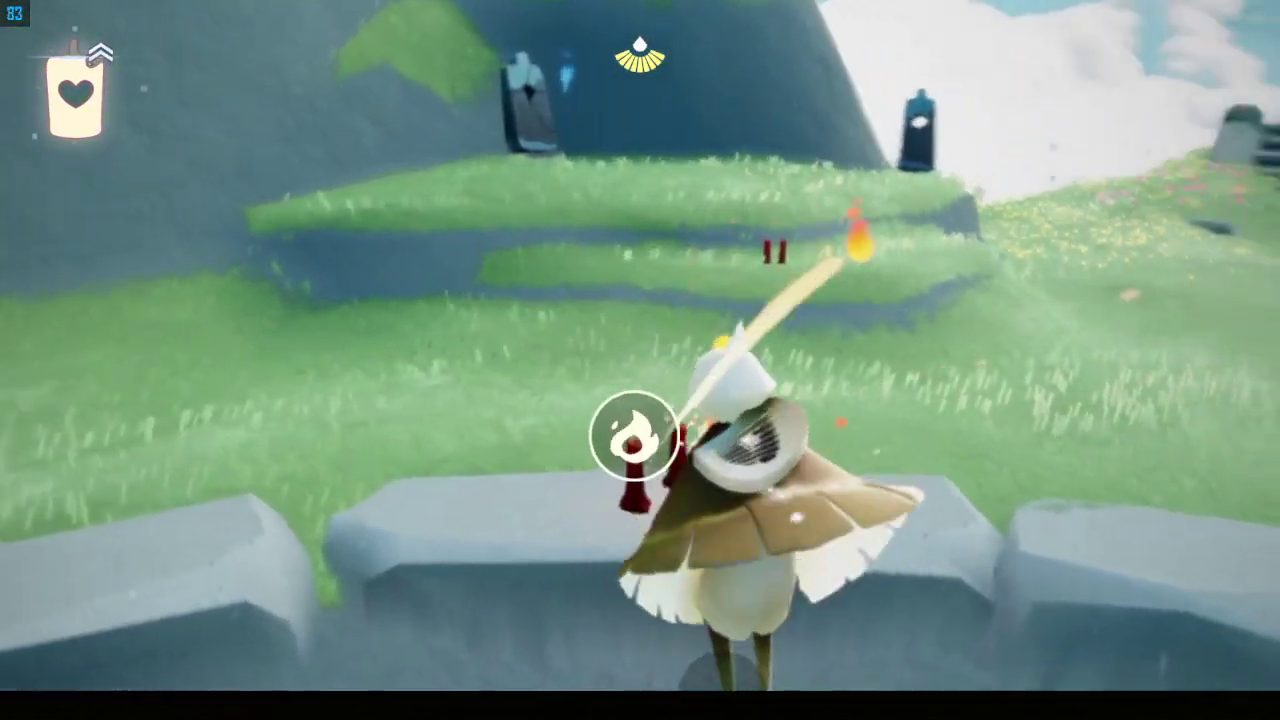
key("w")
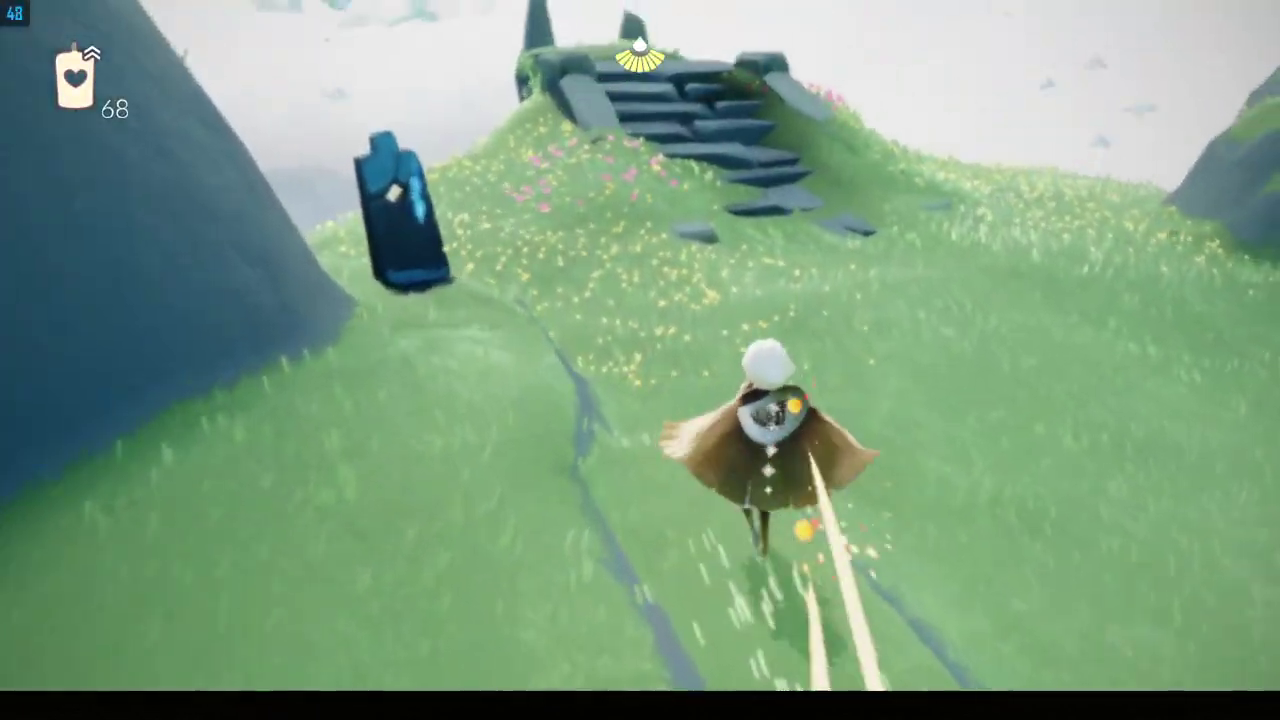
Step: Set the game's graphics to High Performance Mode (60fps) and resume playing
key("Escape")
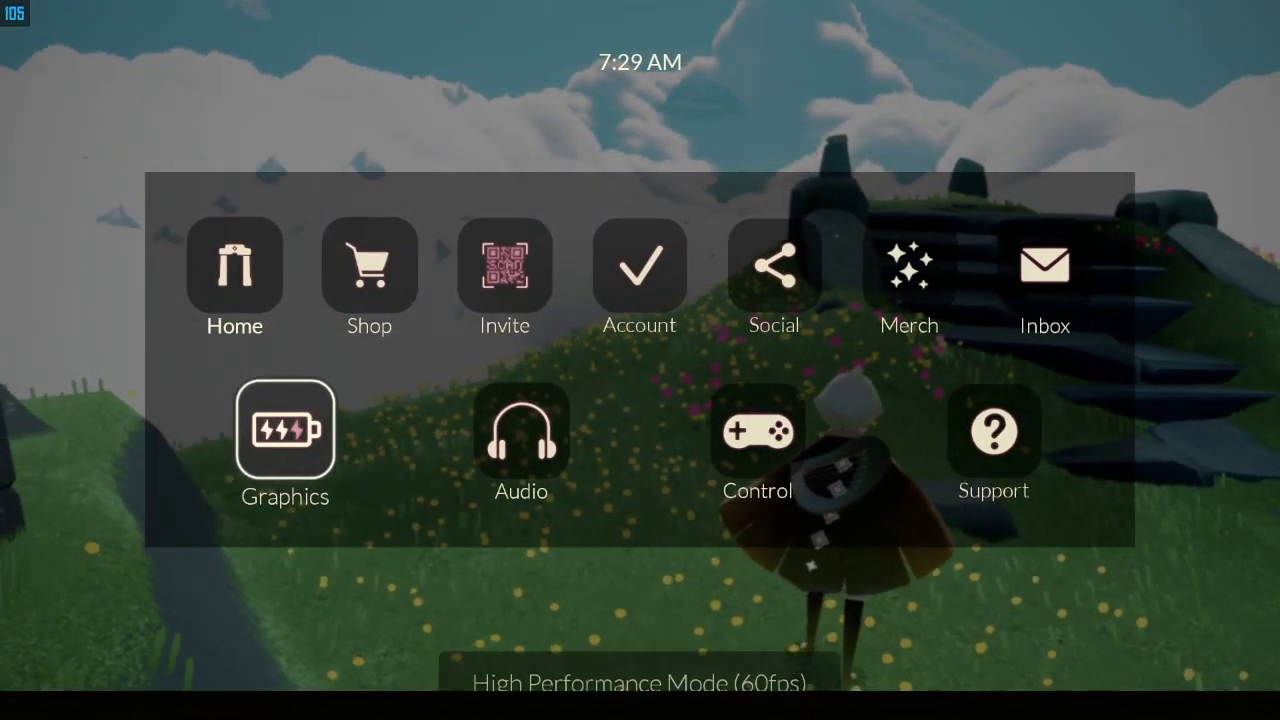
key("Escape")
key("w")
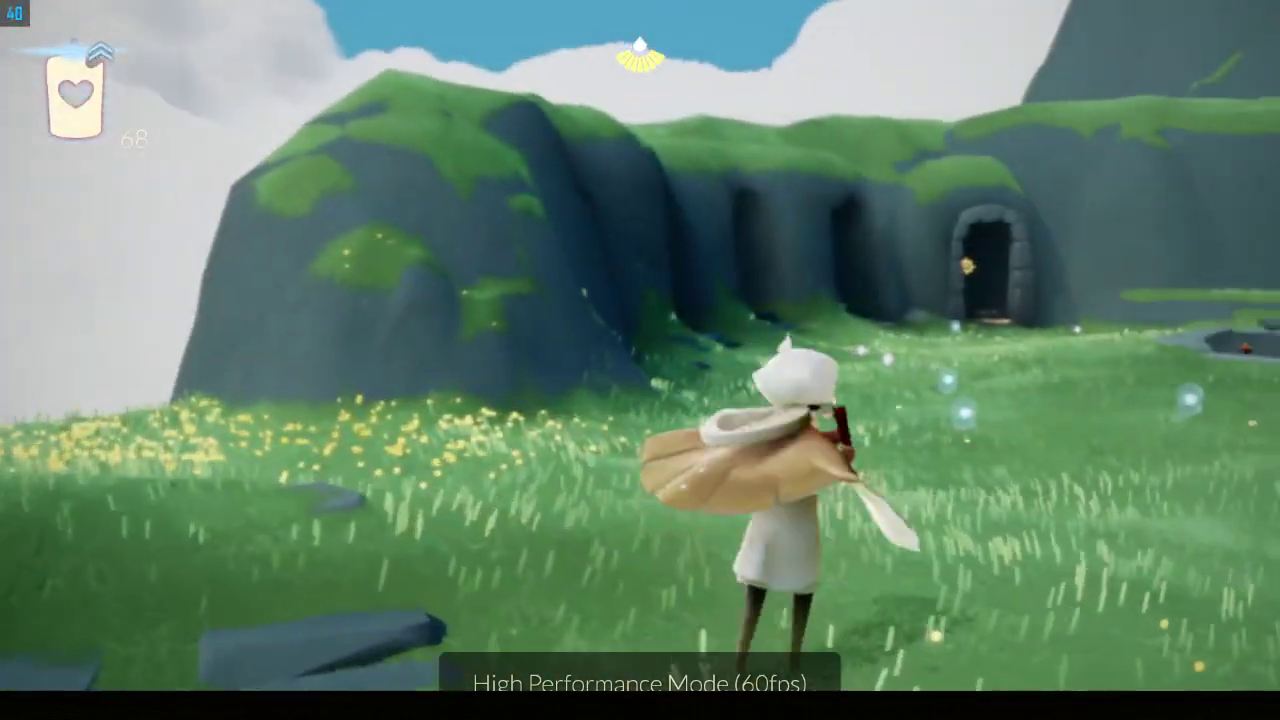
Step: Run across the meadow and switch the game's graphics to Default Mode (30fps)
key("w")
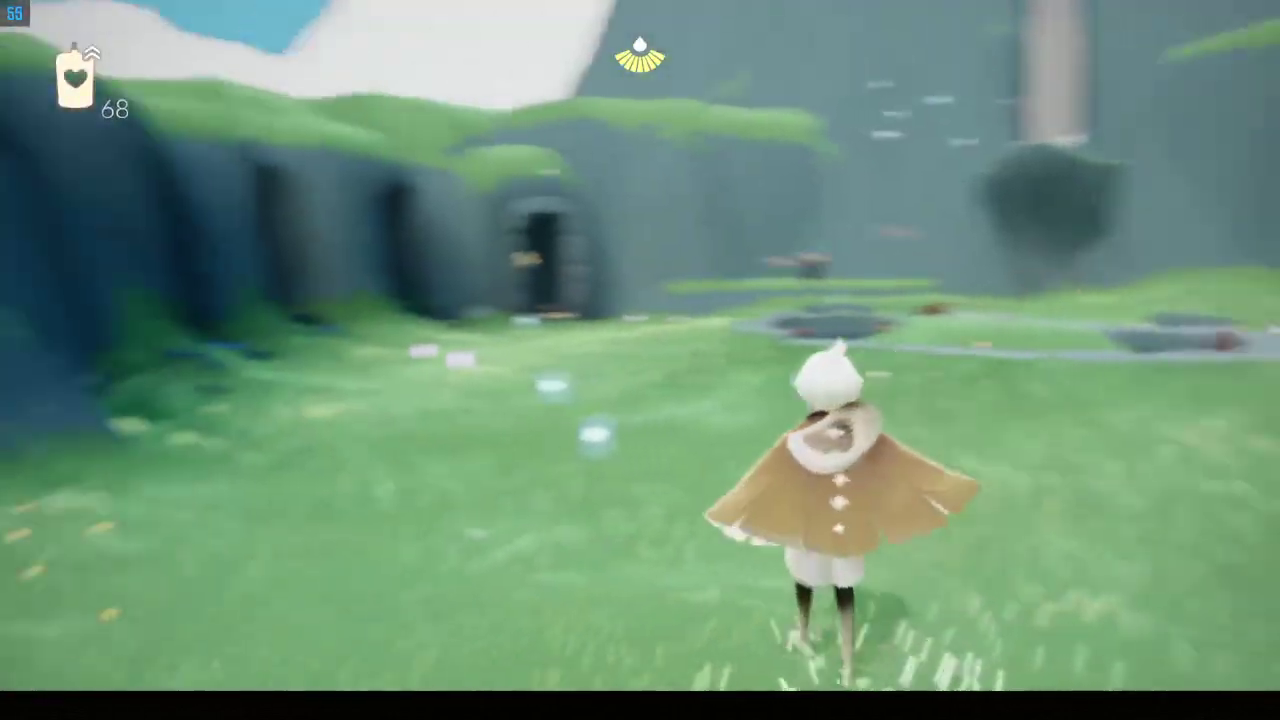
key("w")
key("Escape")
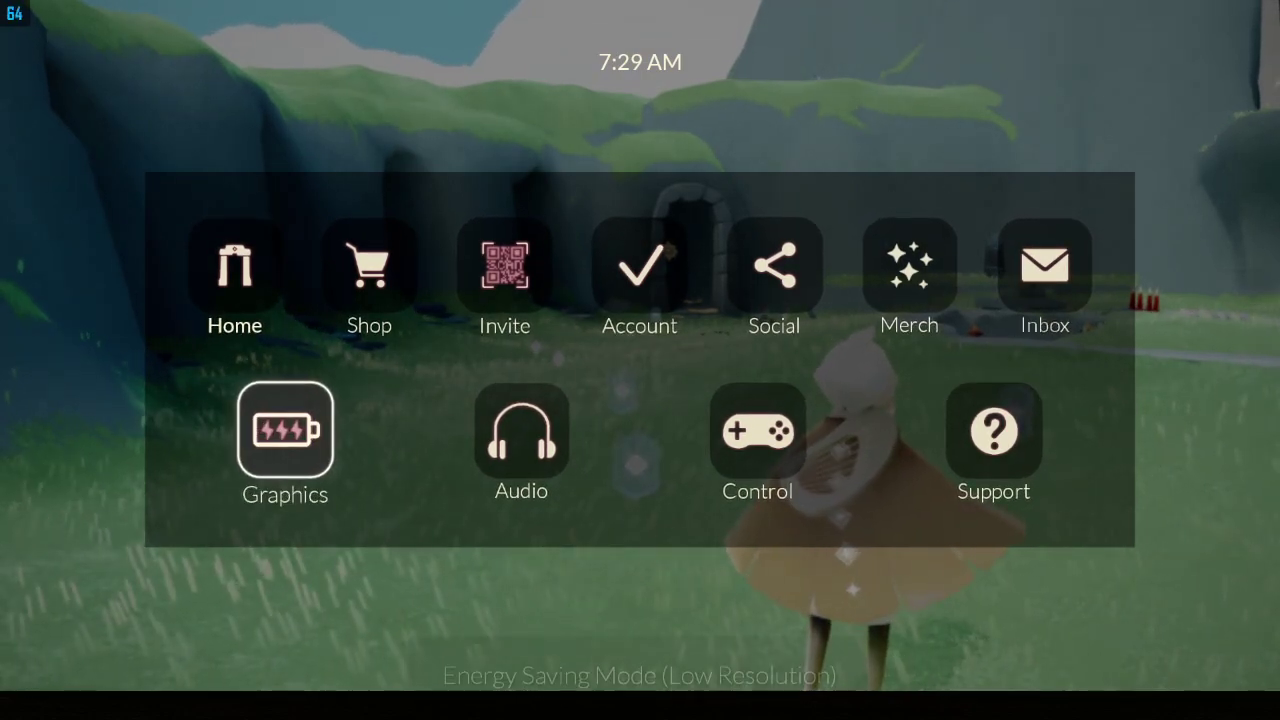
key("Escape")
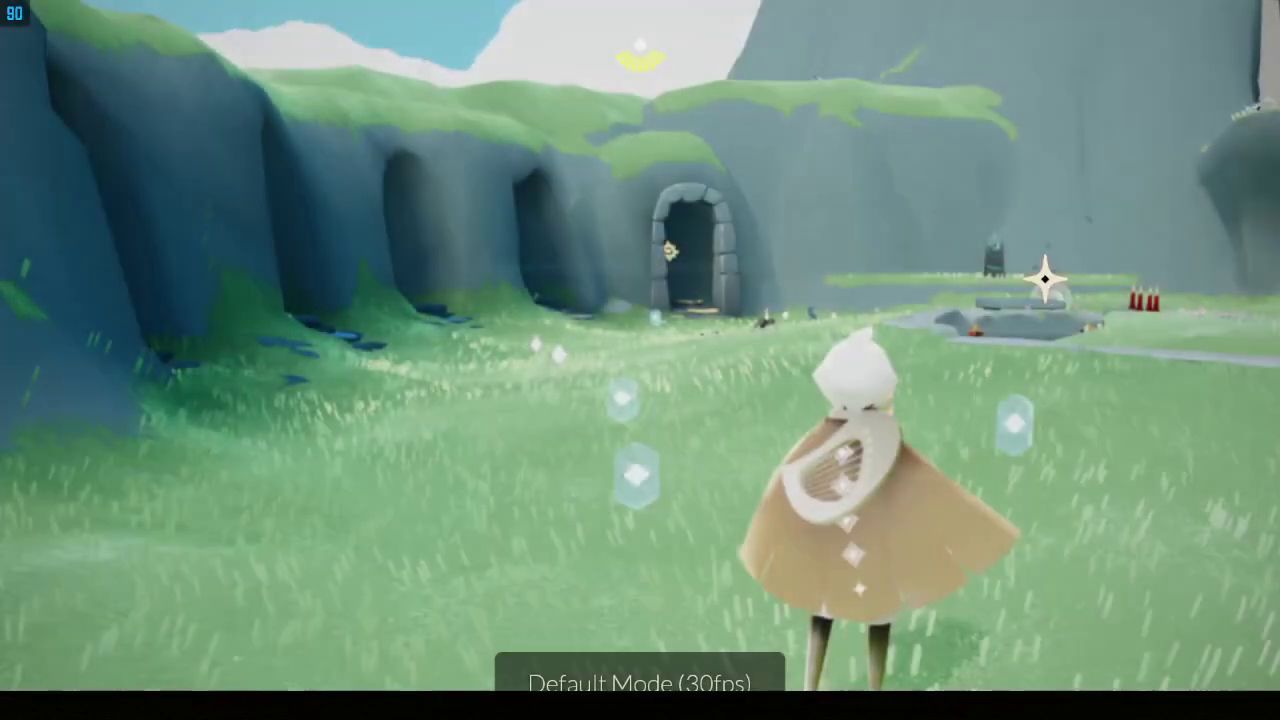
Step: Run to the stone stairs, take off into the clouds and set the graphics to High Performance Mode (60fps)
key("w")
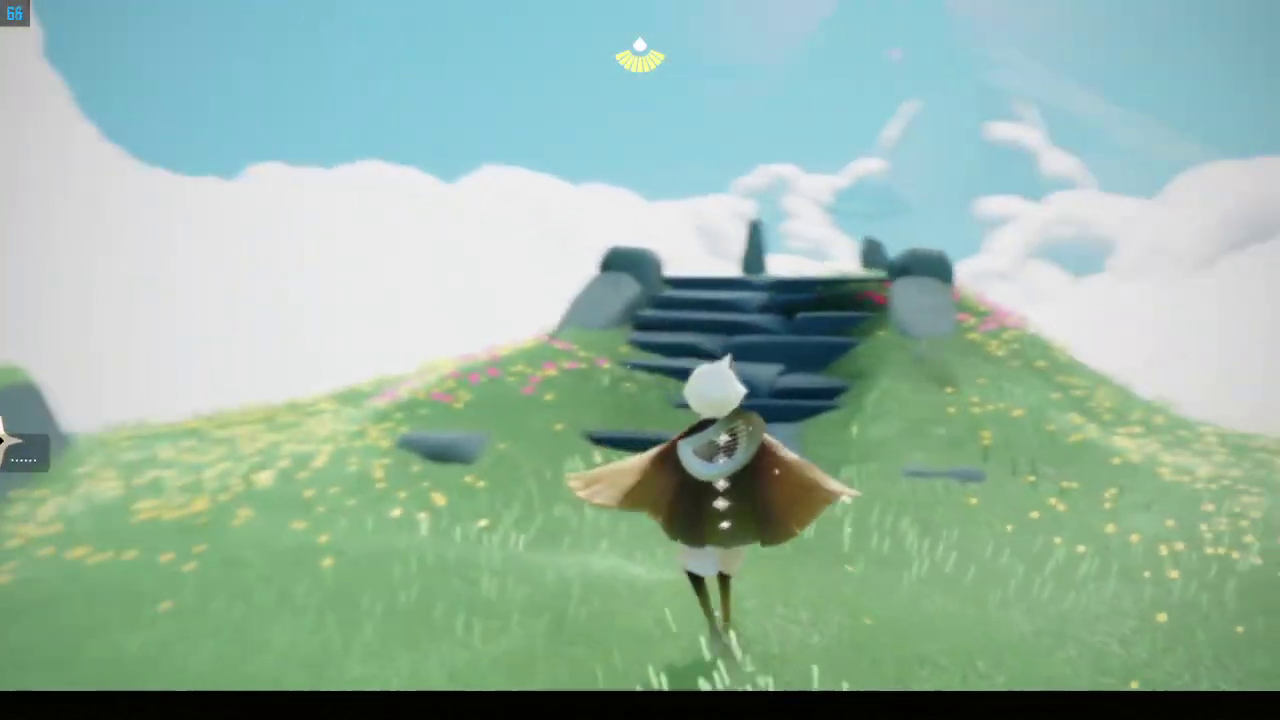
key("space")
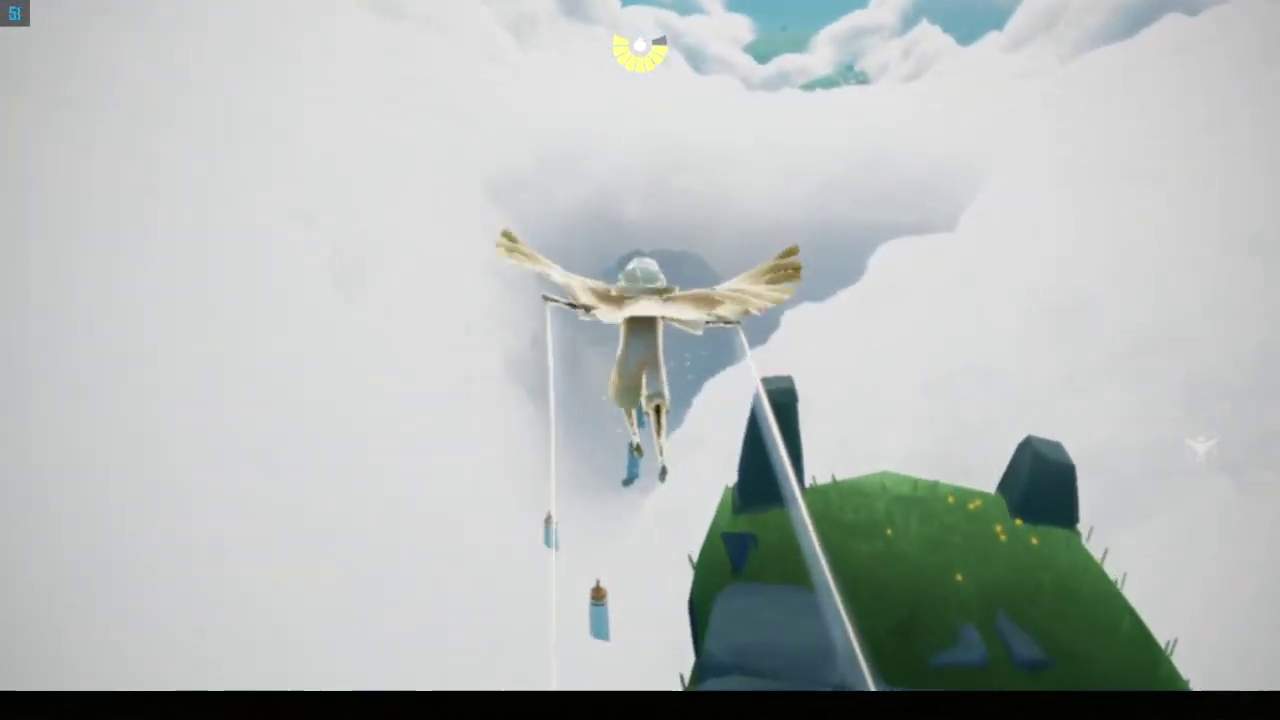
key("space")
key("Escape")
left_click(285, 430)
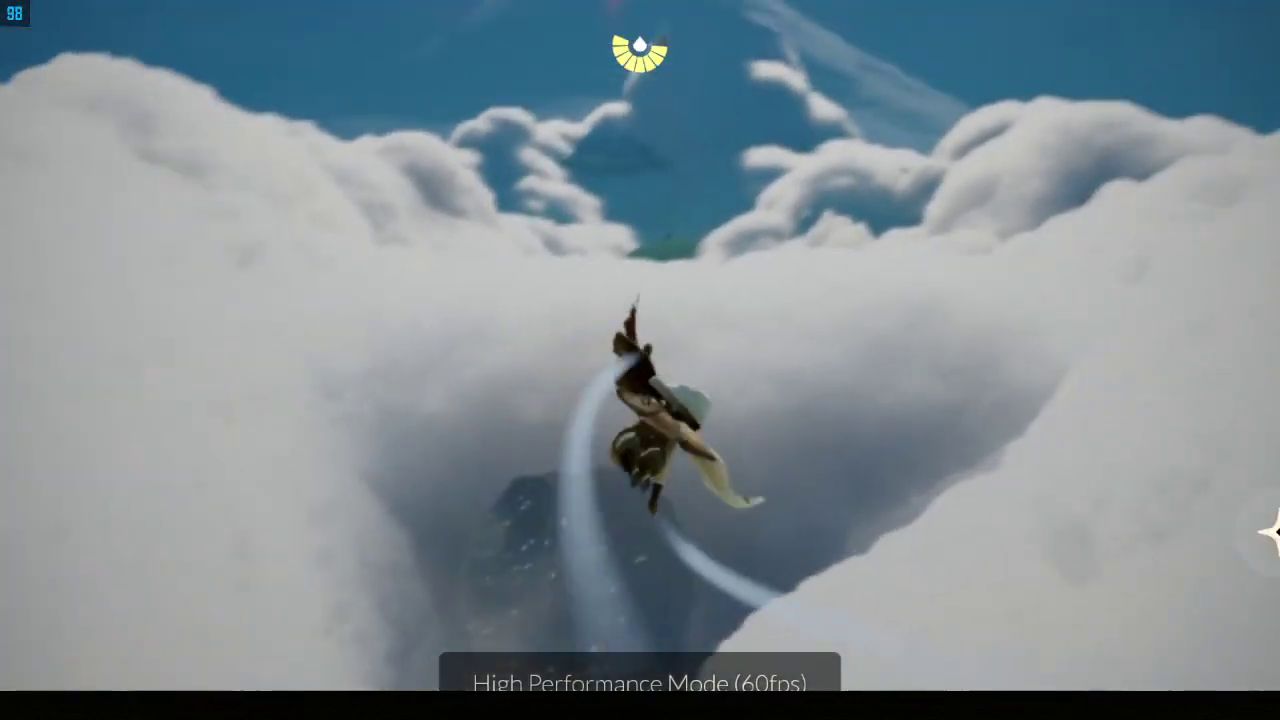
Step: Fly the character through the clouds and past the white birds to the green hills
key("space")
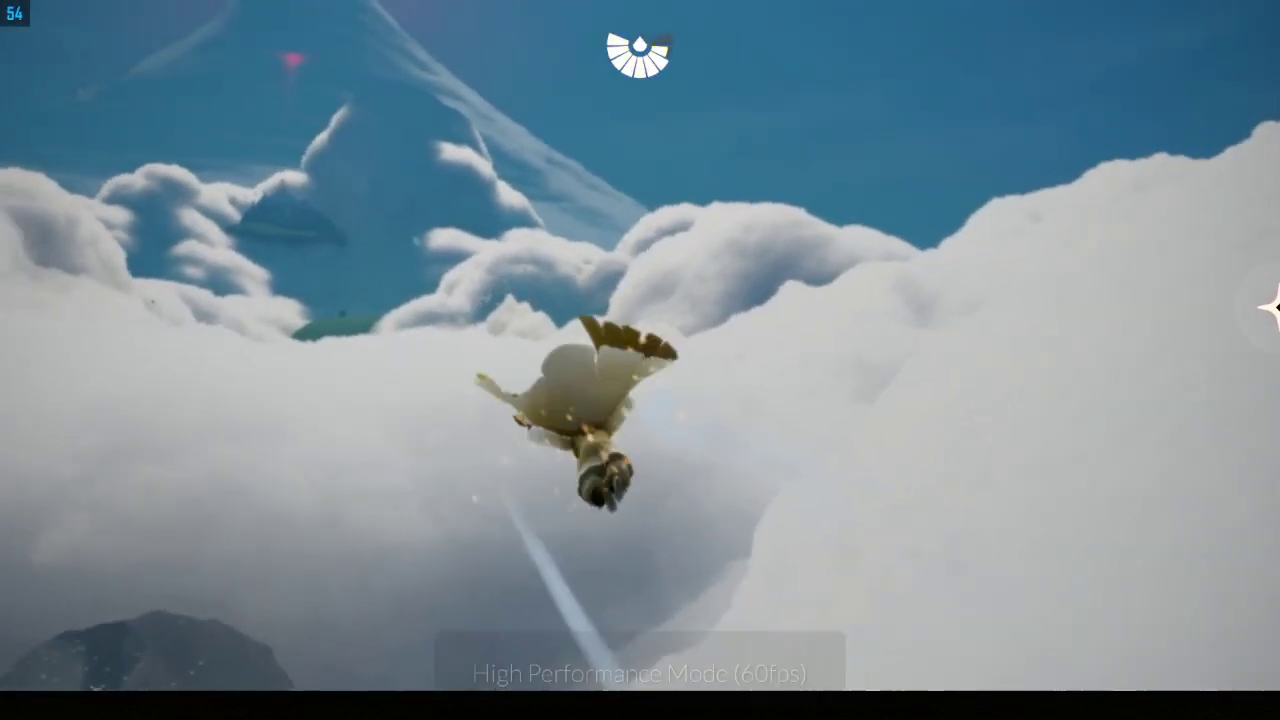
key("space")
key("space")
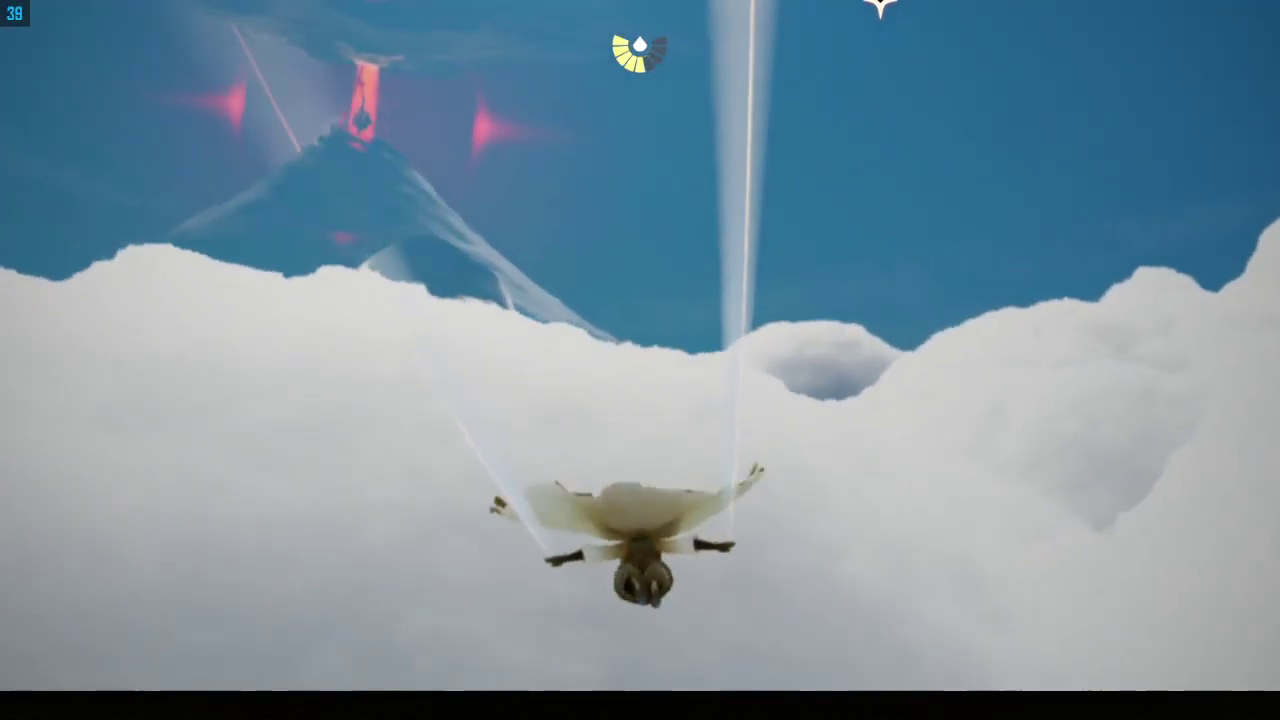
key("space")
key("space")
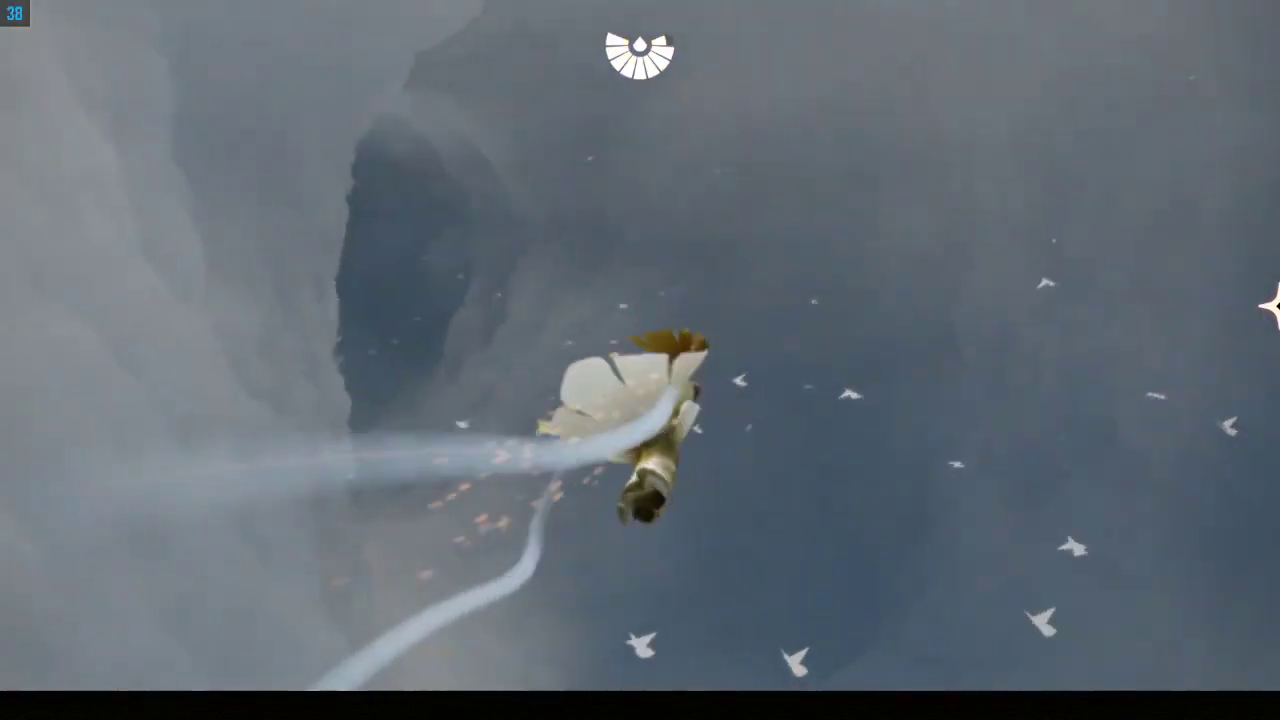
key("space")
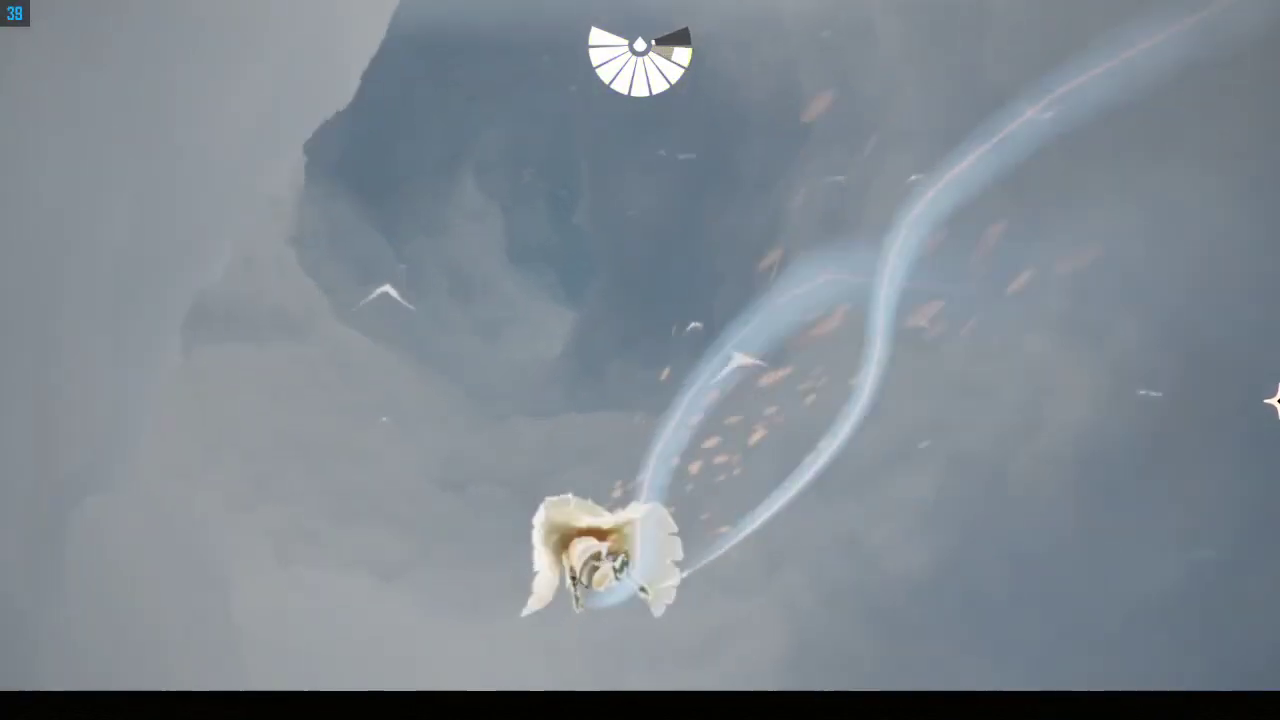
key("space")
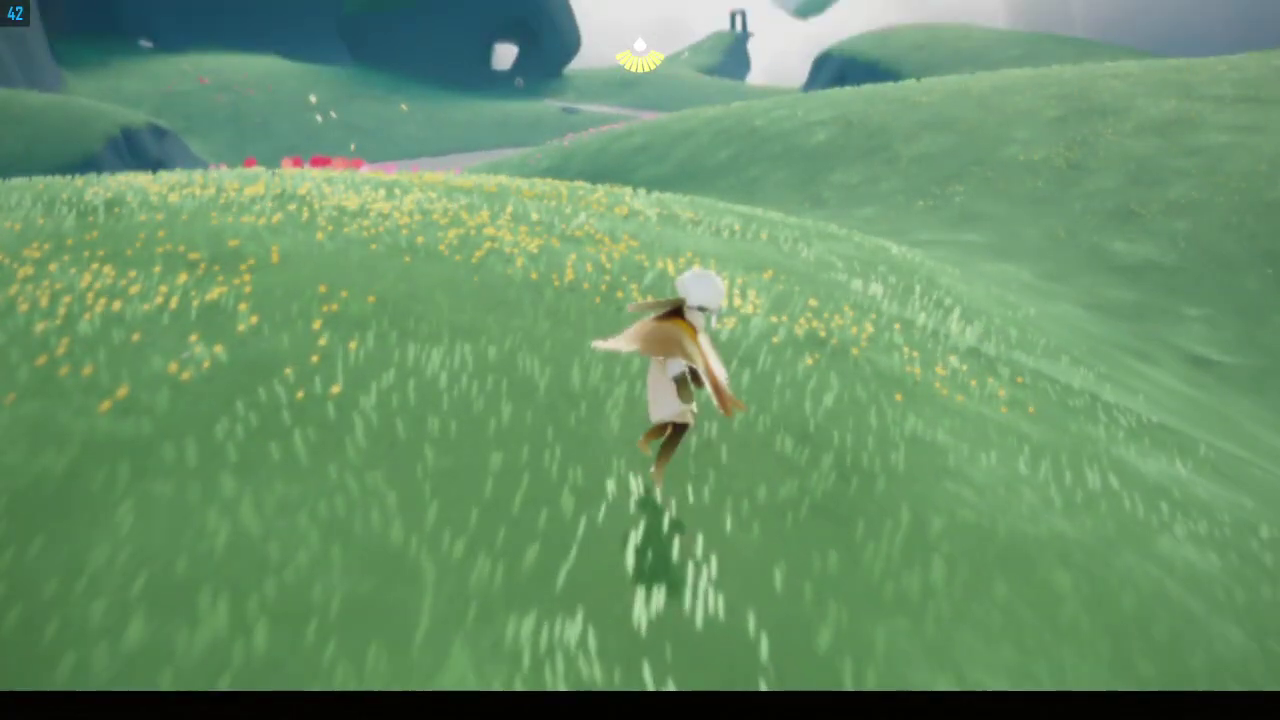
Step: Fly over the flower meadow to the red candles on the path and continue into the nearby cave
key("space")
key("space")
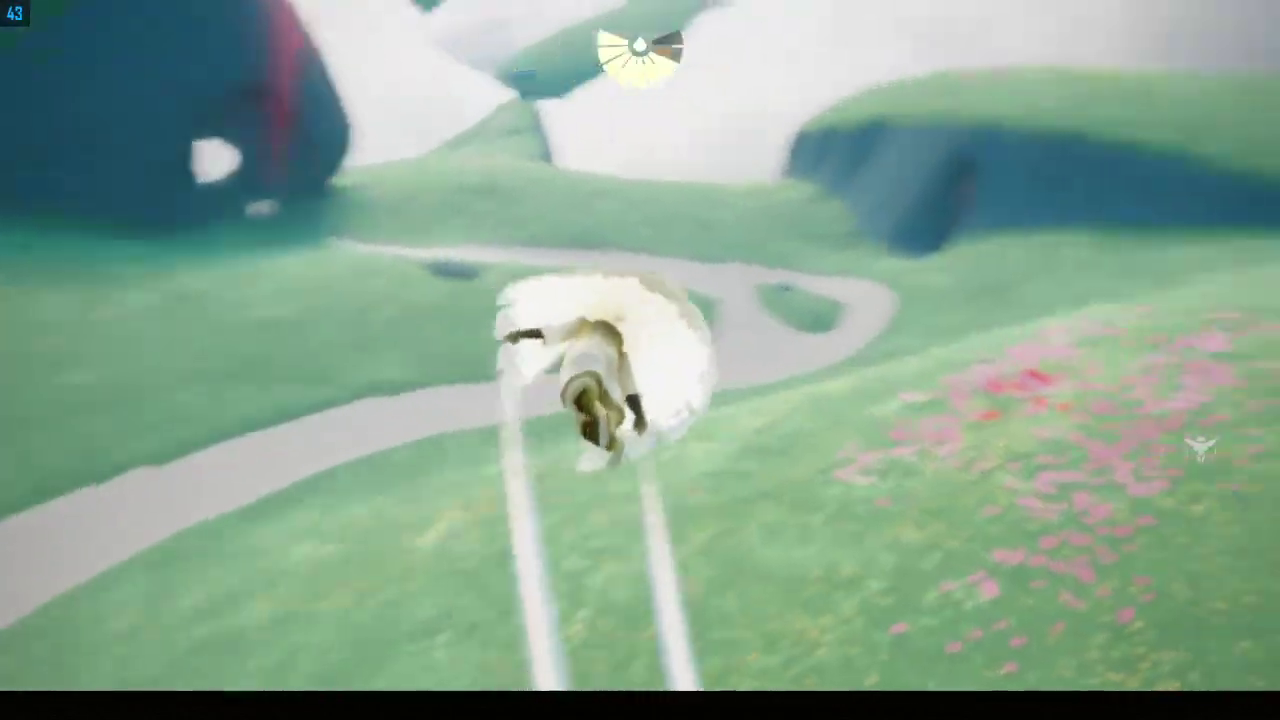
key("space")
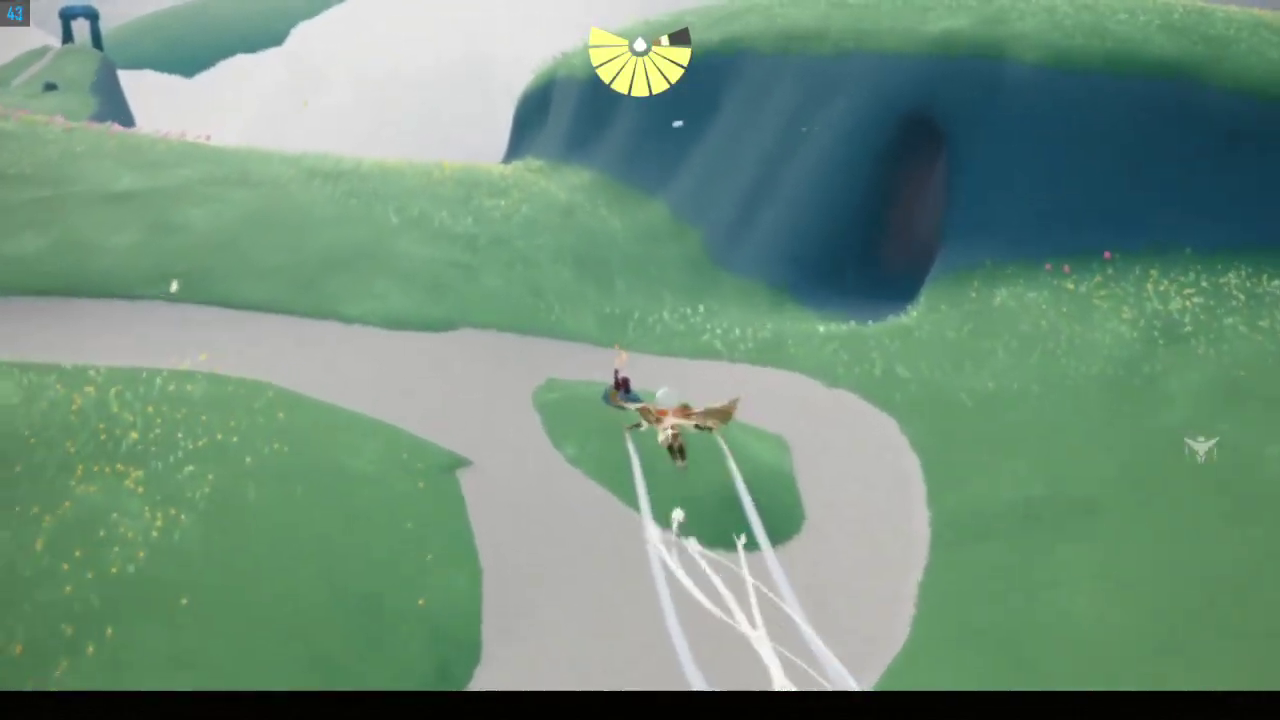
key("space")
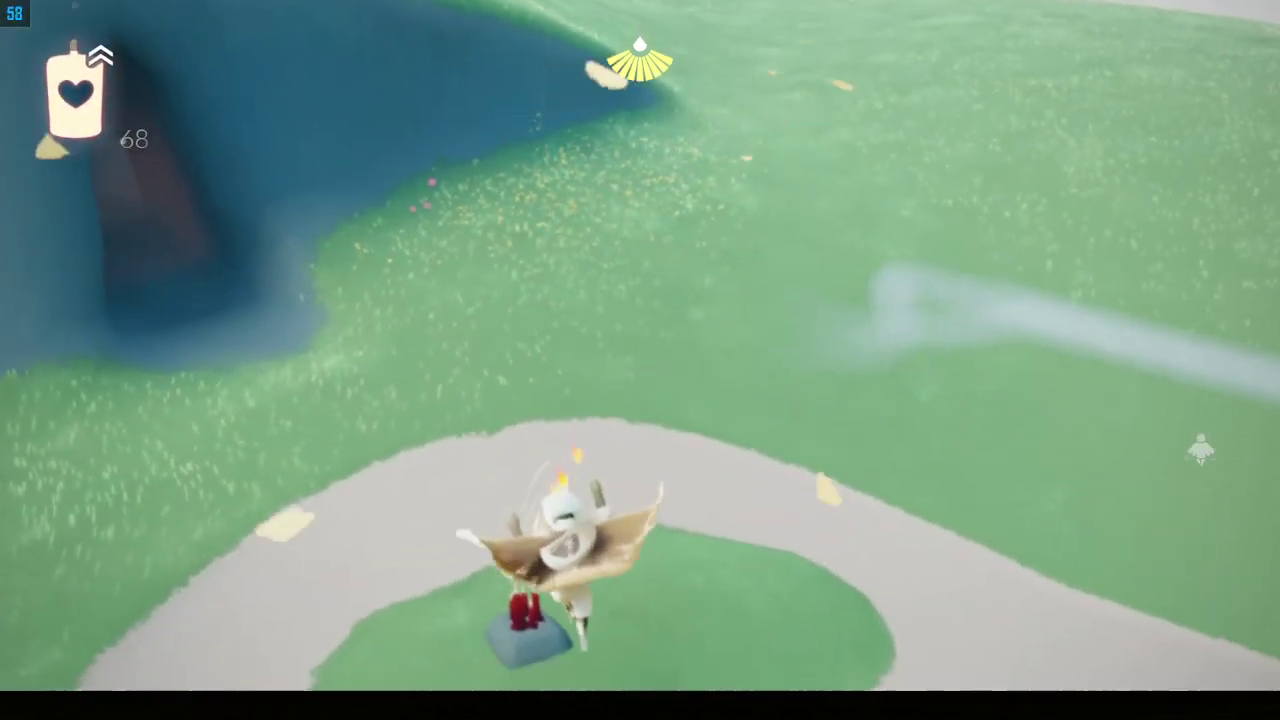
key("w")
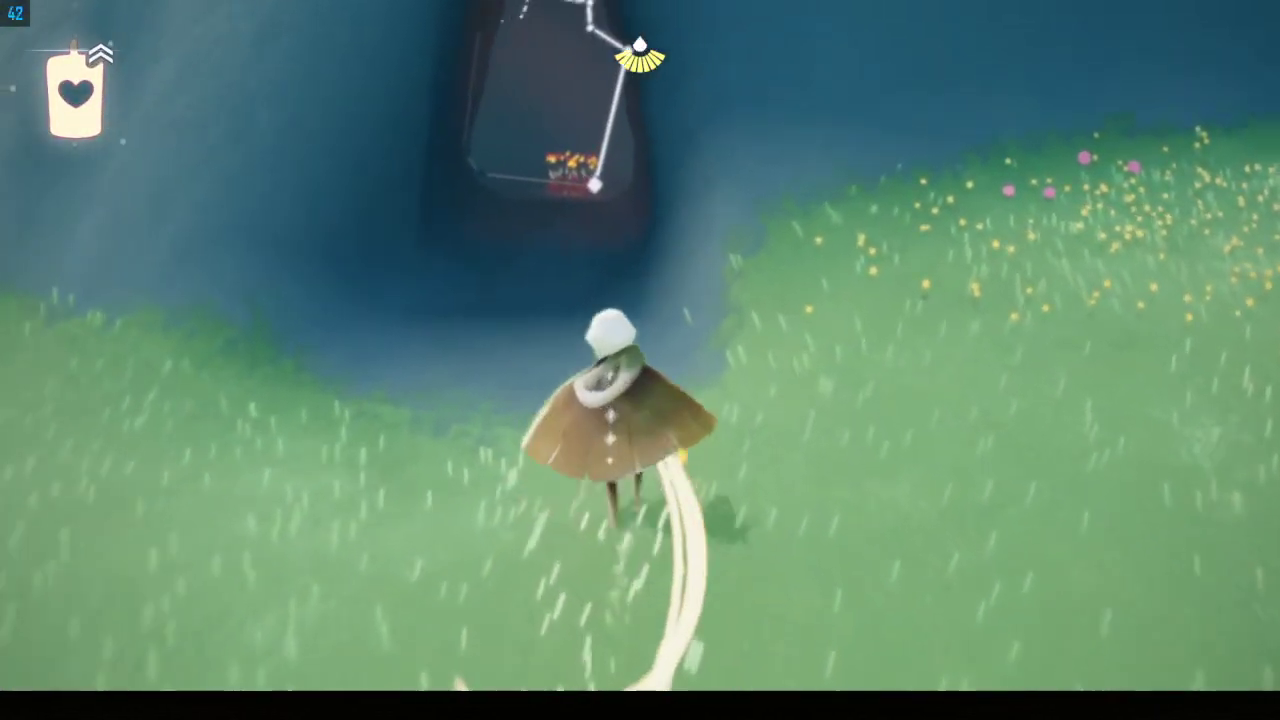
key("space")
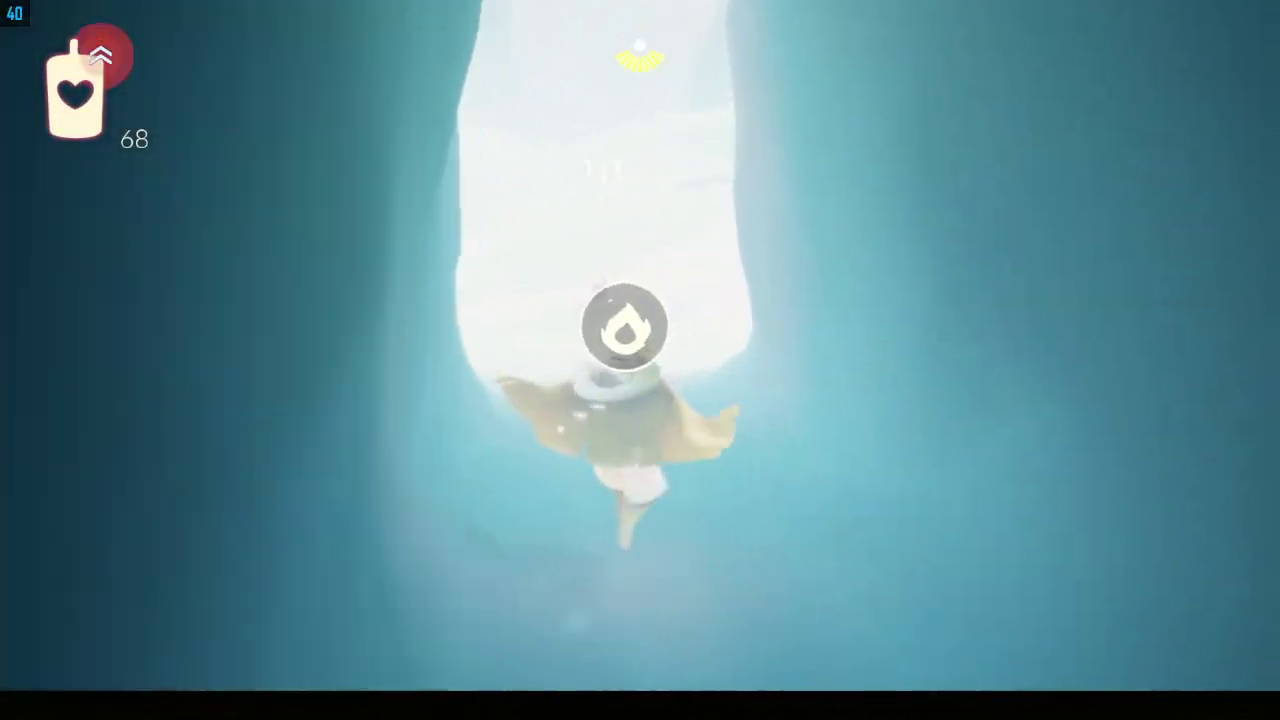
Step: Leave the cave and fly past the hilltop arch across the clouds to the island with the blue stone gate
key("w")
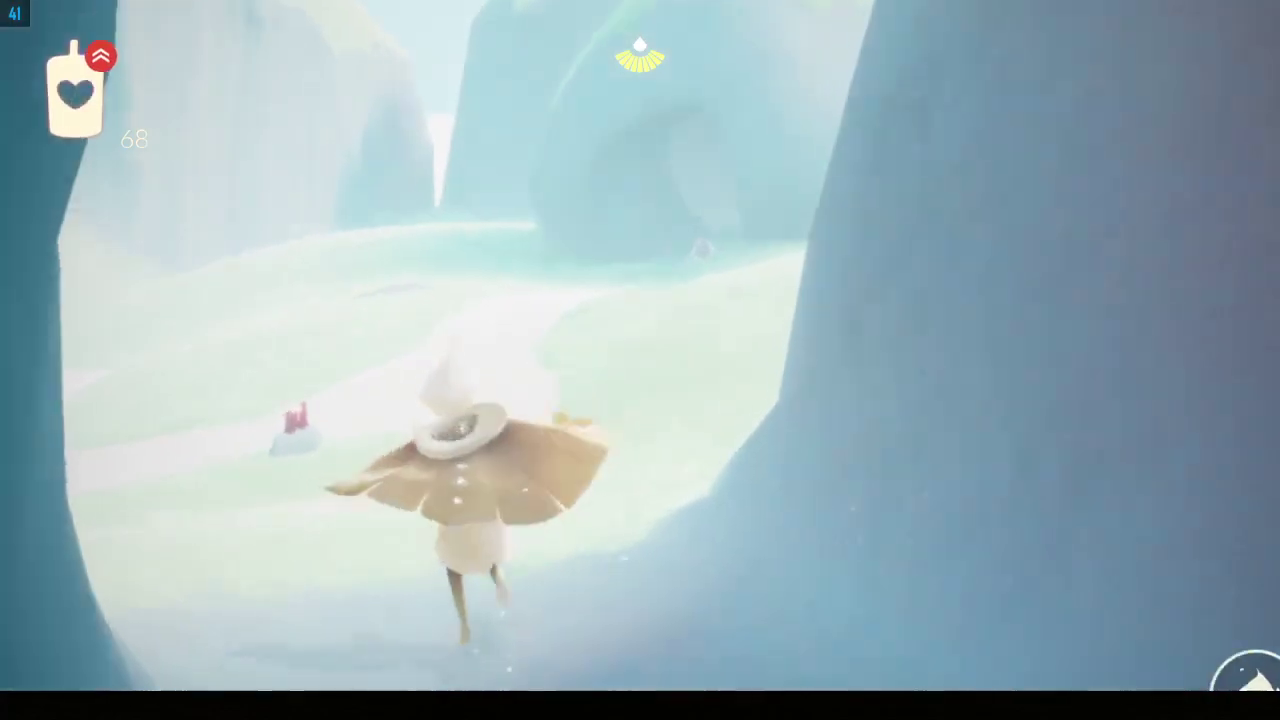
key("w")
key("space")
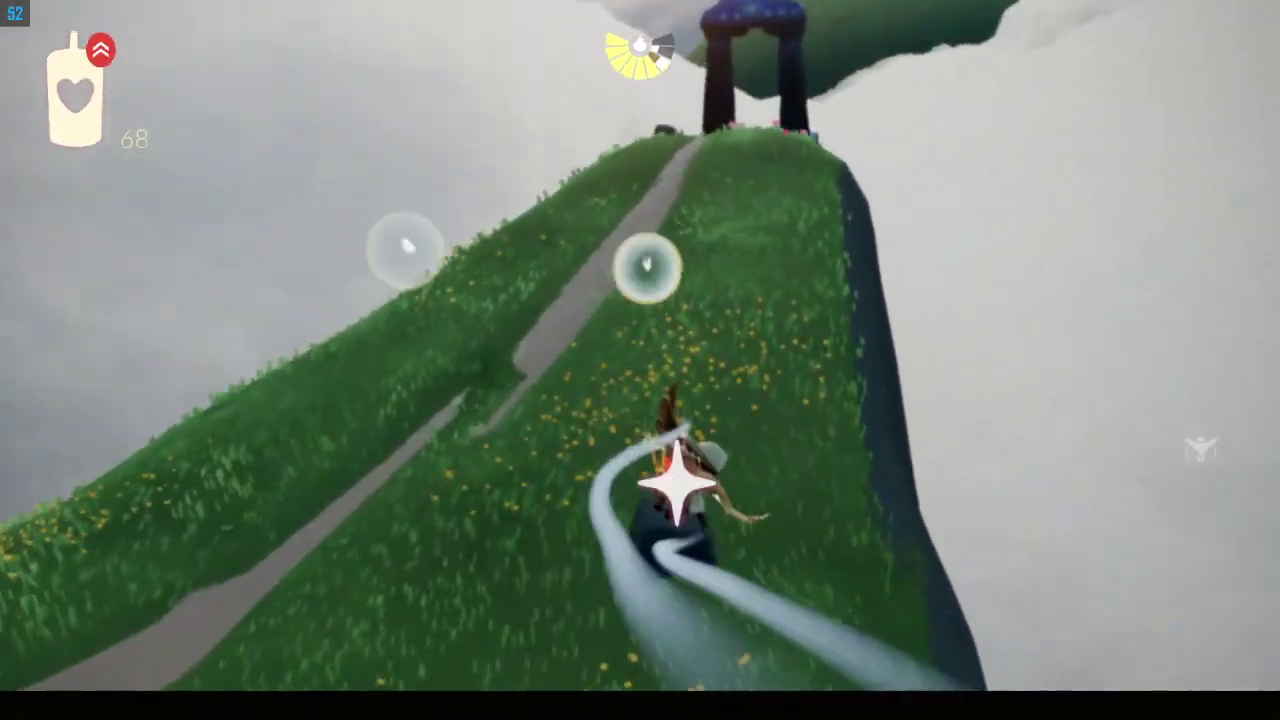
key("space")
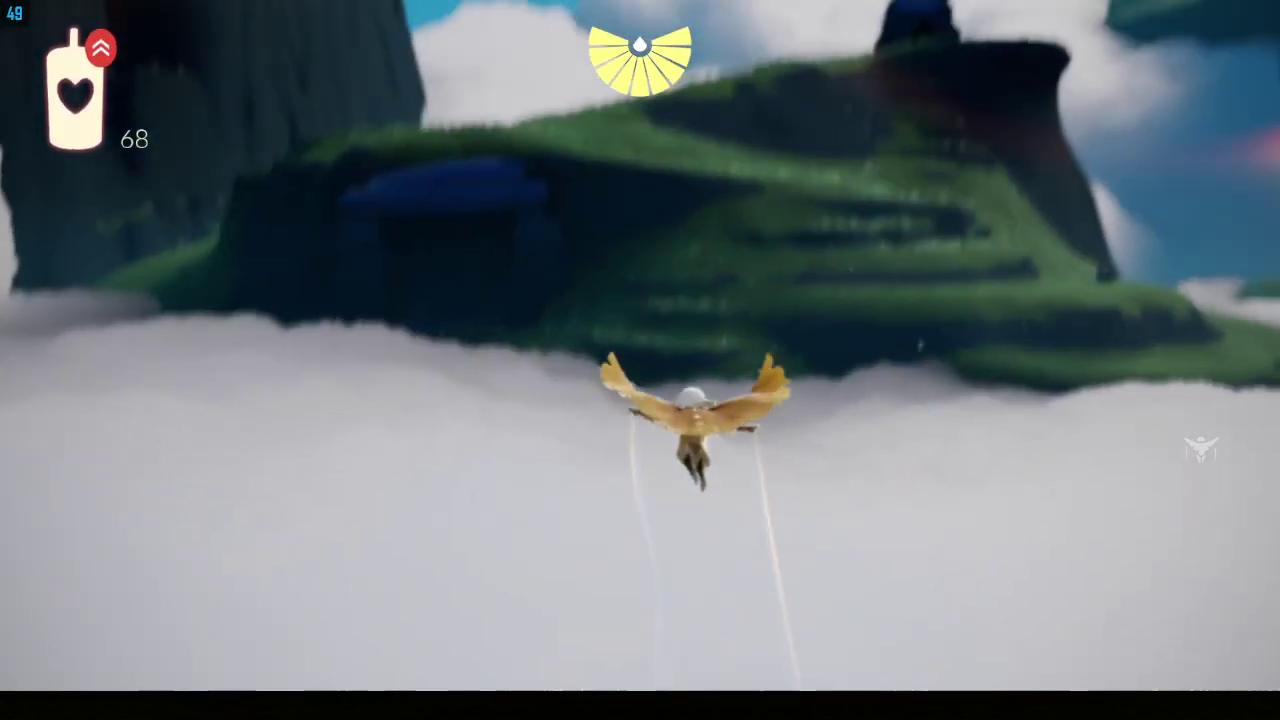
key("space")
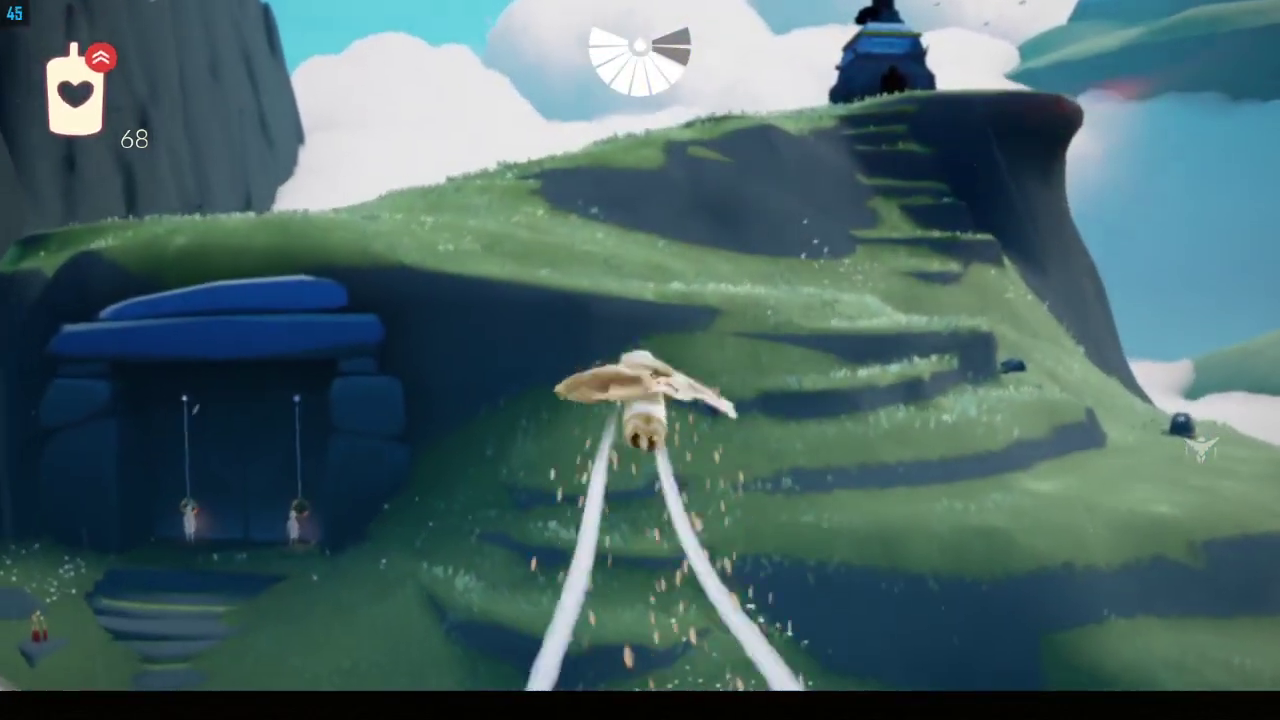
key("space")
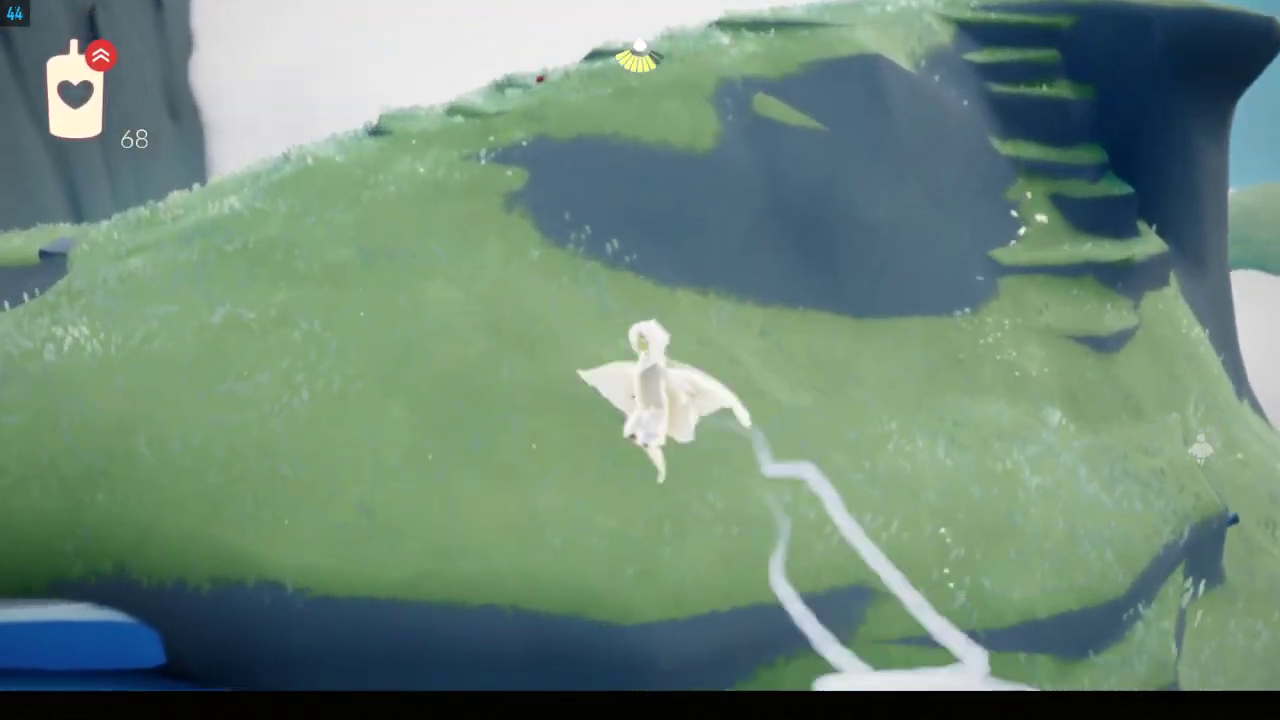
Step: Glide down to the blue stone gate and move around in front of its two hanging switches
key("a")
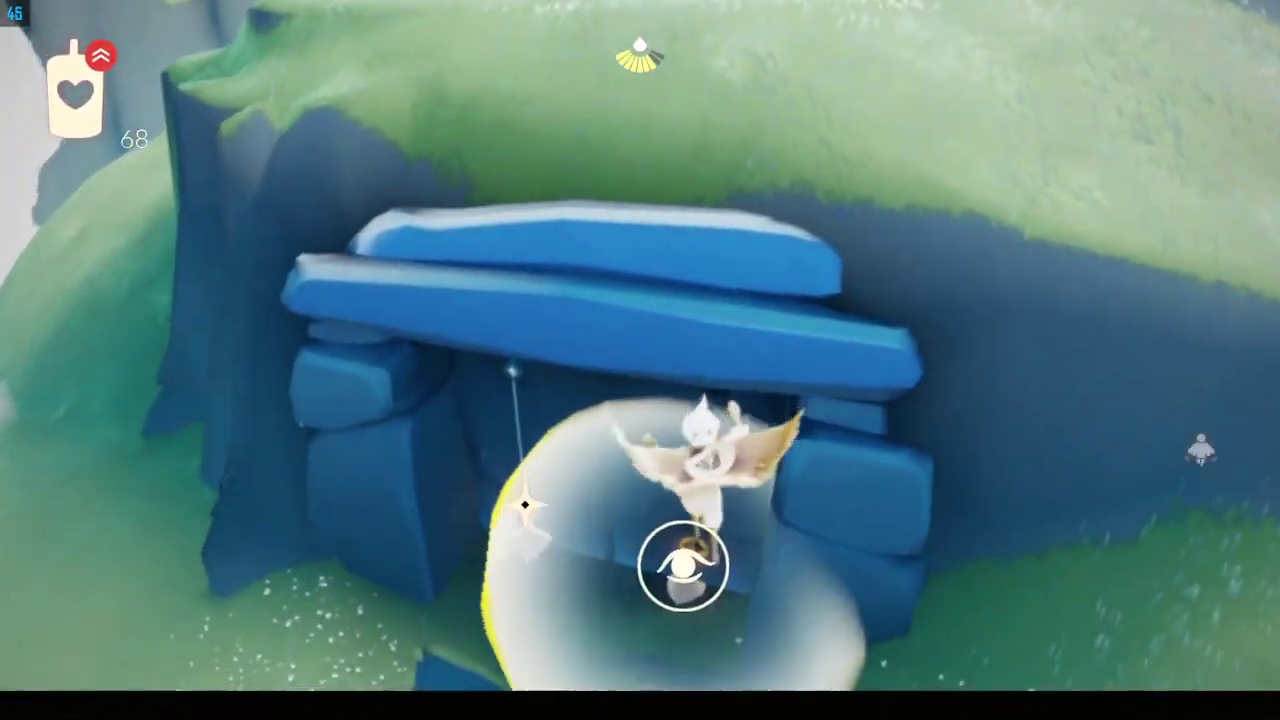
key("w")
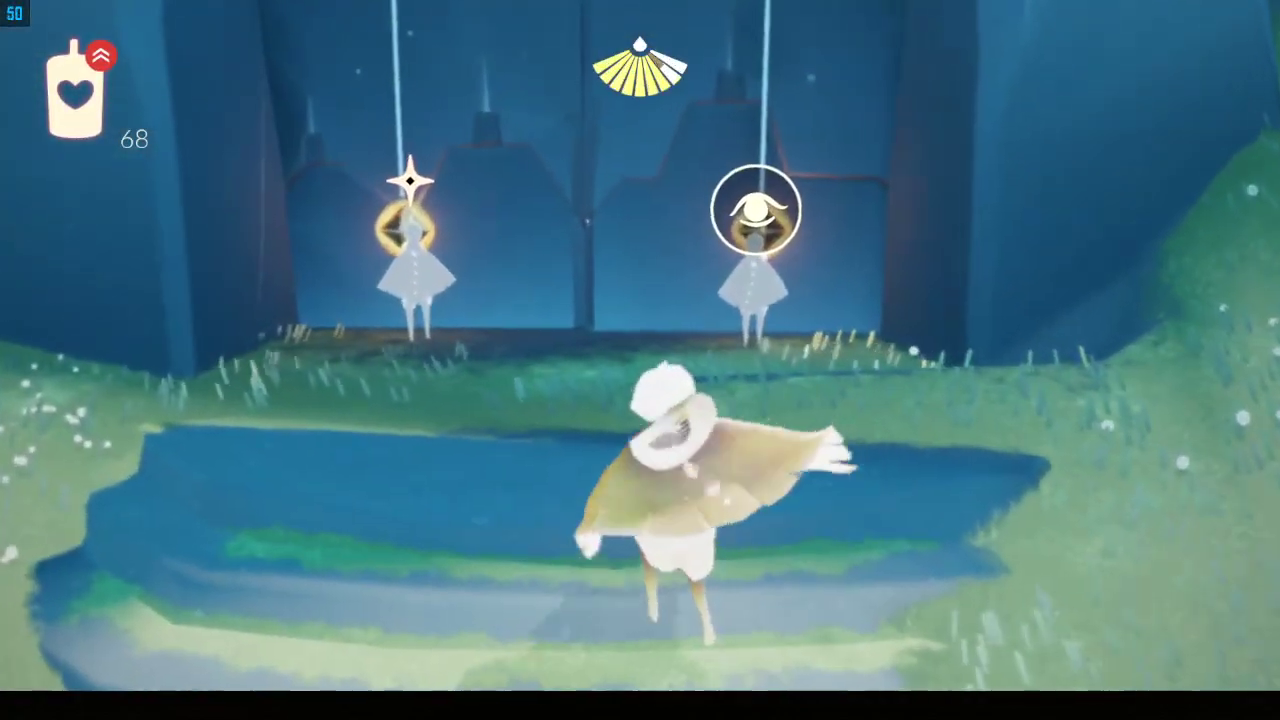
key("d")
key("a")
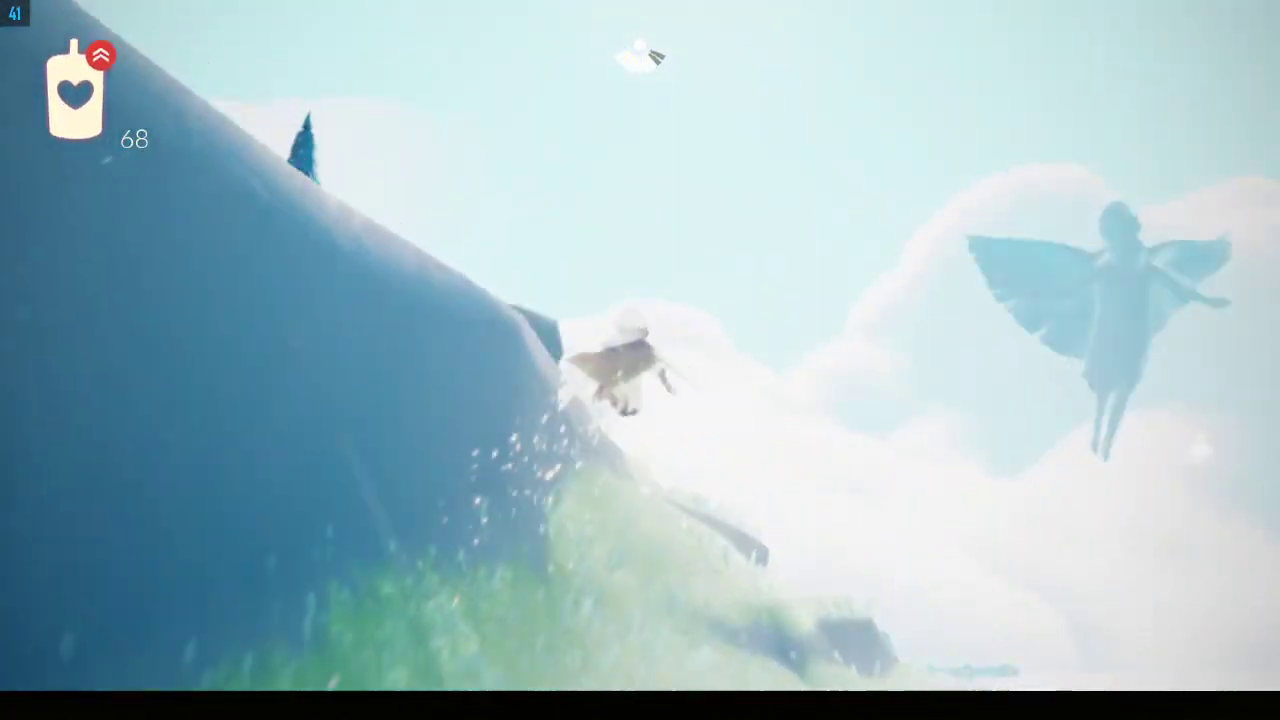
Step: Run back along the slope to the blue stone gate and enter the dark chamber behind it
key("space")
key("w")
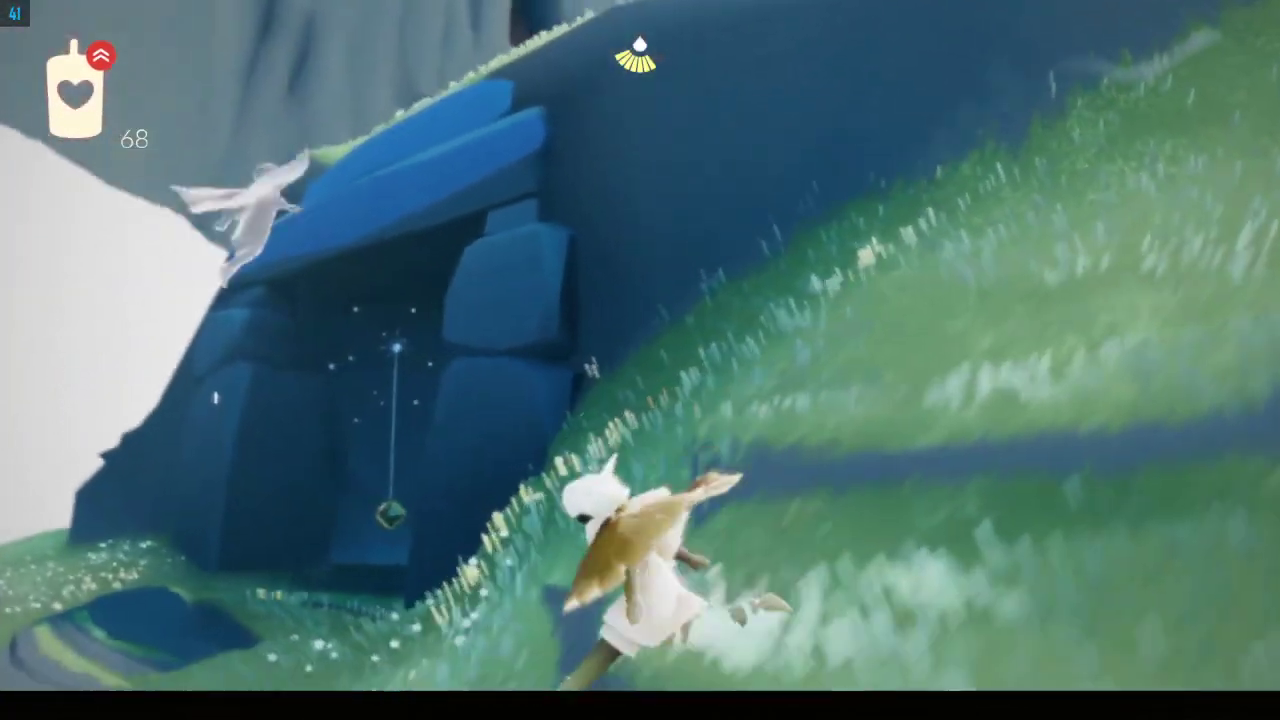
key("w")
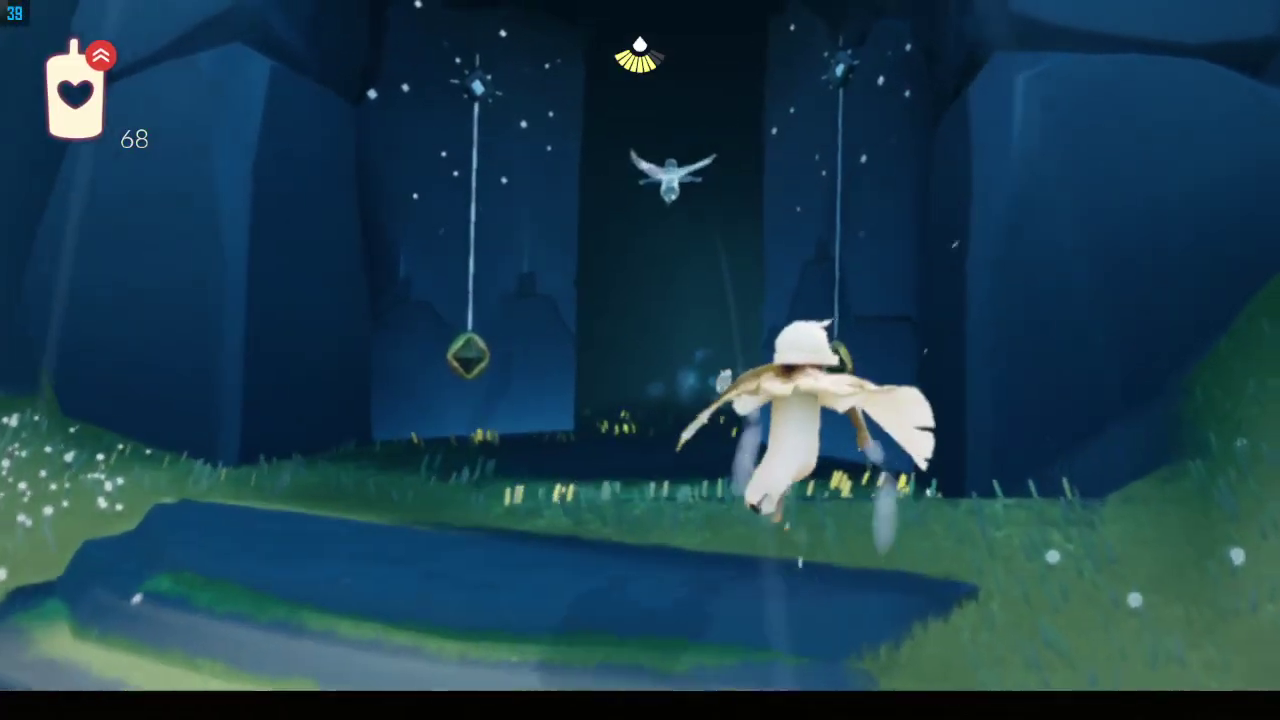
key("w")
key("space")
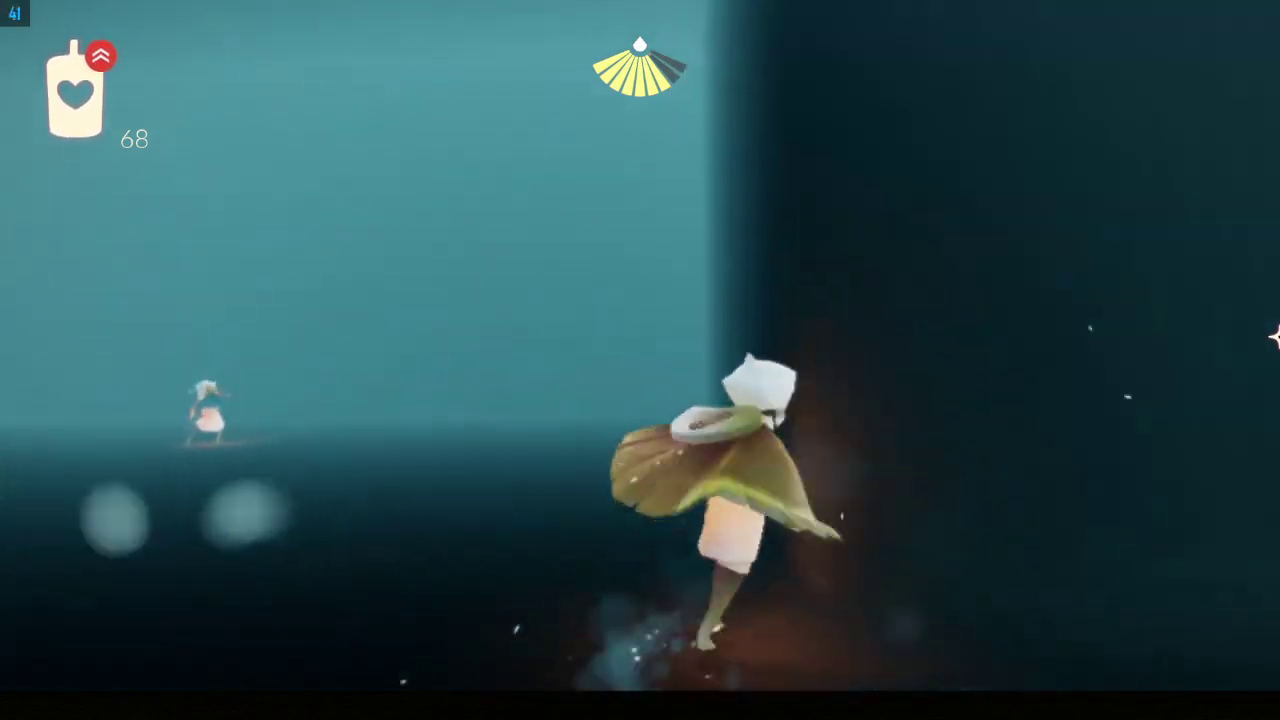
Step: Leave the gate chamber and fly up the grassy slope to the red candles on the hillside
key("w")
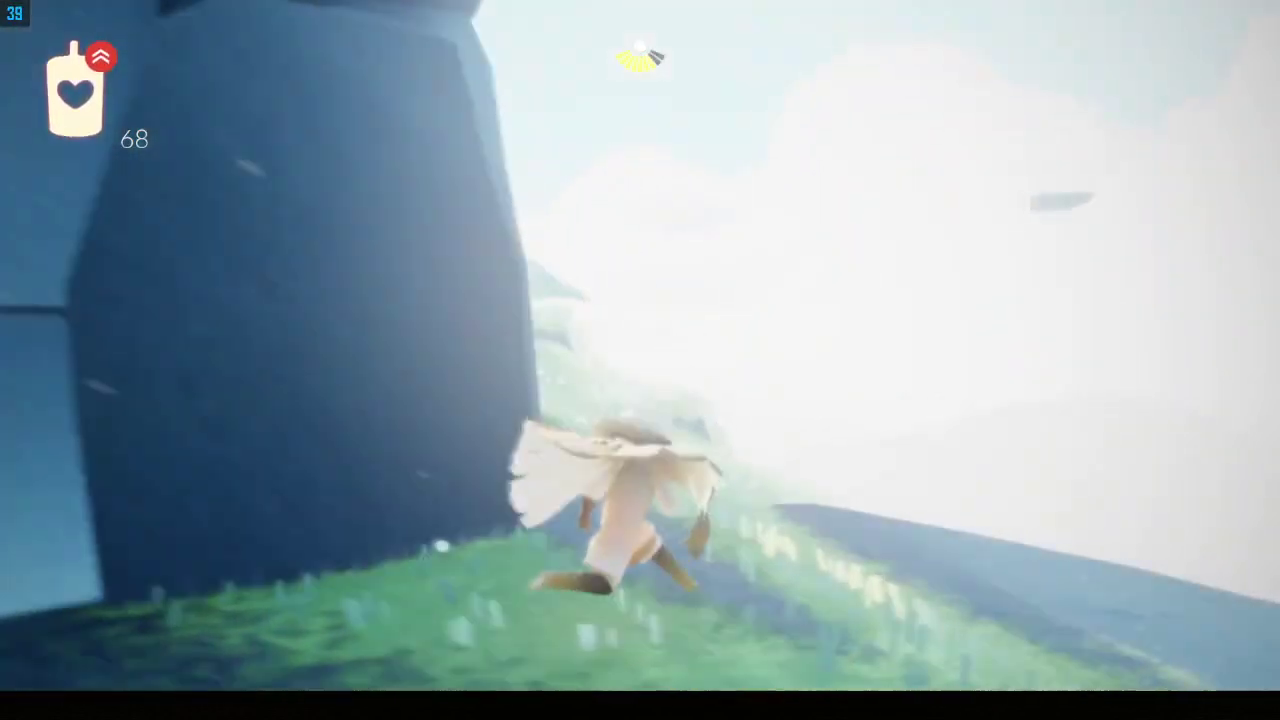
key("w")
key("space")
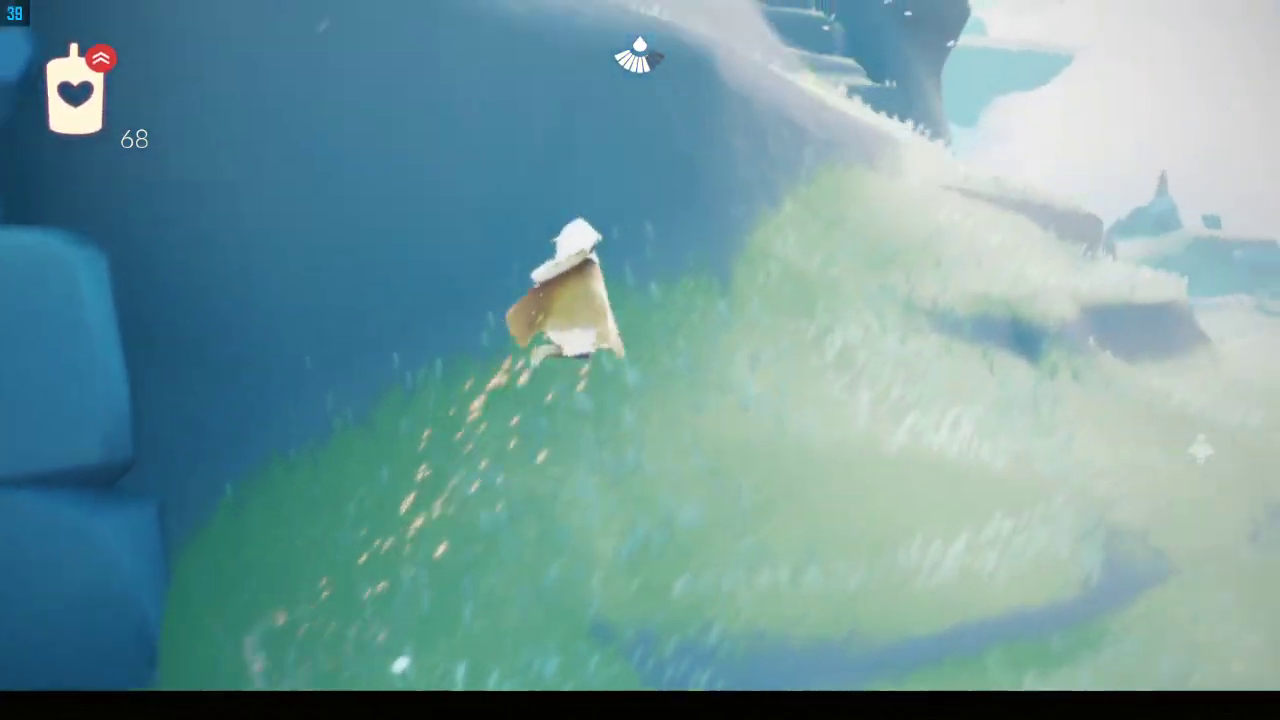
key("w")
key("space")
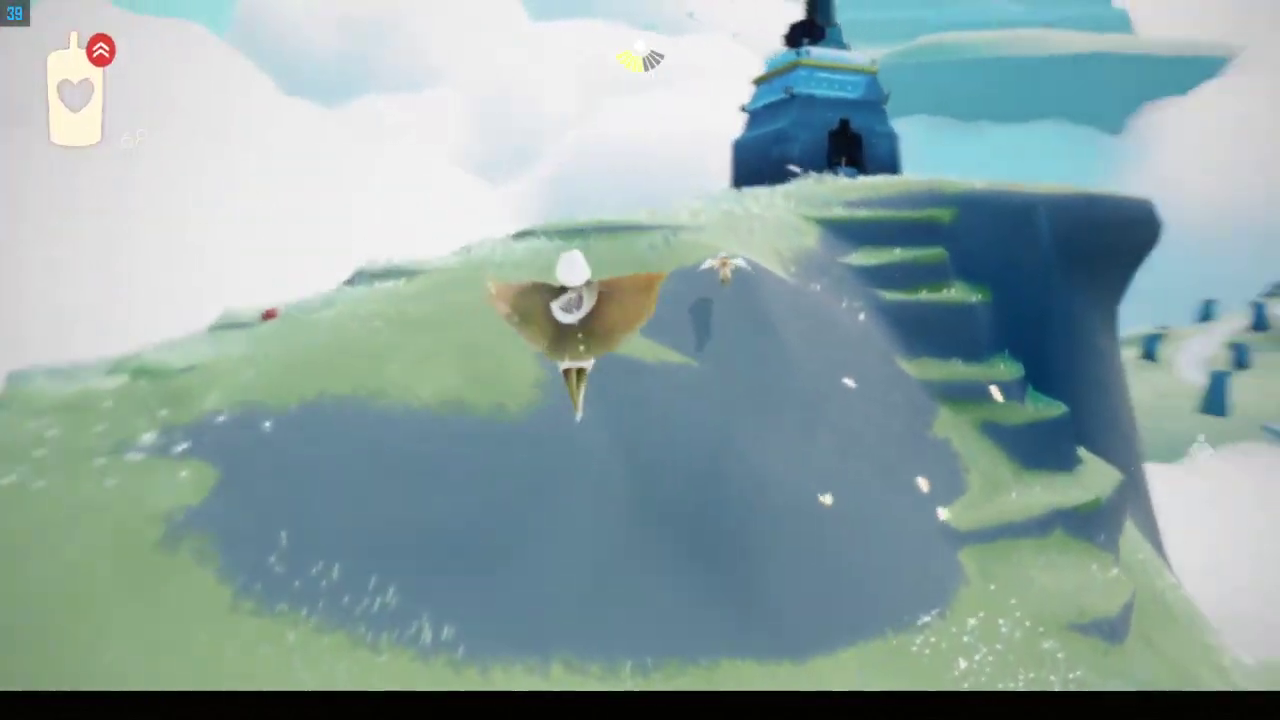
key("w")
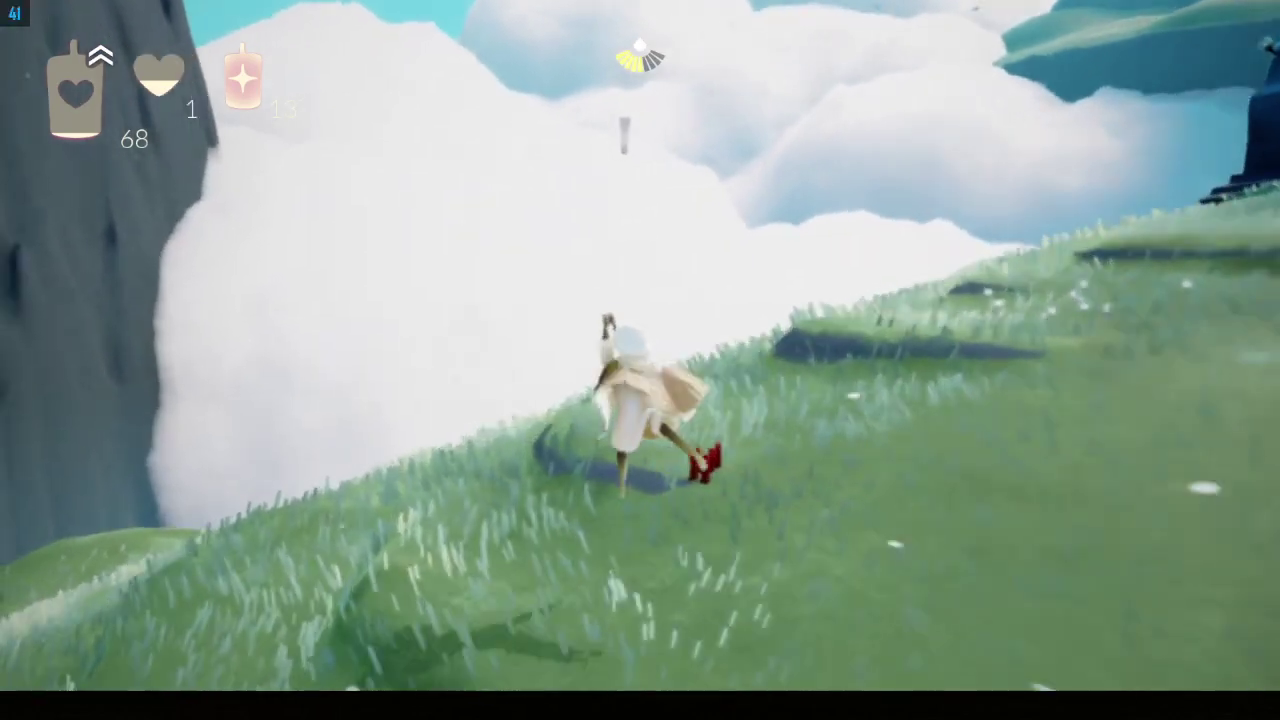
Step: Run up the grassy slope past the red candles toward the blue shrine on the hilltop
key("w")
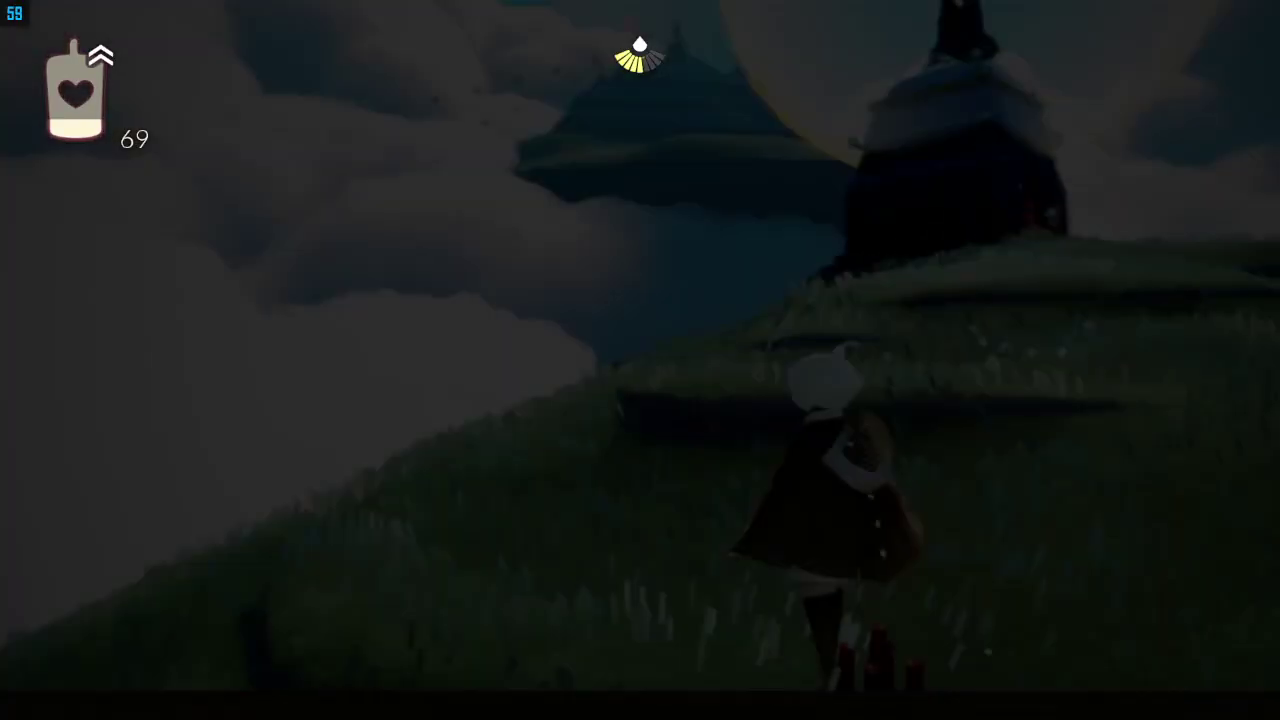
key("w")
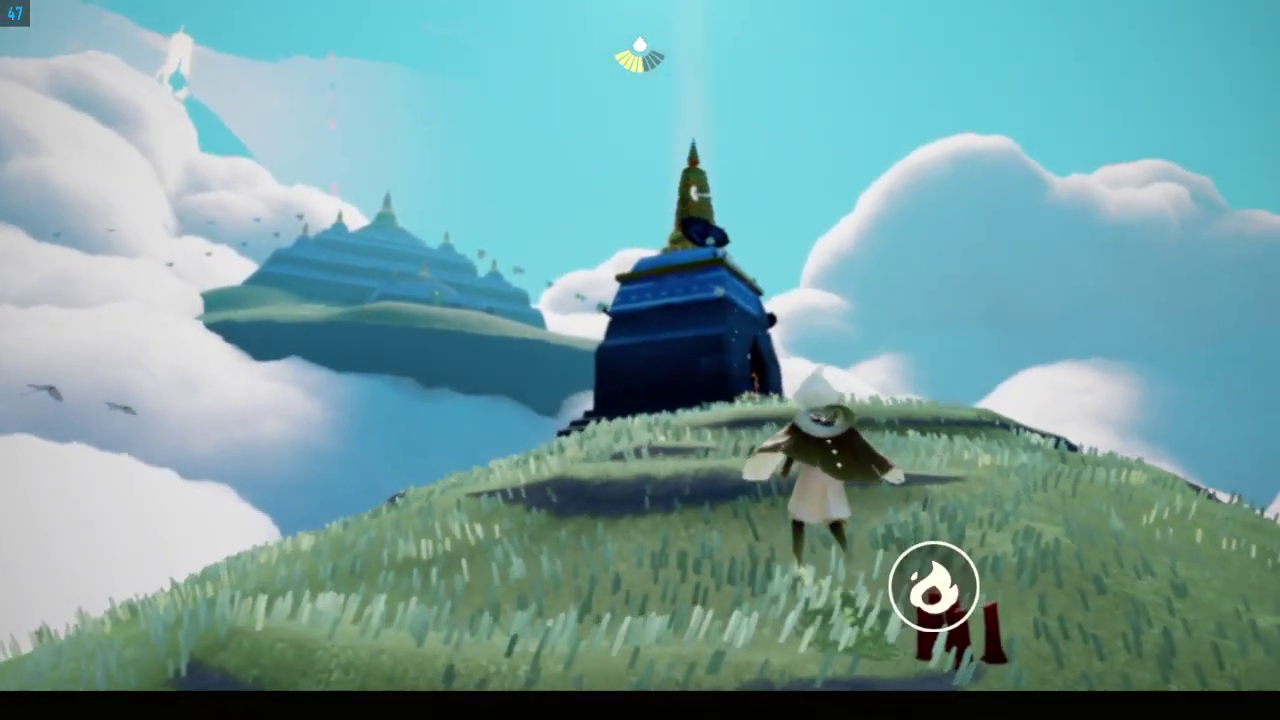
key("space")
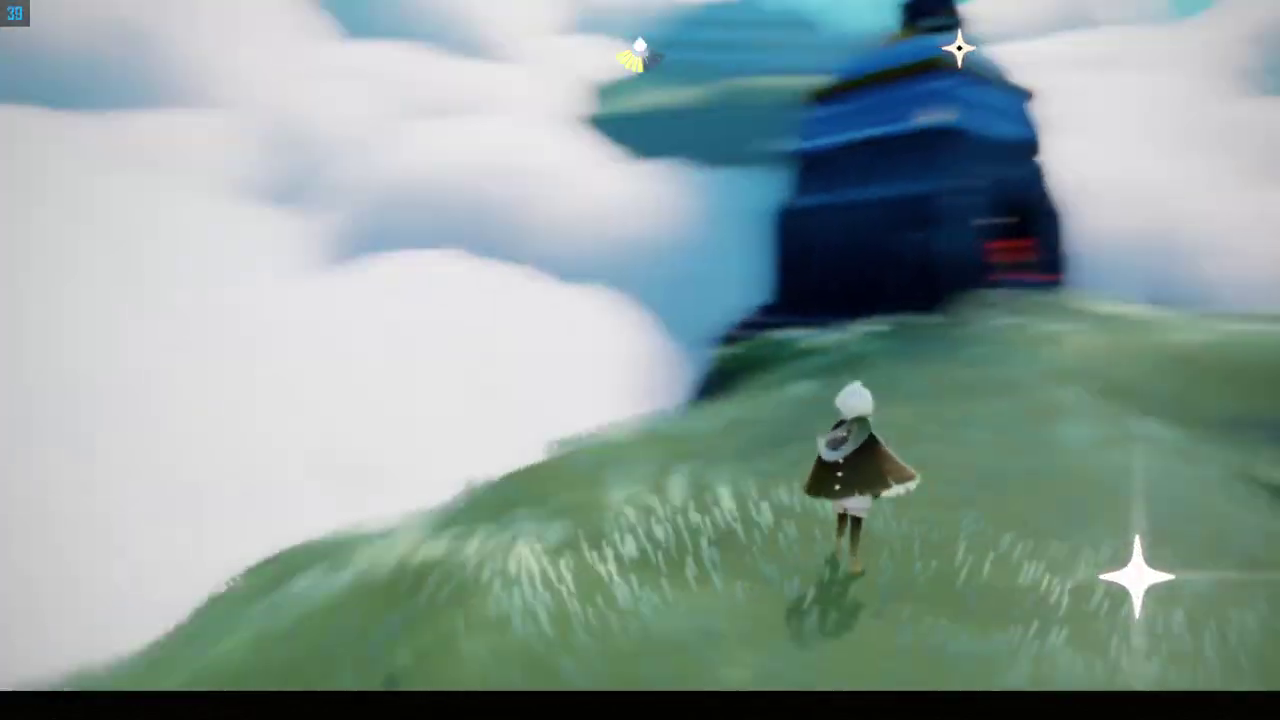
key("w")
key("w")
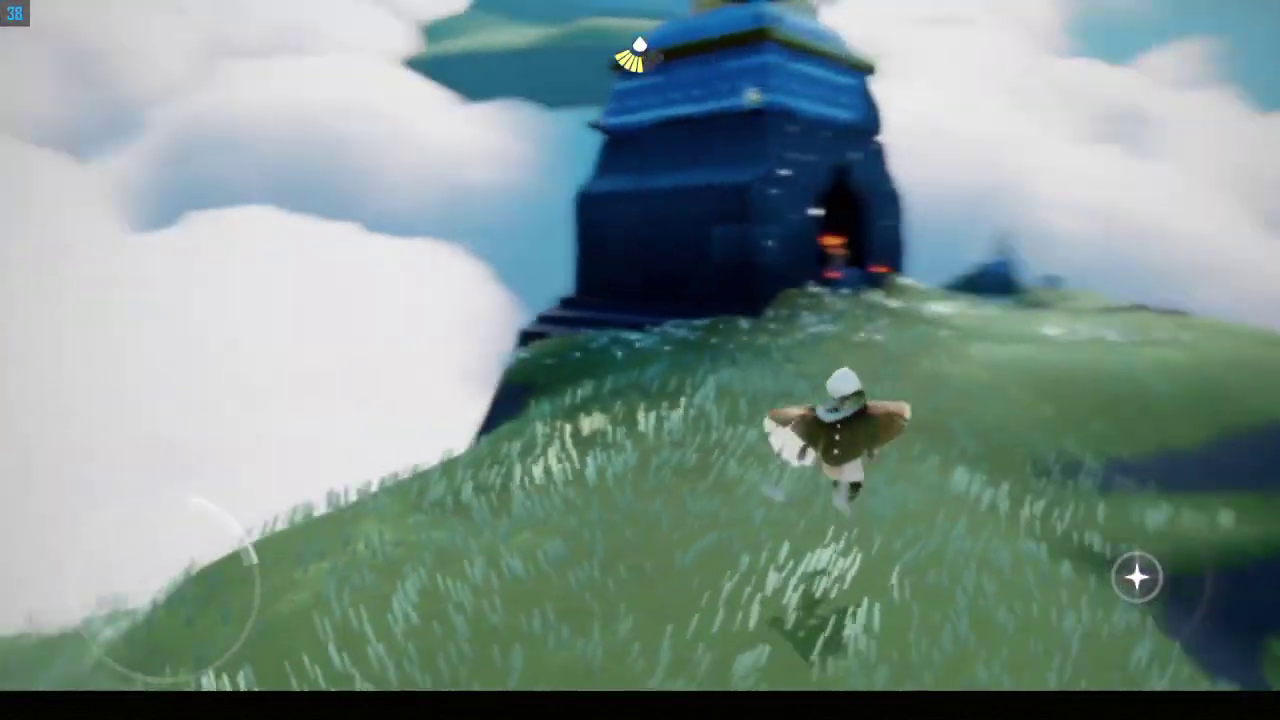
Step: Take off in front of the blue shrine and turn in flight above the green hill
key("space")
key("a")
key("d")
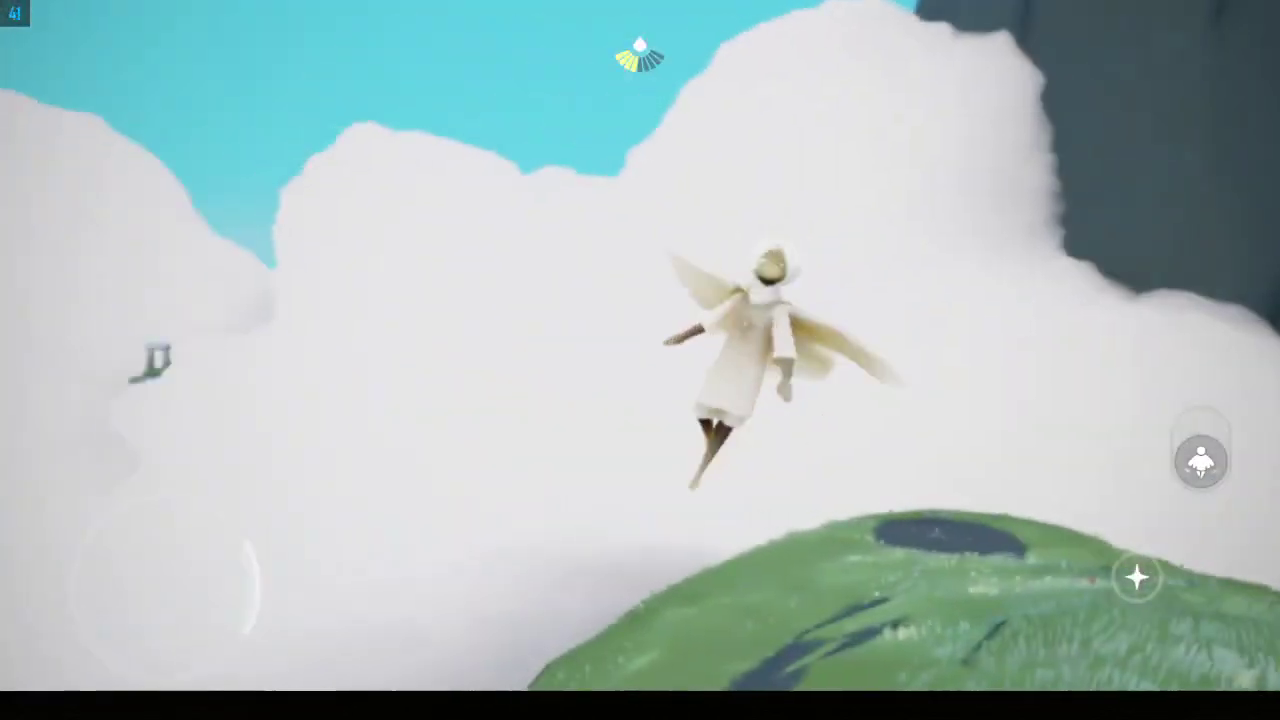
Step: Share the candle flame with the dark figure standing beside the character on the grassy slope
key("q")
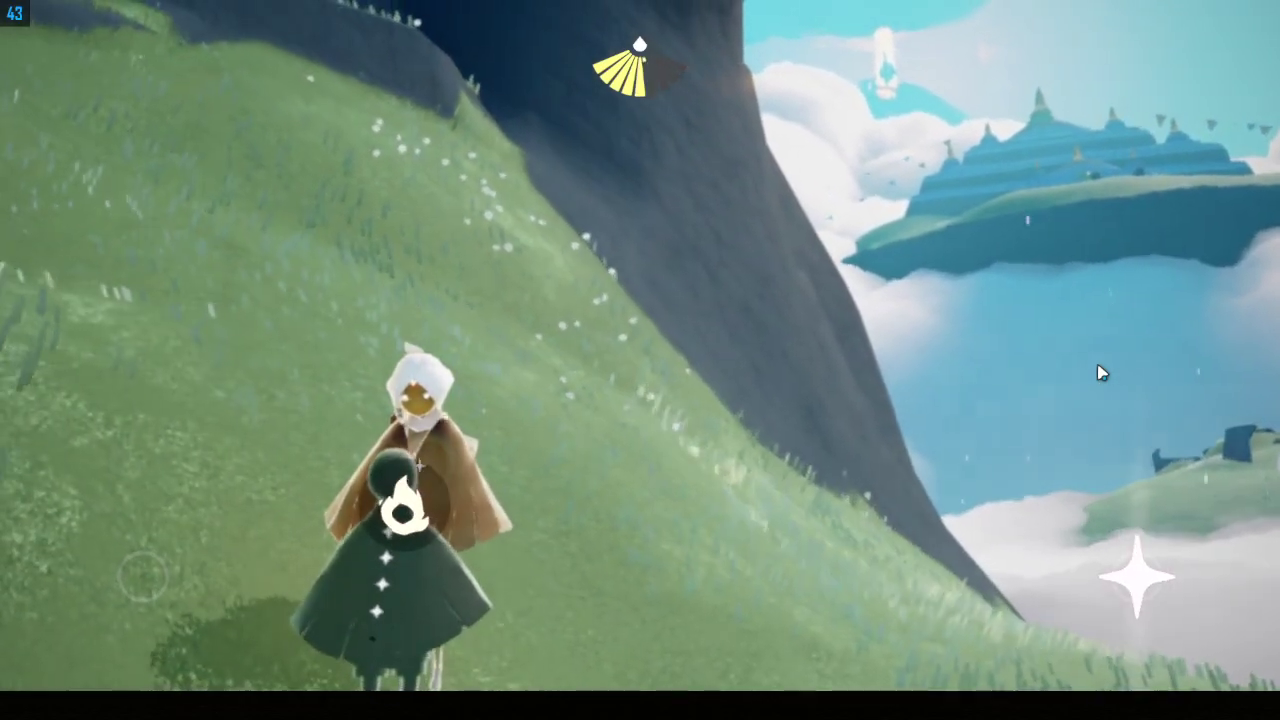
left_click(420, 530)
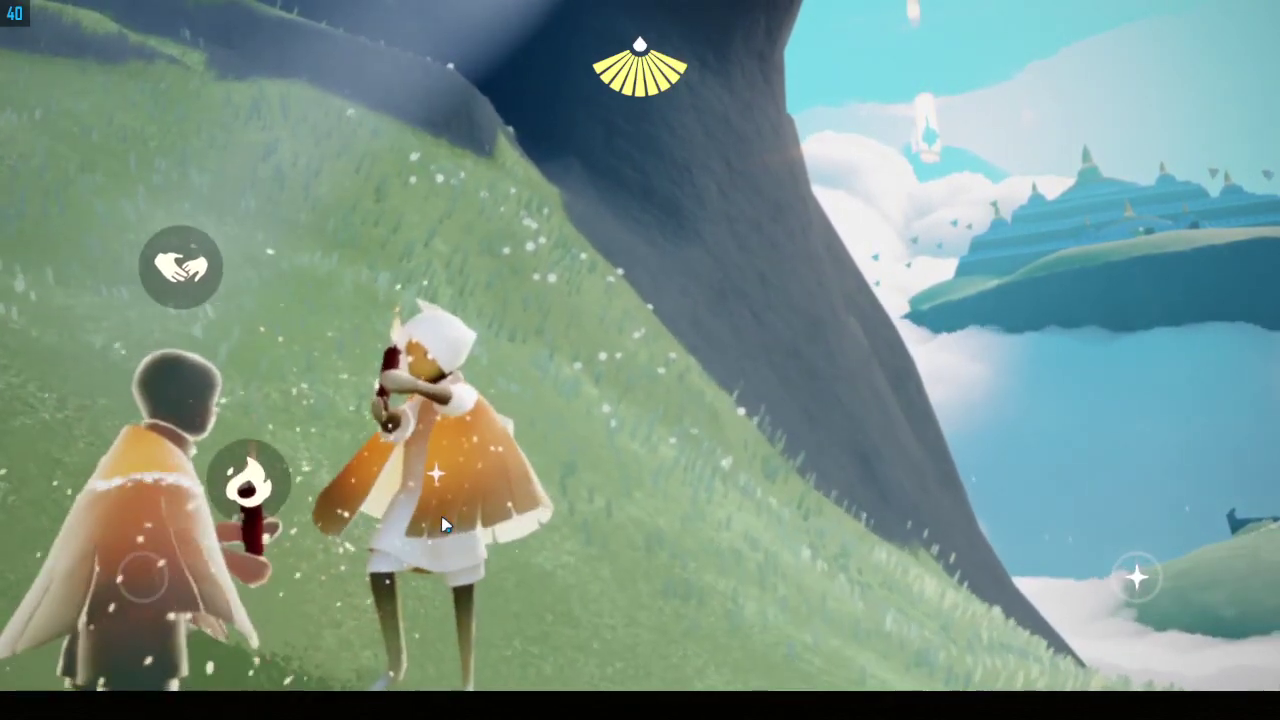
left_click(419, 506)
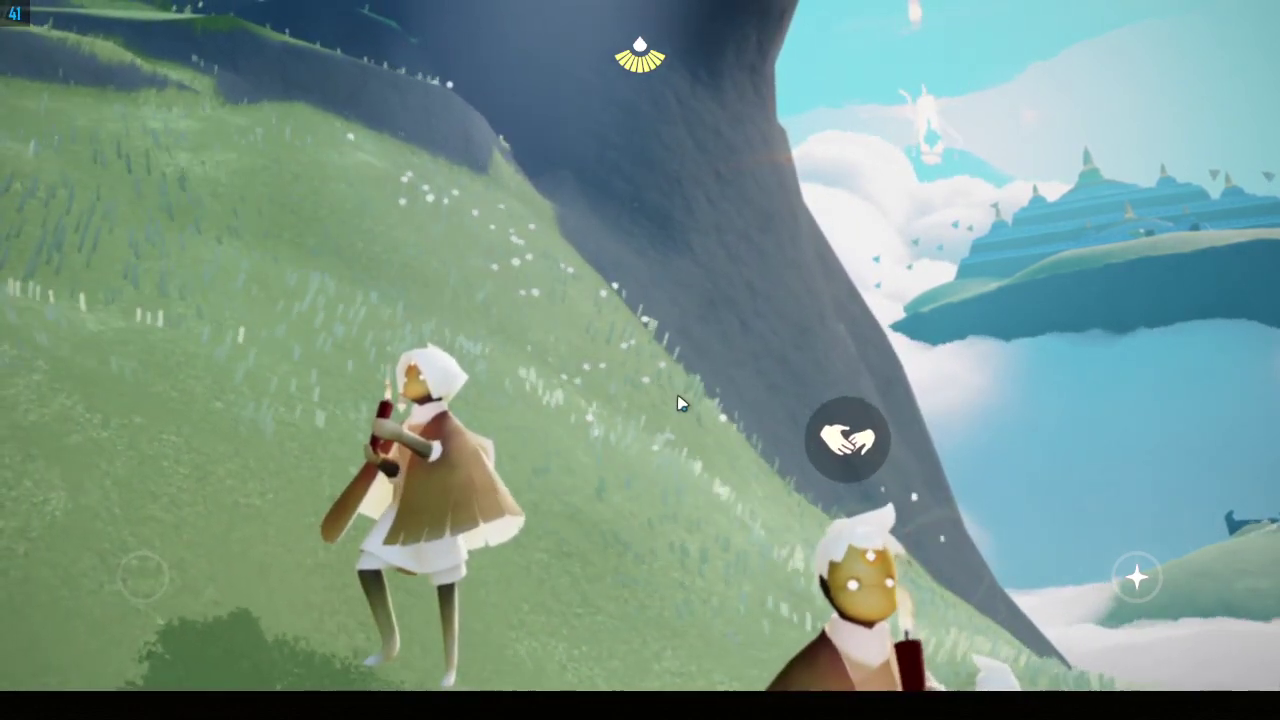
Step: Switch from the game to the OBS recording window
key("alt+Tab")
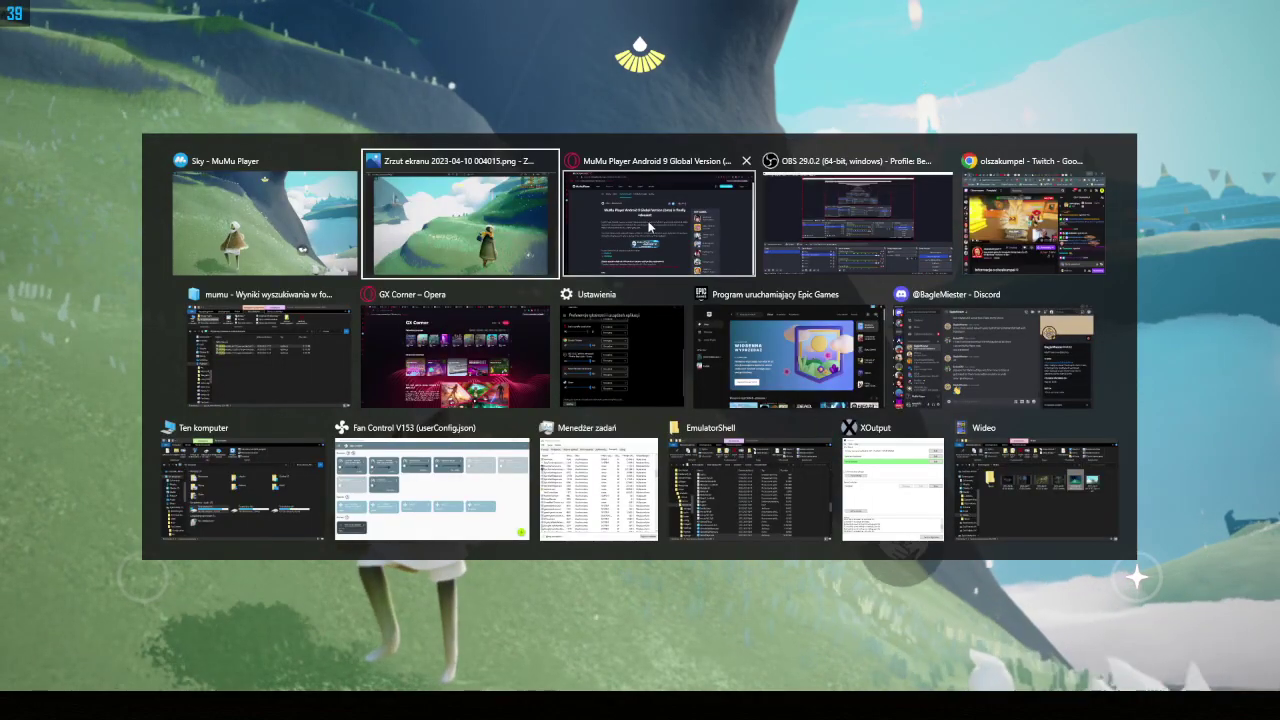
left_click(794, 205)
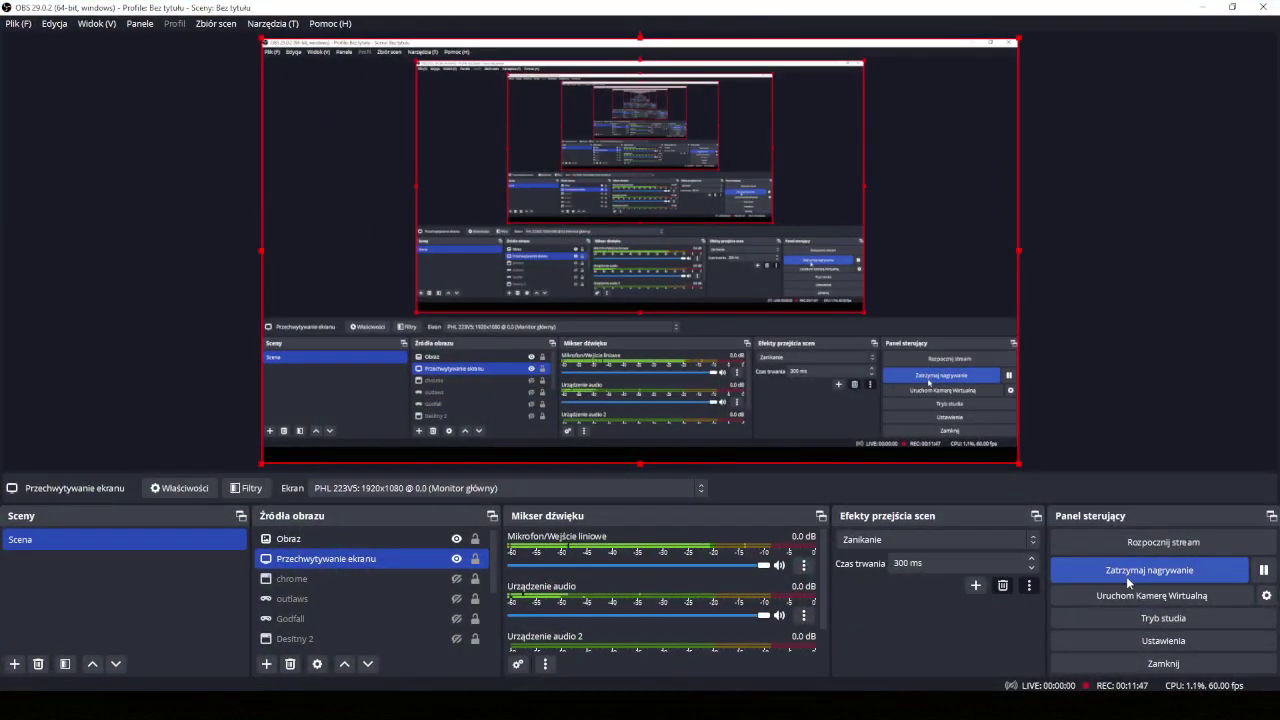